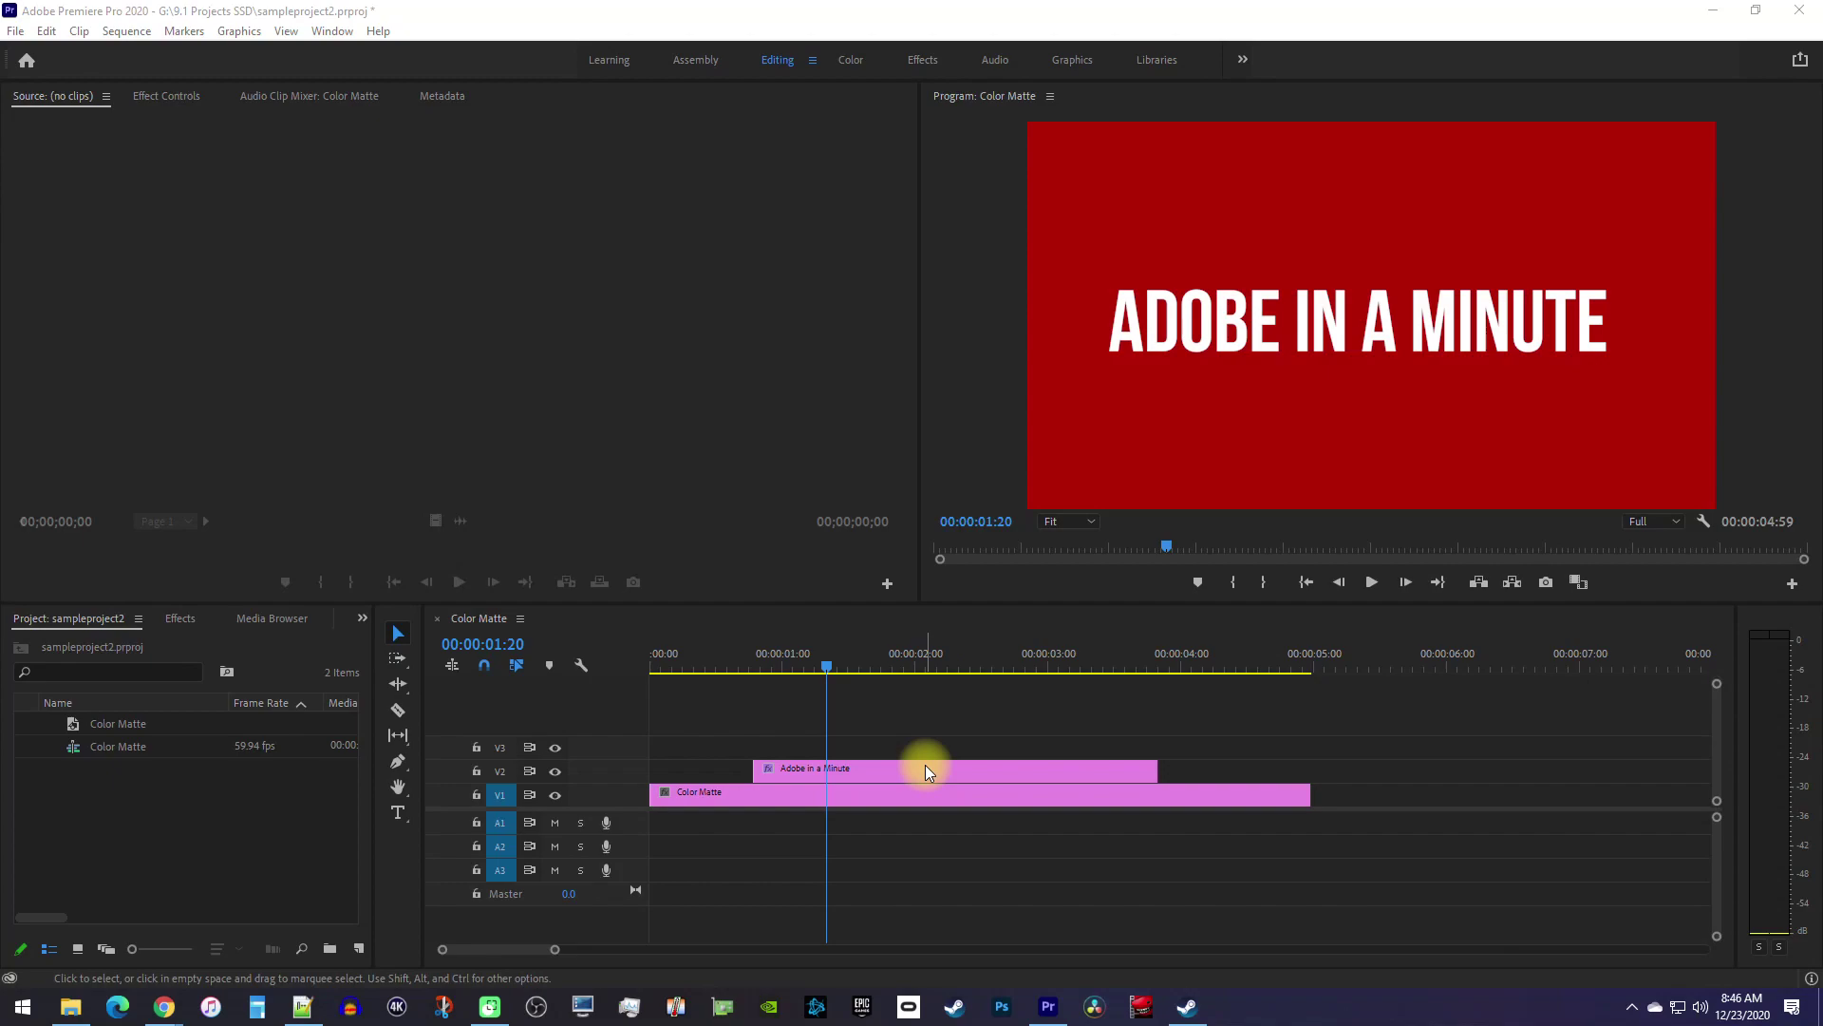
Draw a two-point vertical line with the Pen tool just left of the title
click(399, 765)
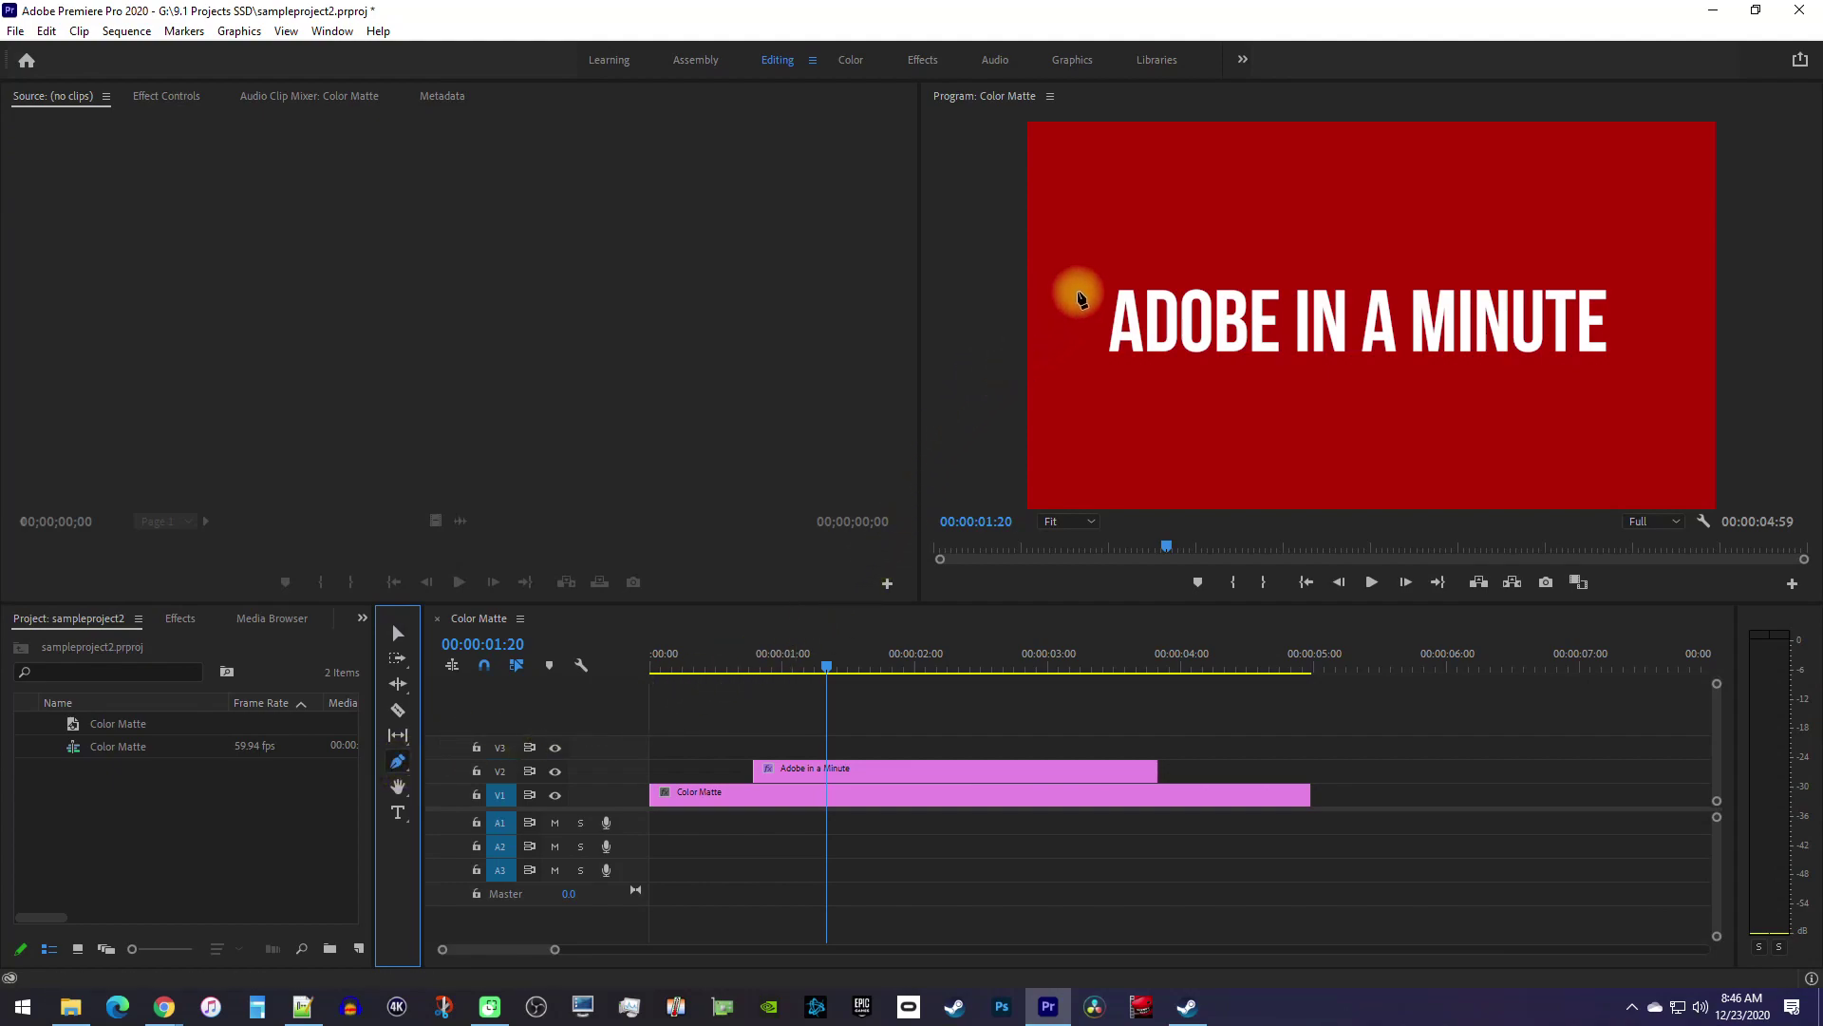
click(1097, 287)
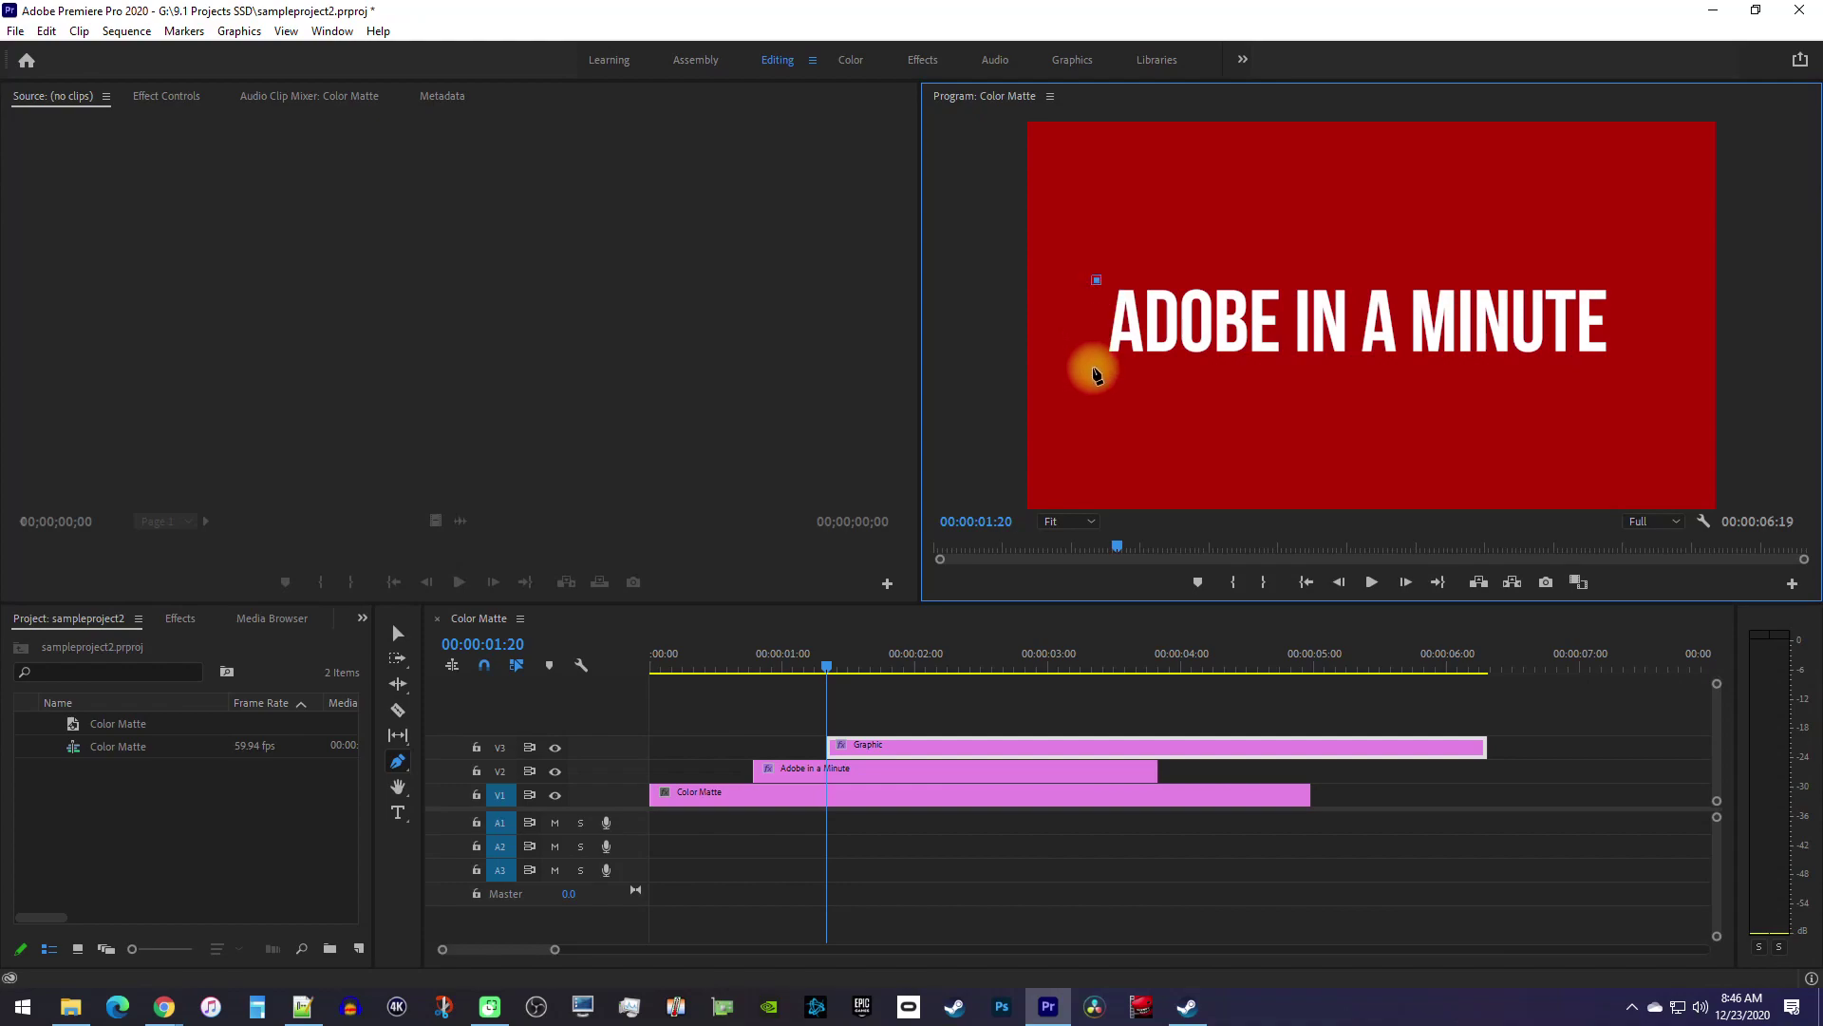
click(1097, 367)
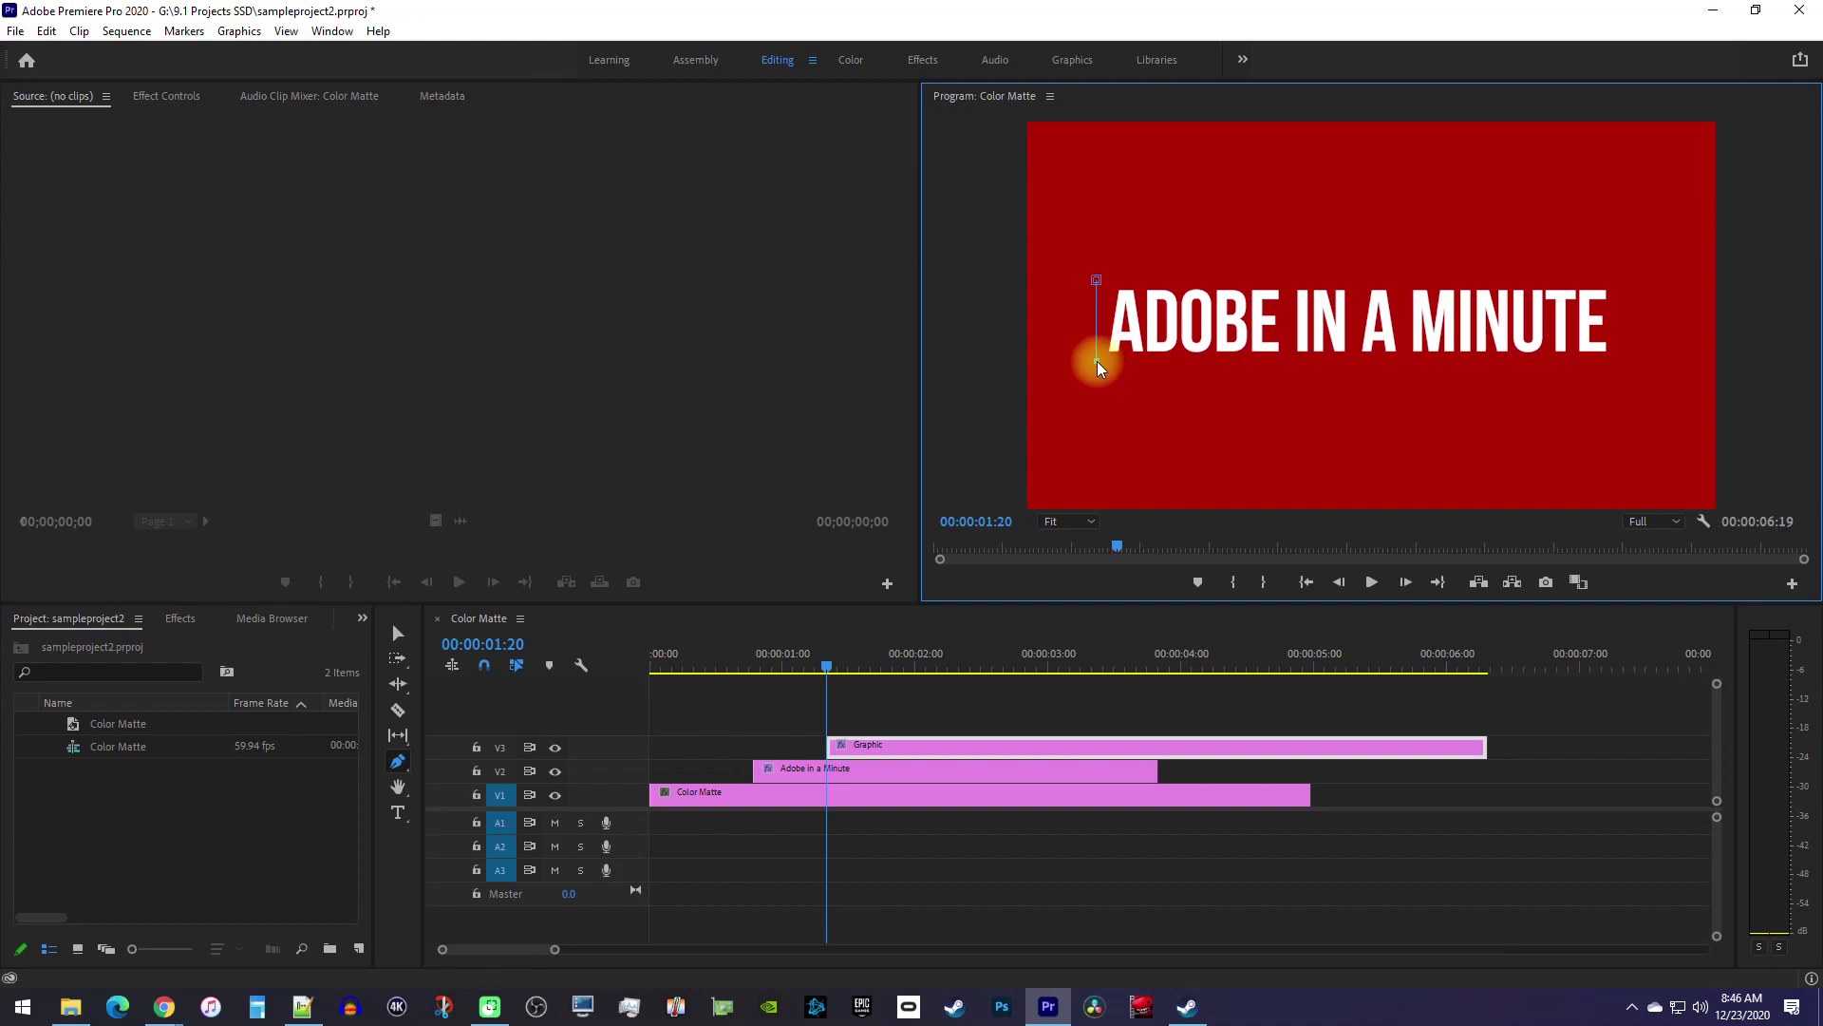
Align the V3 Graphic clip to the title clip's start and trim its end to match
key(v)
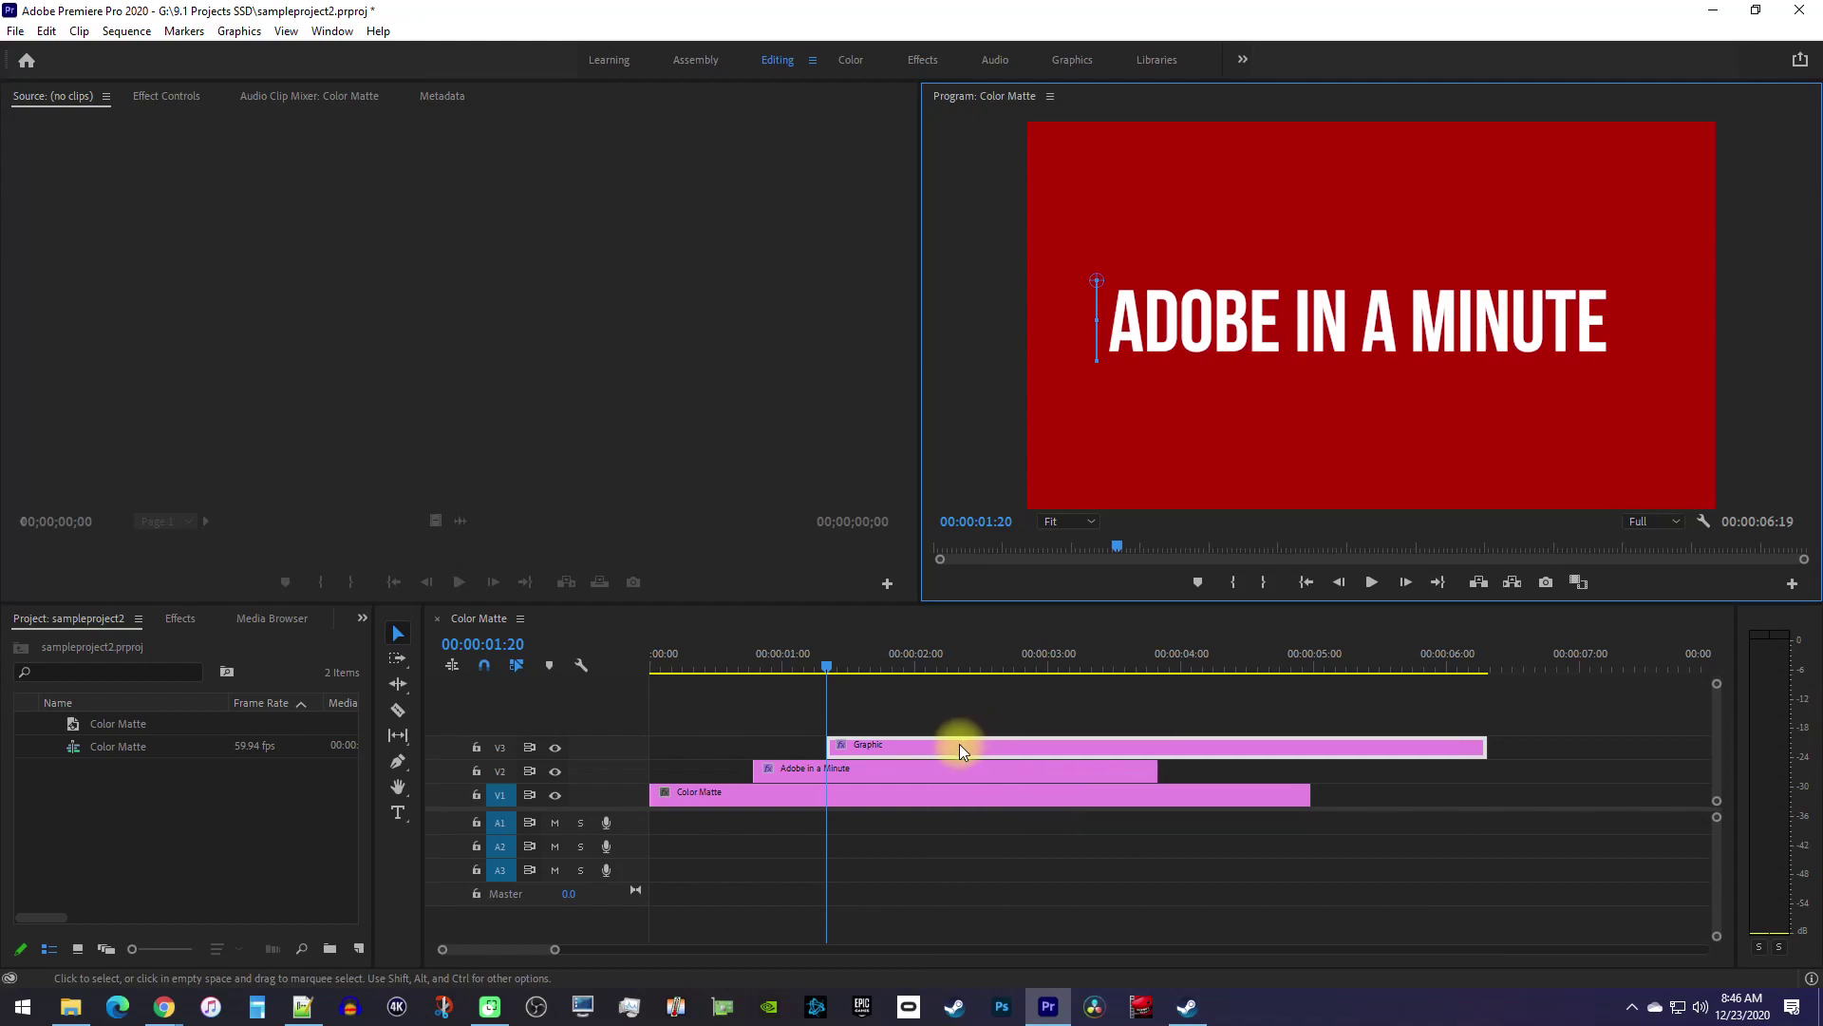
drag(959, 743, 888, 744)
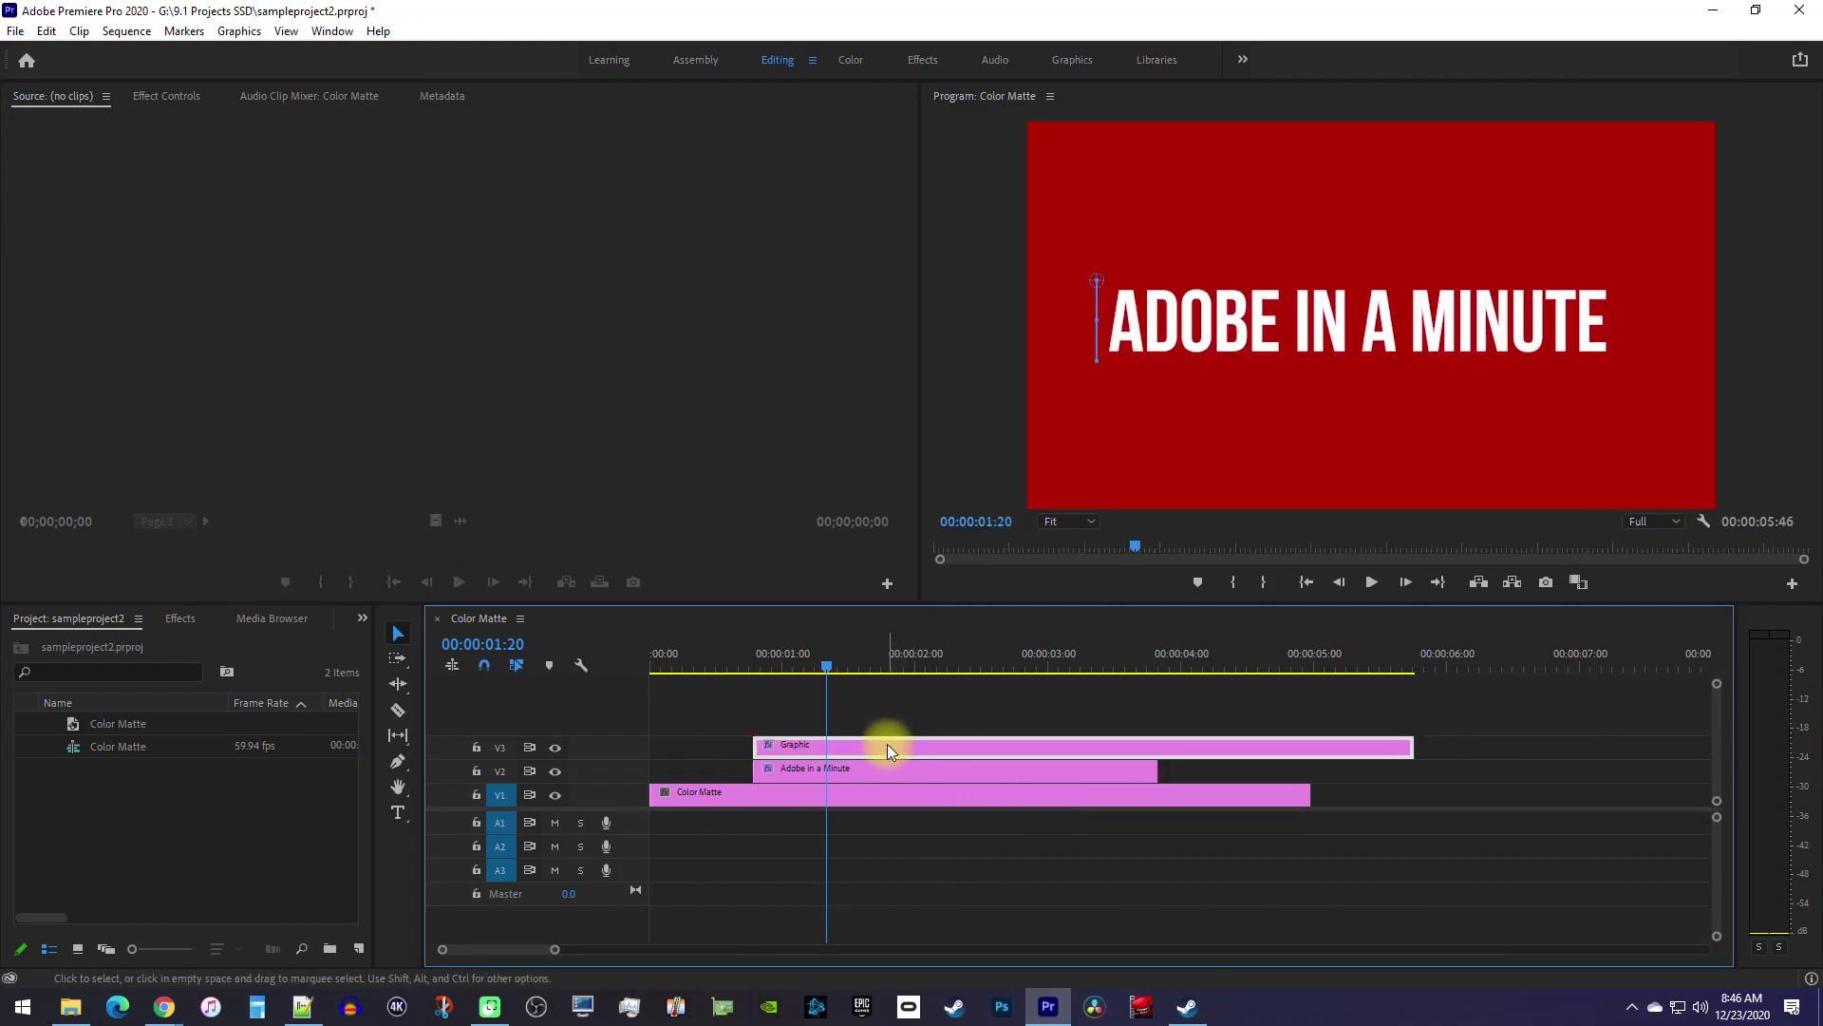
drag(1407, 745, 1150, 743)
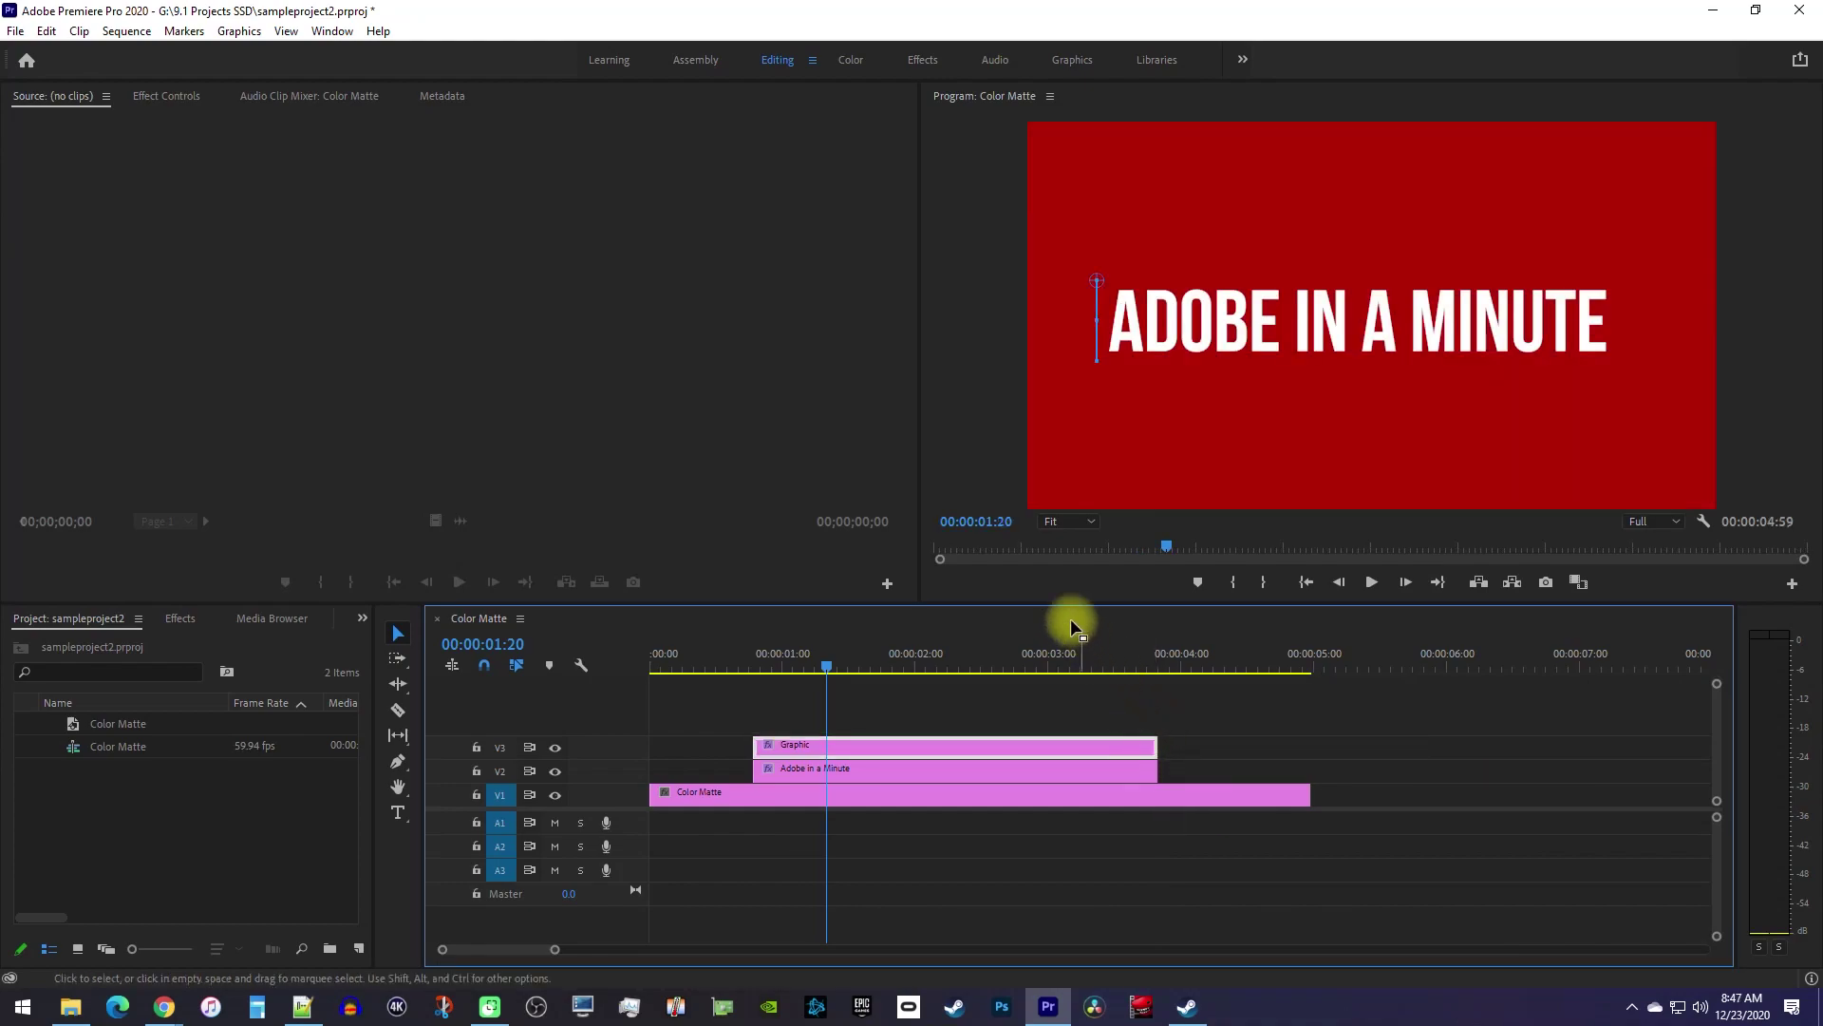
Turn off Shape 01's fill and enable its stroke at width 23
click(187, 96)
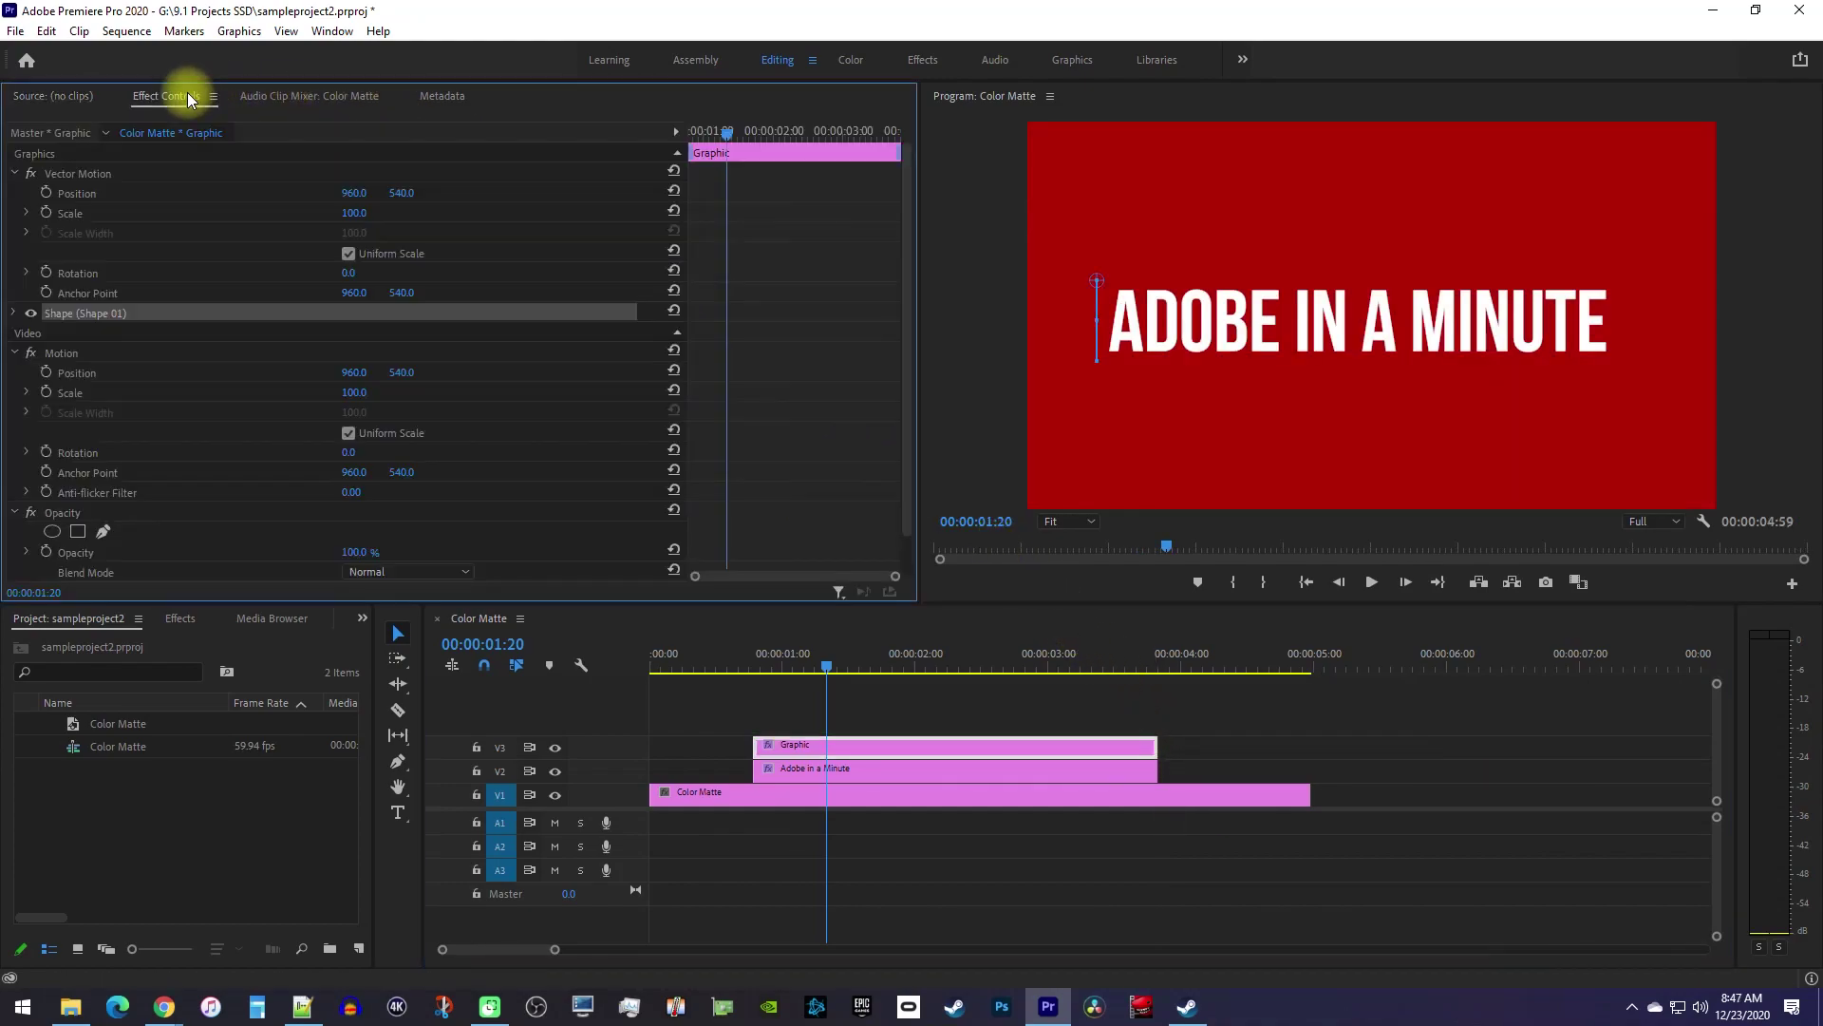
click(17, 314)
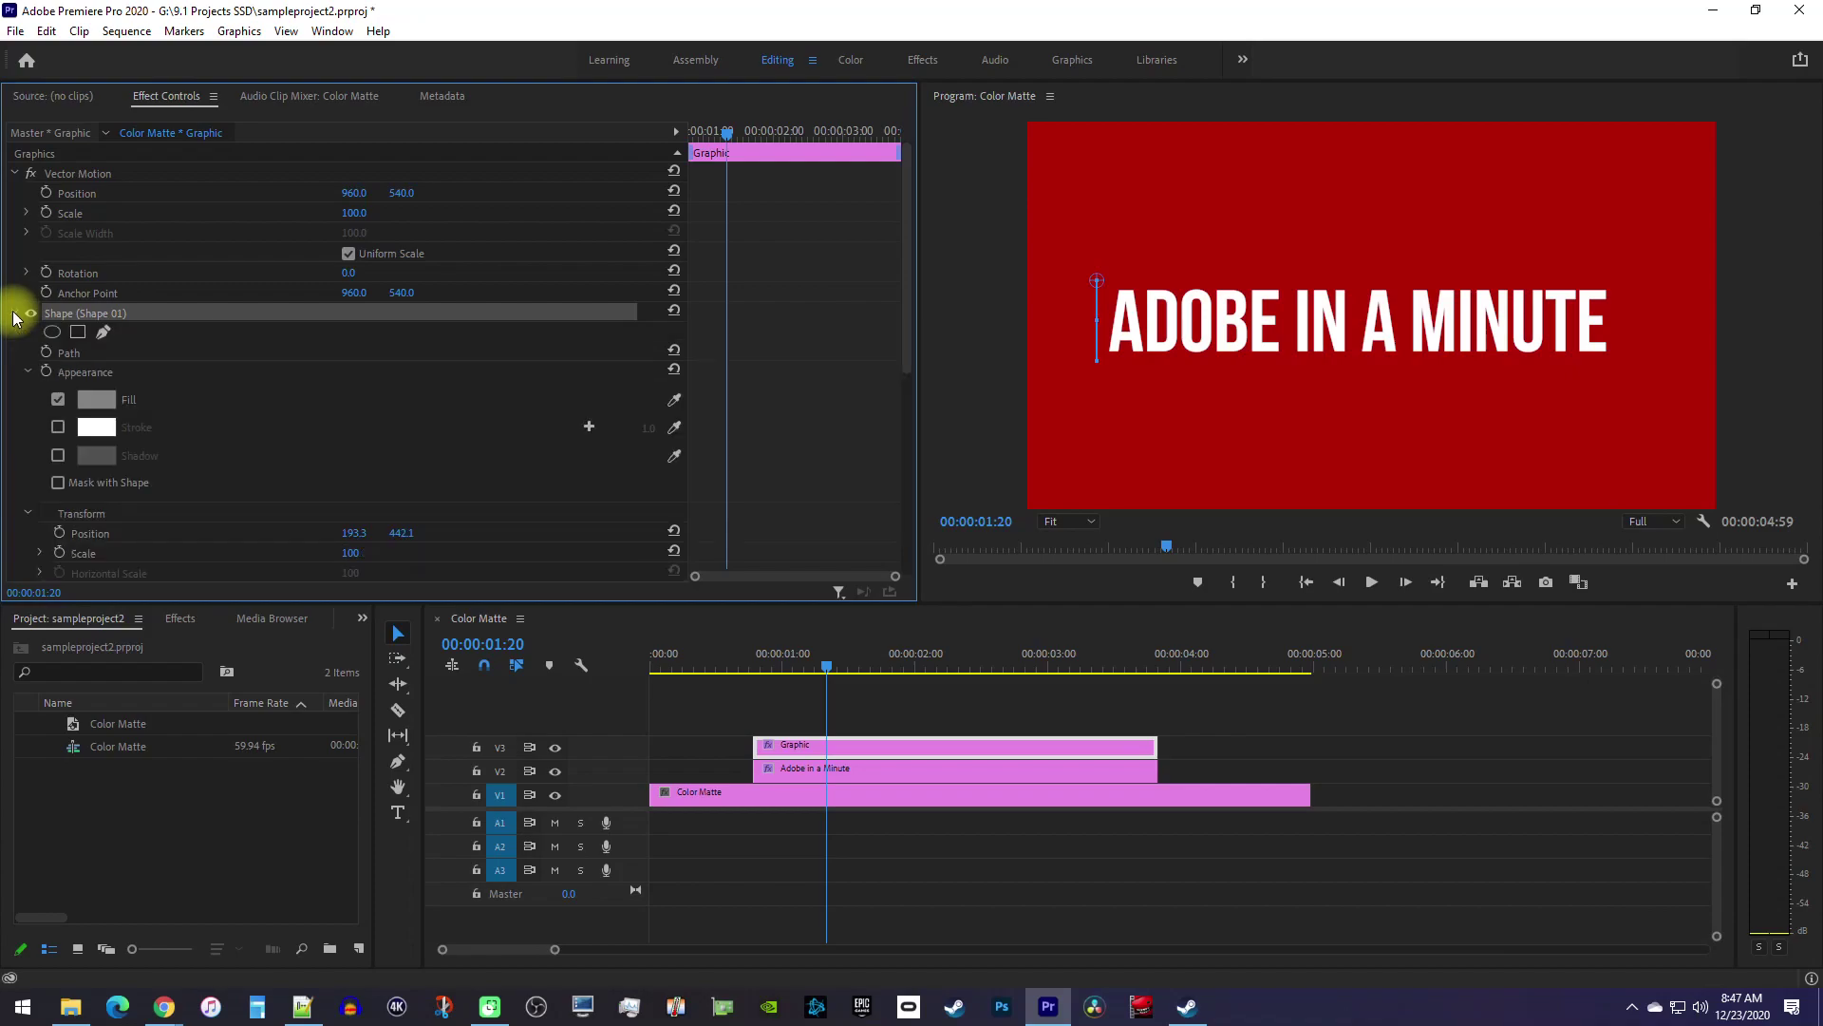
click(57, 400)
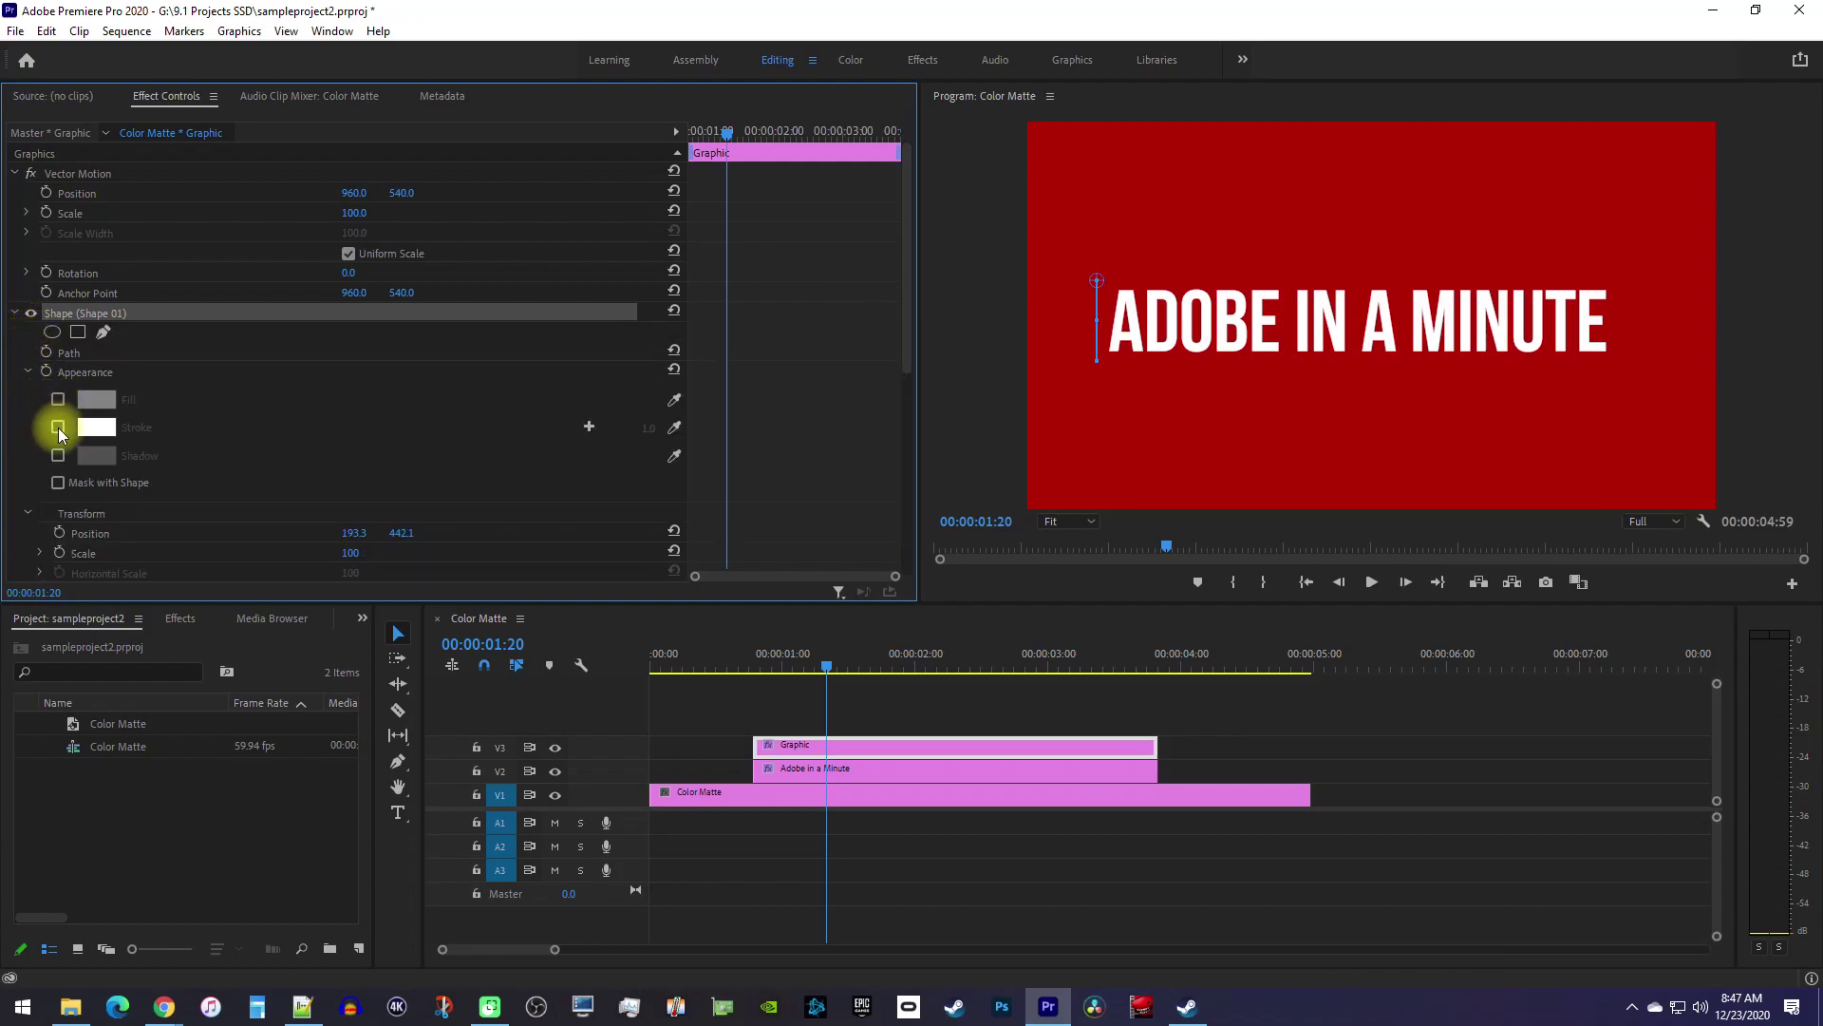
click(59, 427)
drag(648, 429, 926, 464)
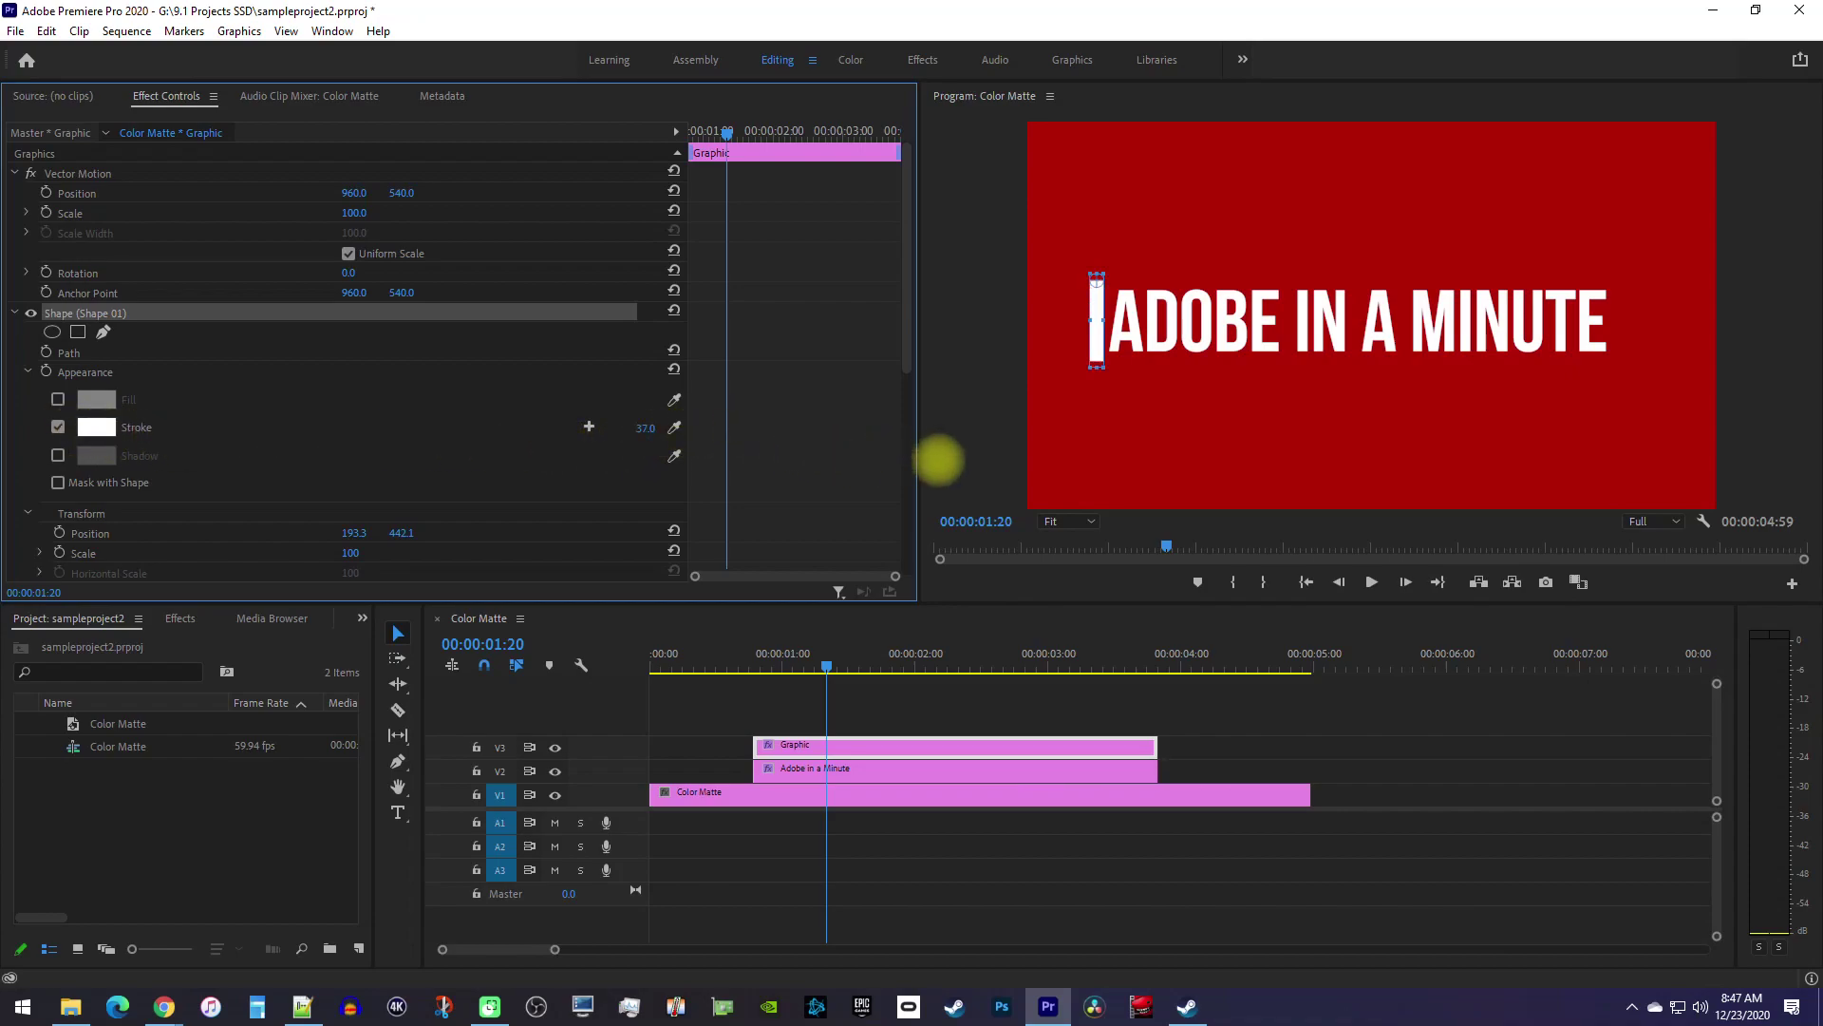
drag(631, 428, 638, 427)
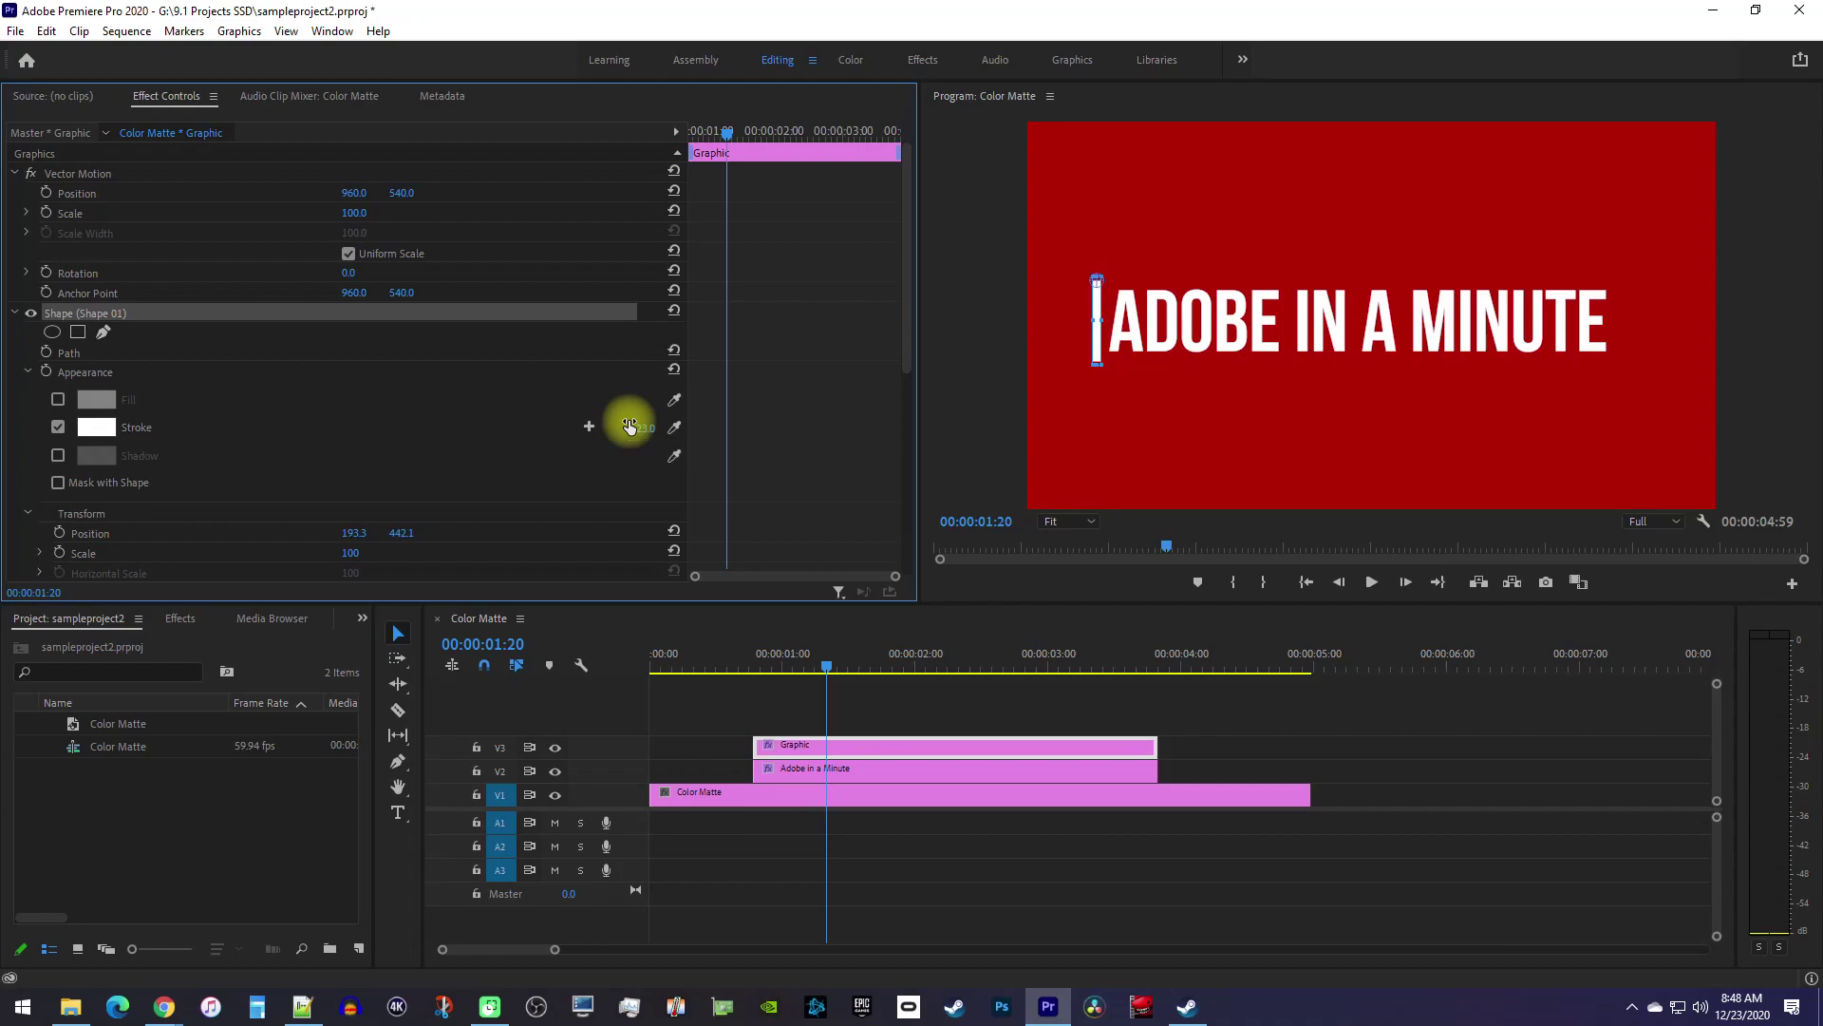
scroll(293, 448, down, 4)
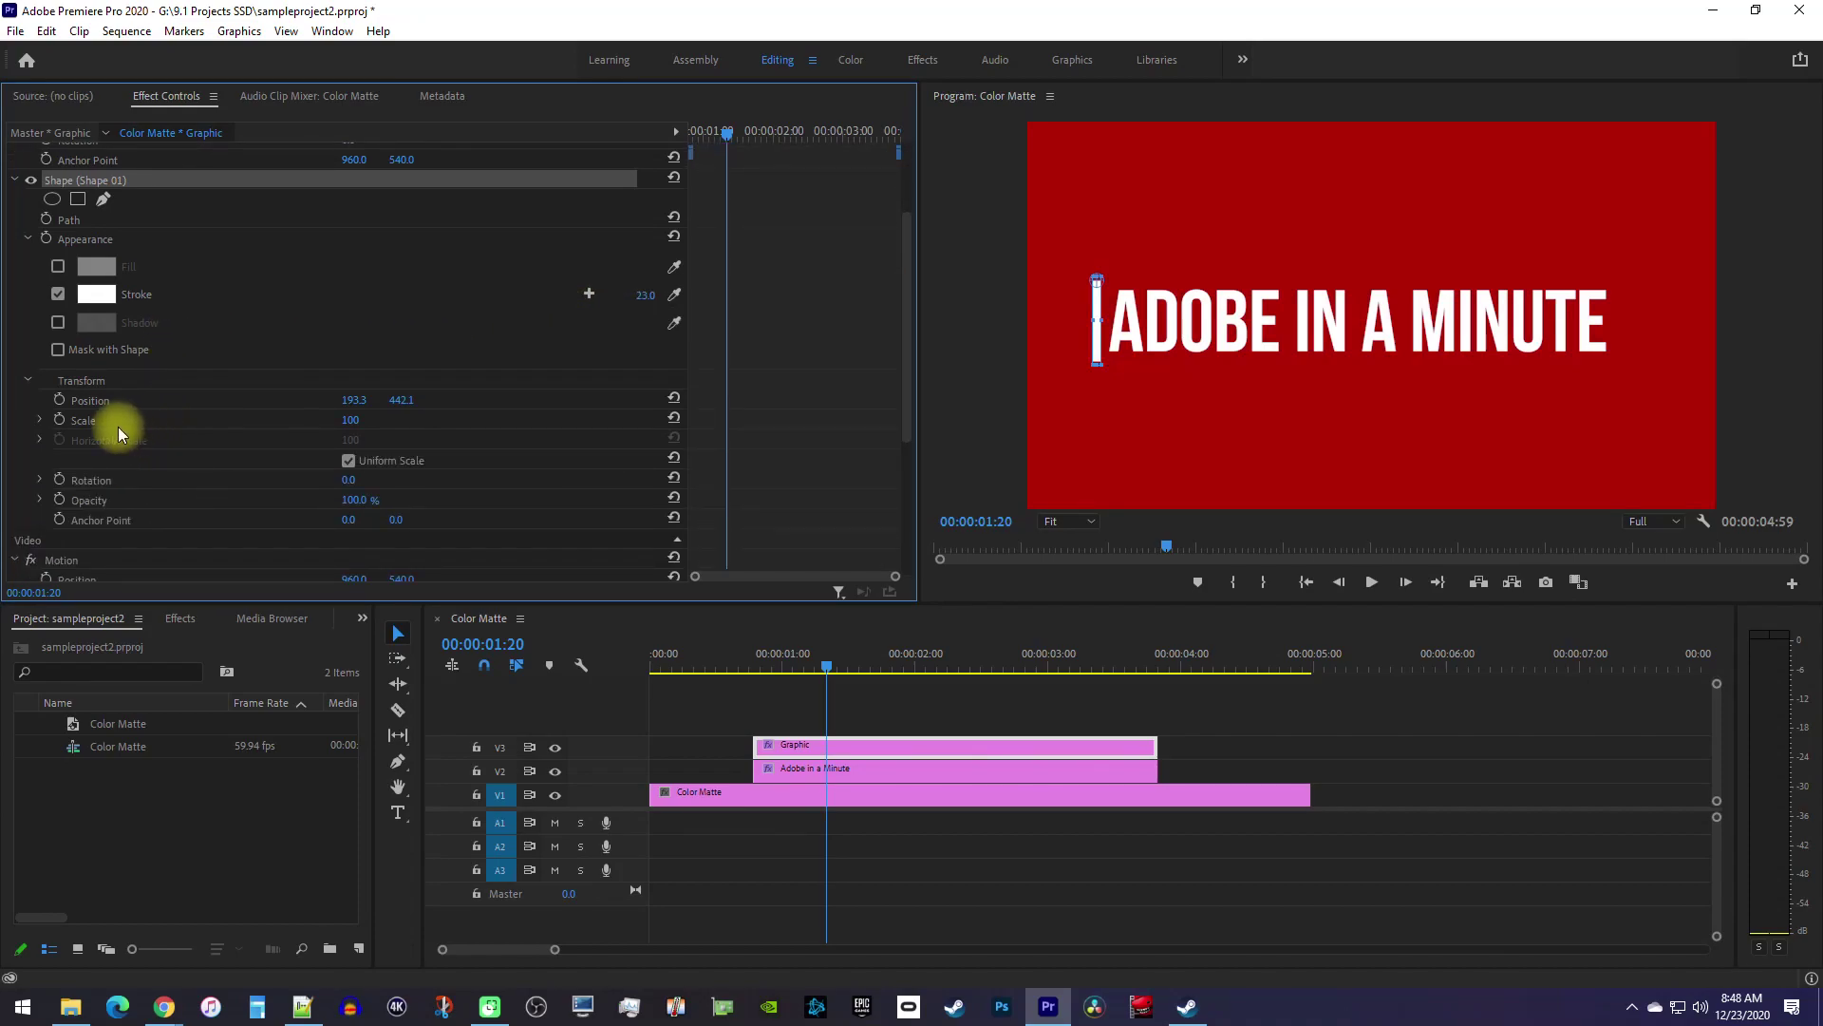
Unlink uniform scale and keyframe Vertical Scale at 0 at 00:00:00:47
click(42, 422)
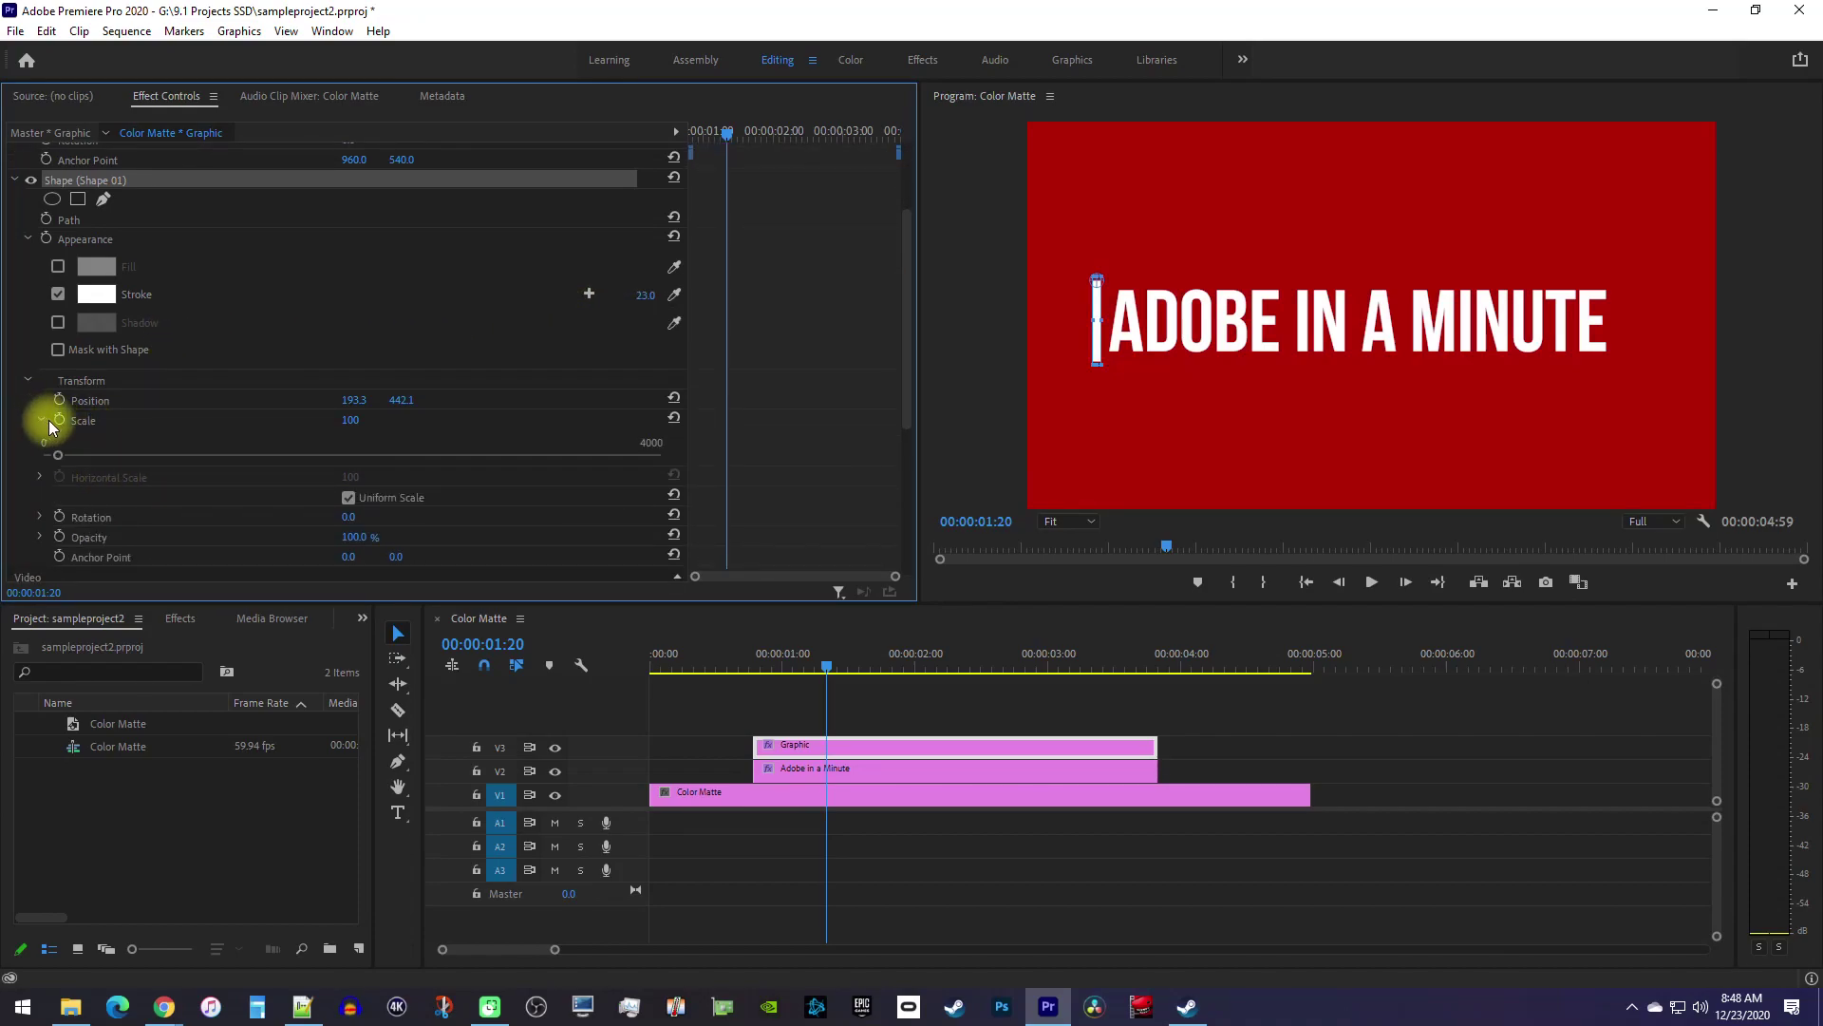
click(349, 498)
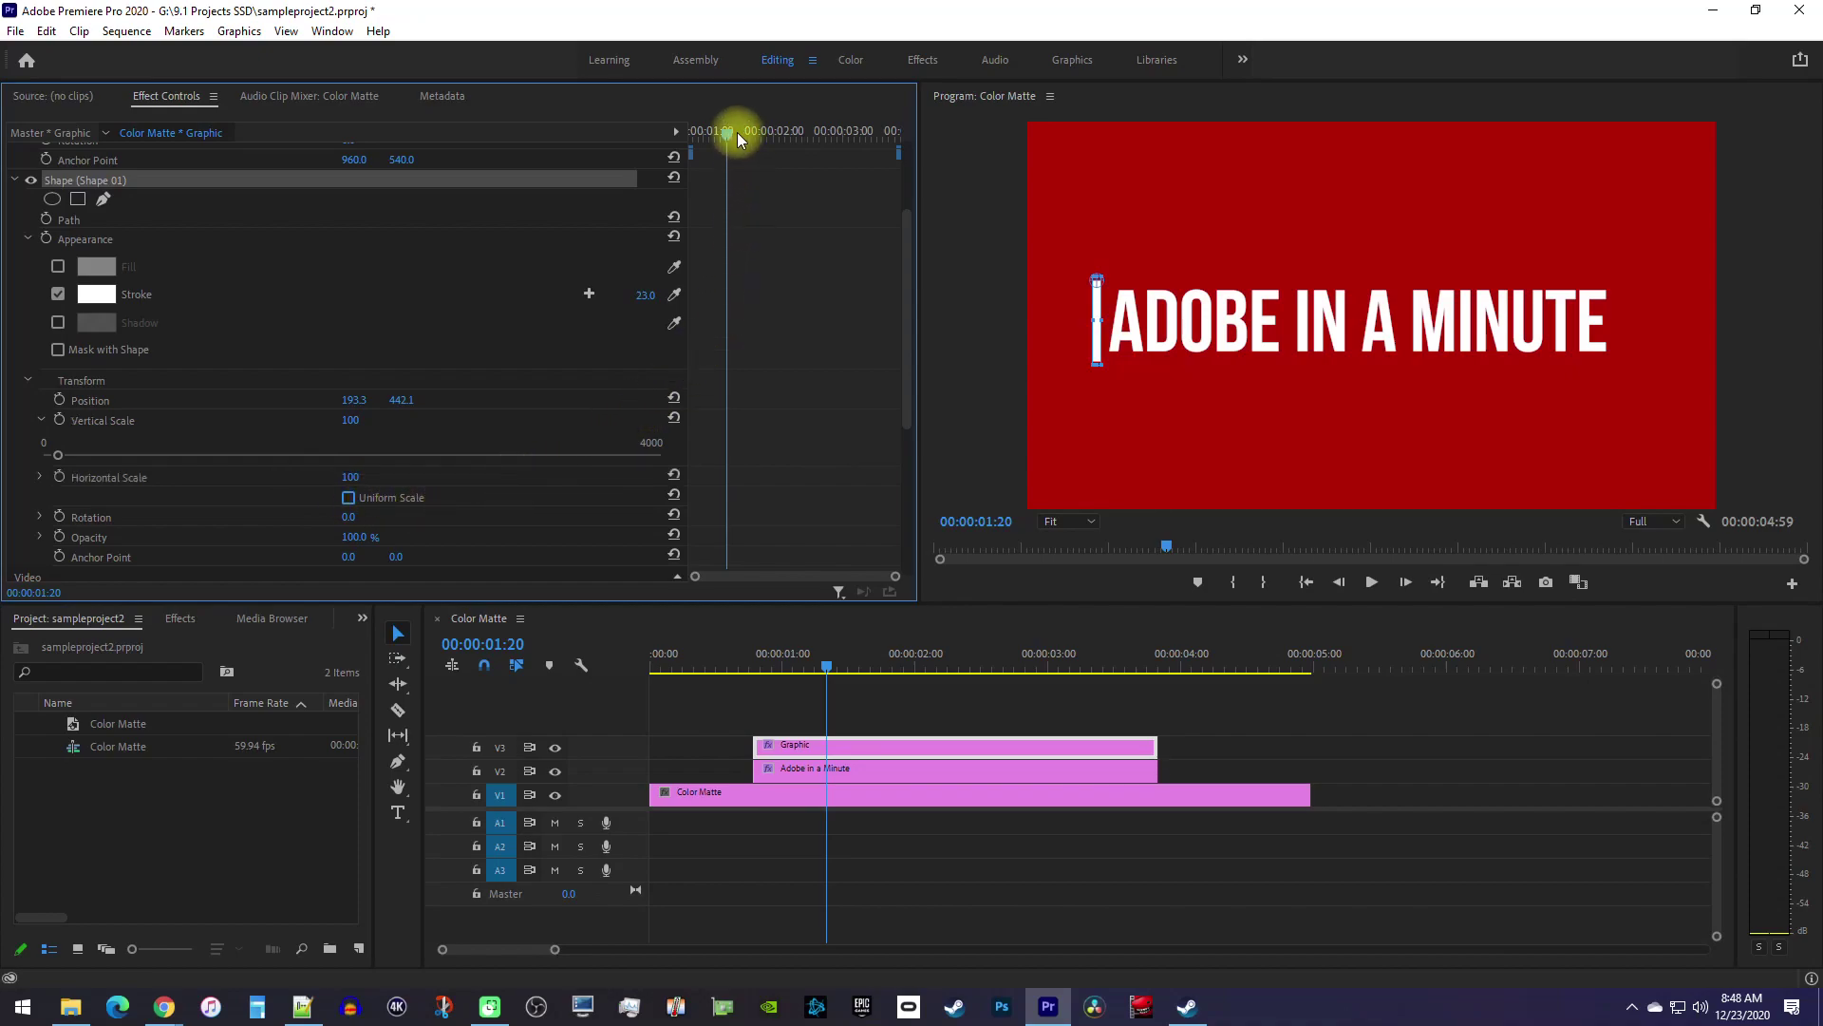
drag(737, 133, 679, 133)
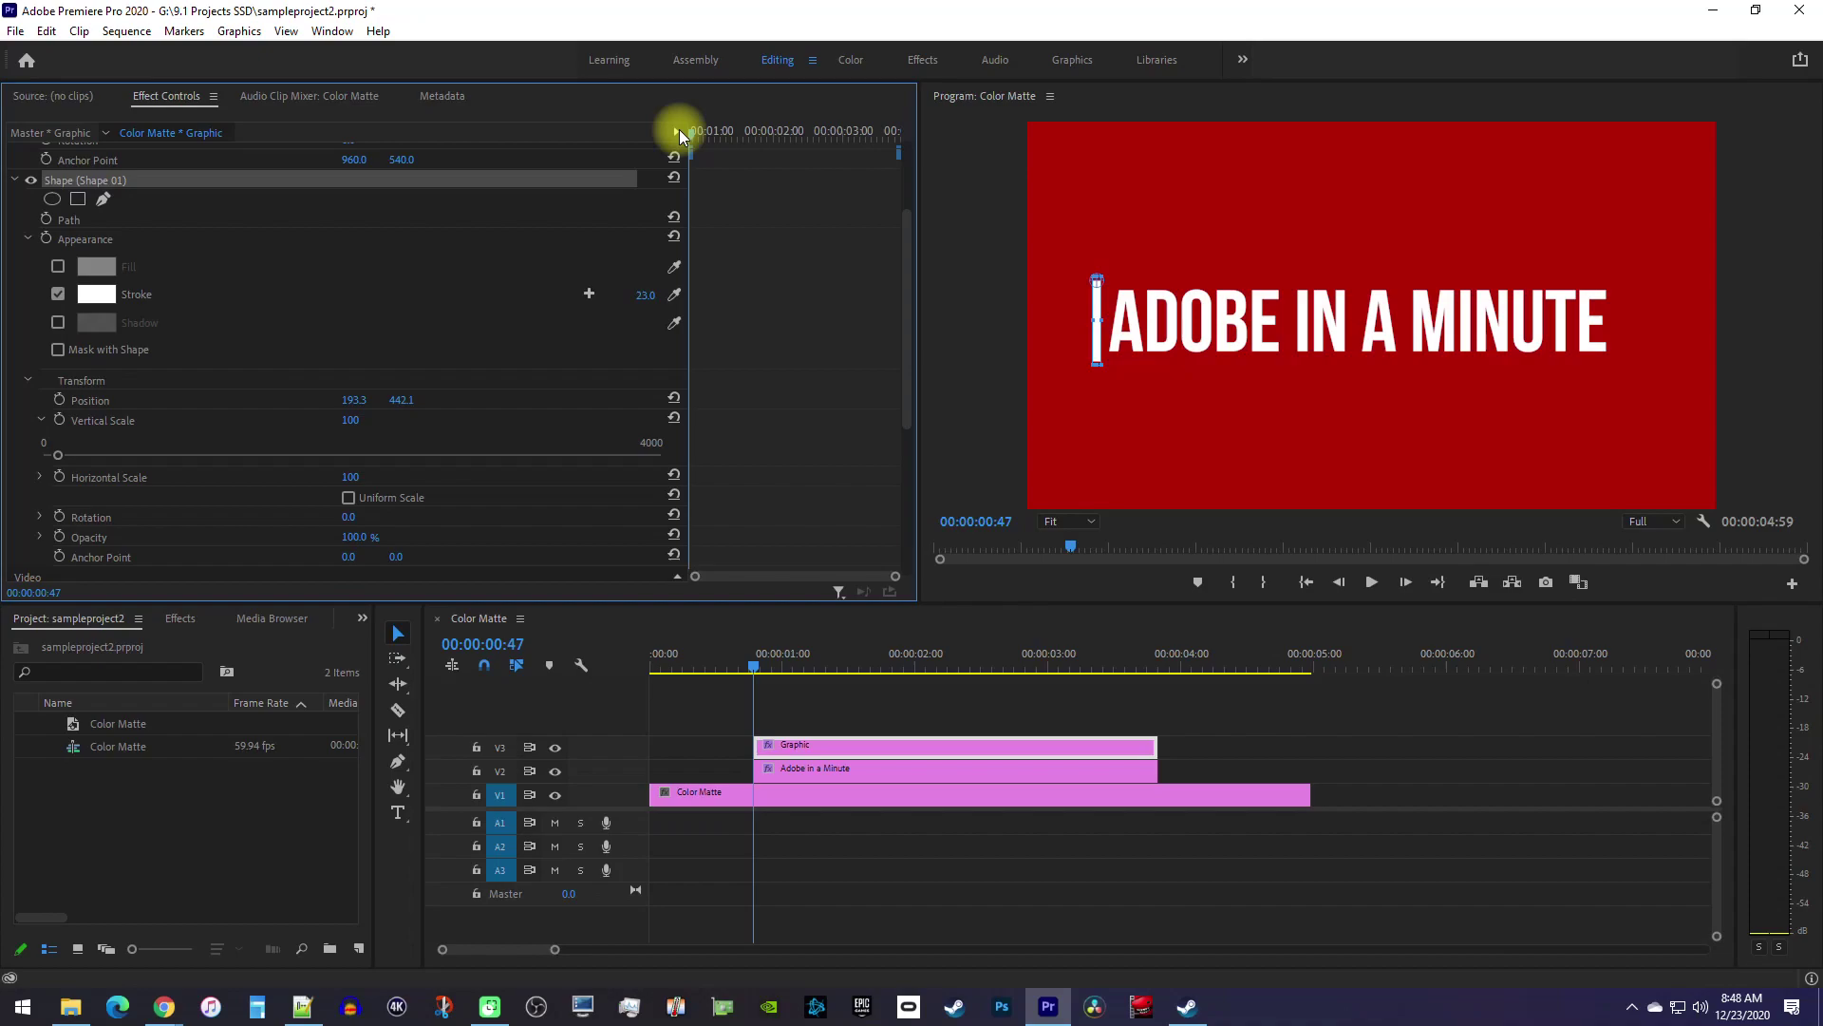
click(357, 420)
text(0)
key(Return)
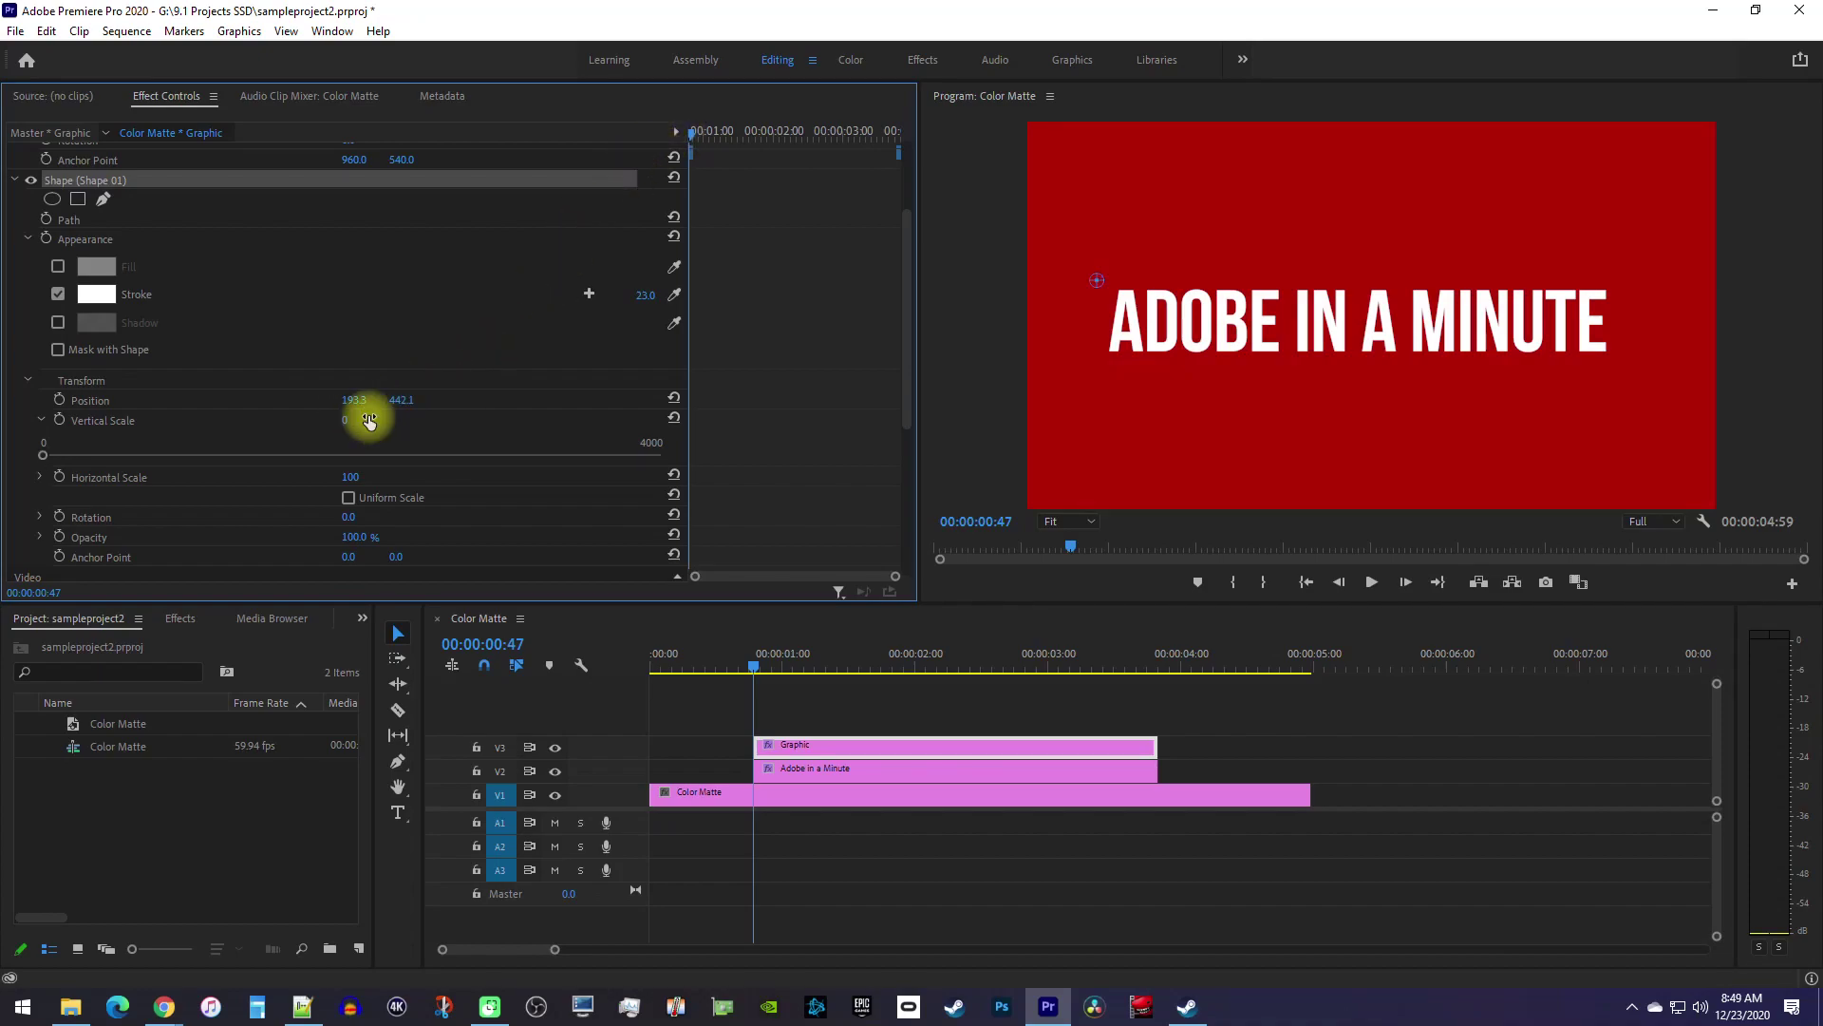
click(58, 420)
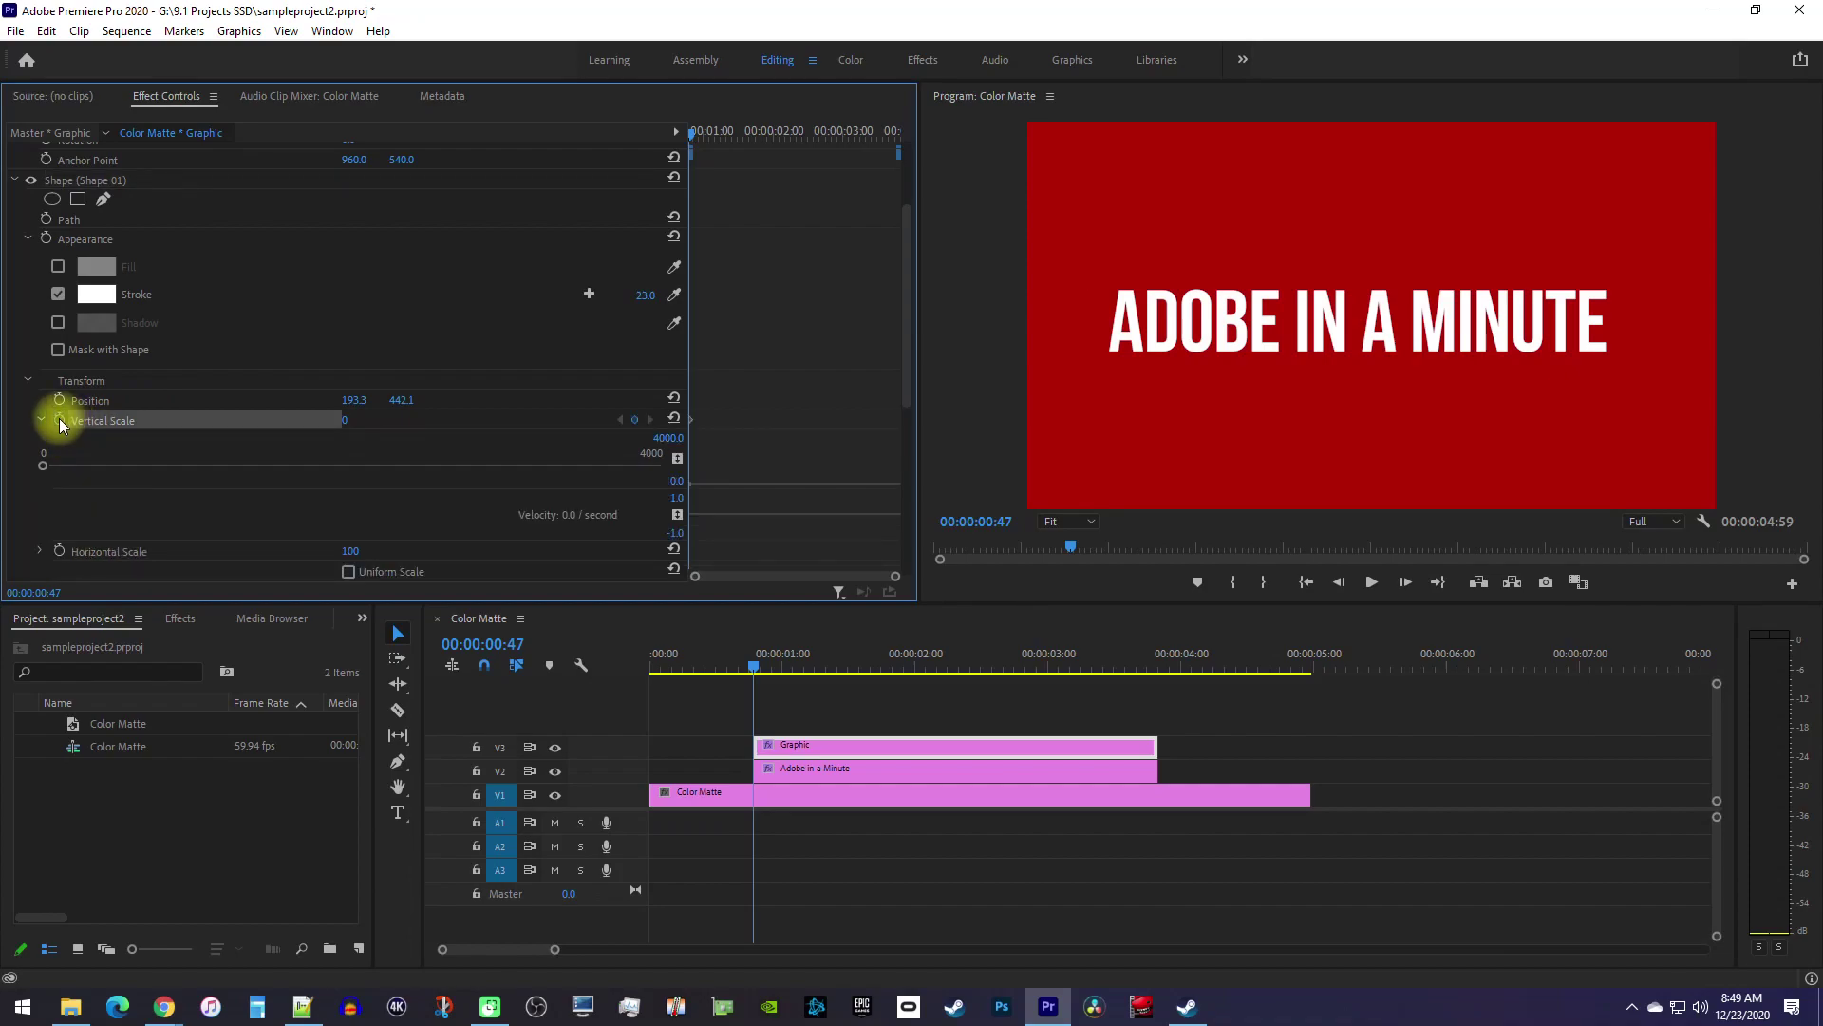
Keyframe Vertical Scale at 100 at 00:00:01:39 and preview the growth
drag(692, 133, 743, 152)
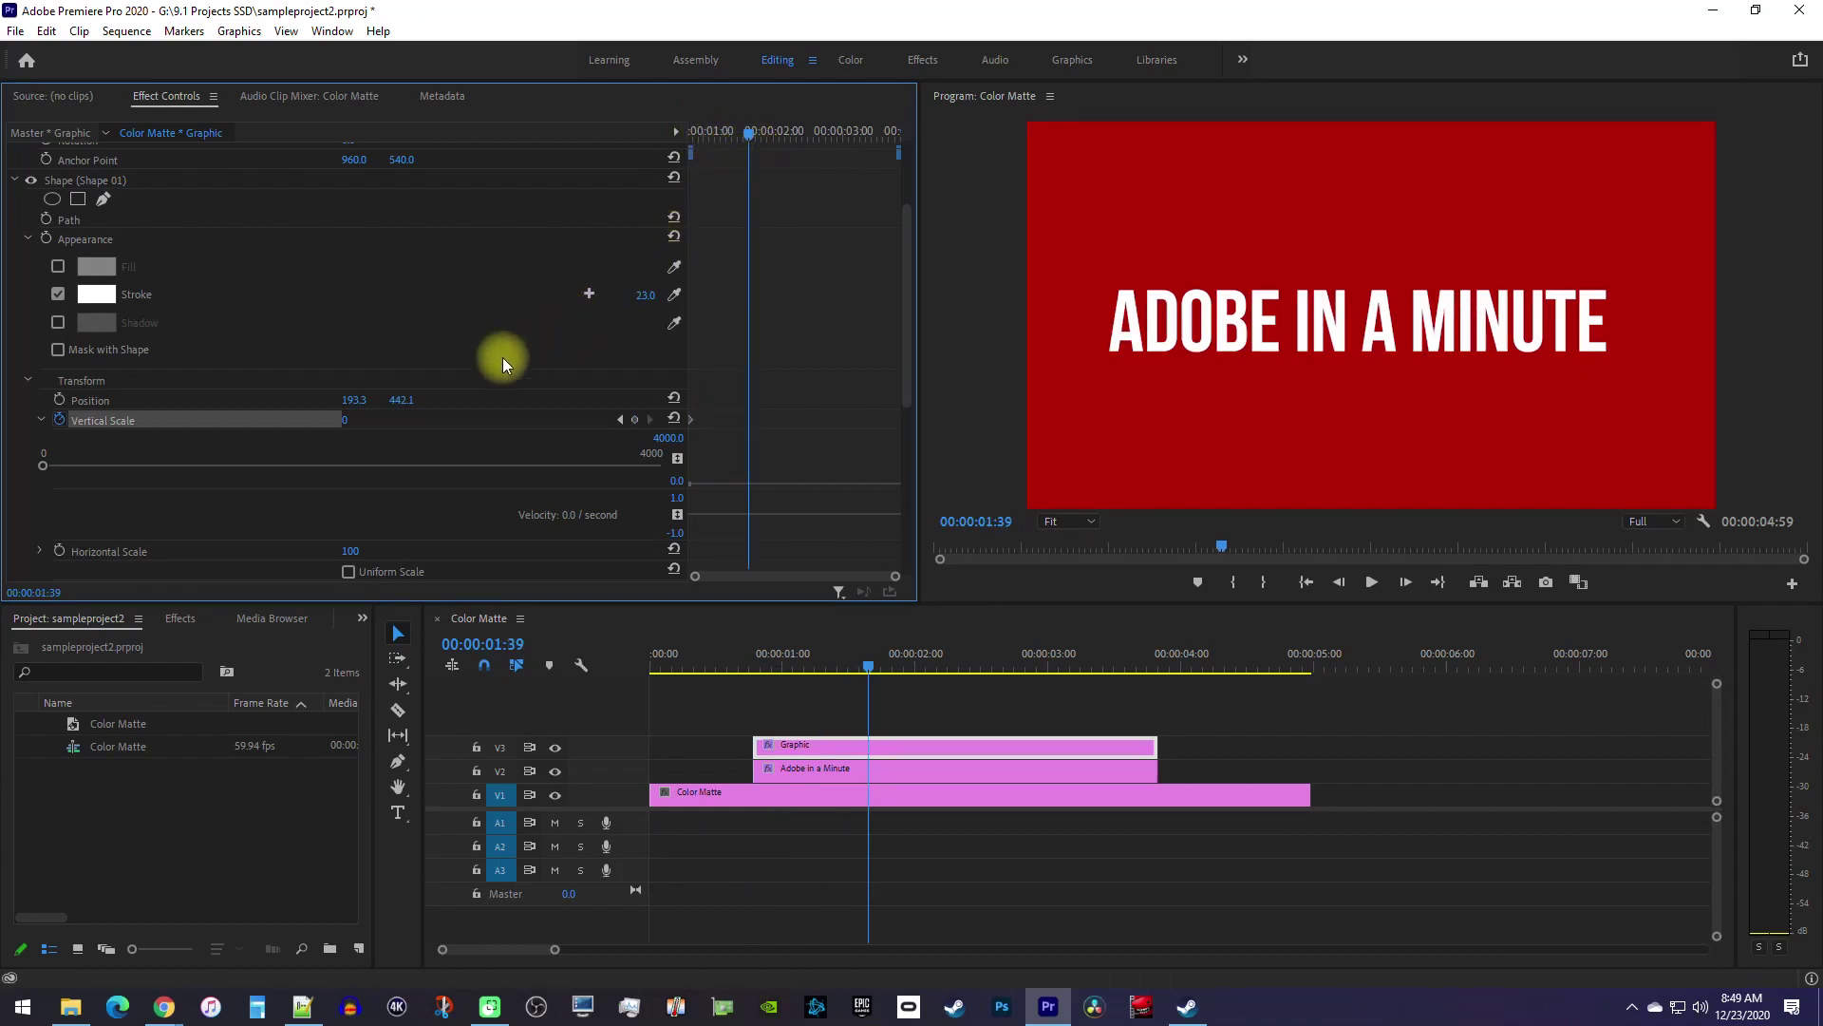
click(349, 420)
text(1)
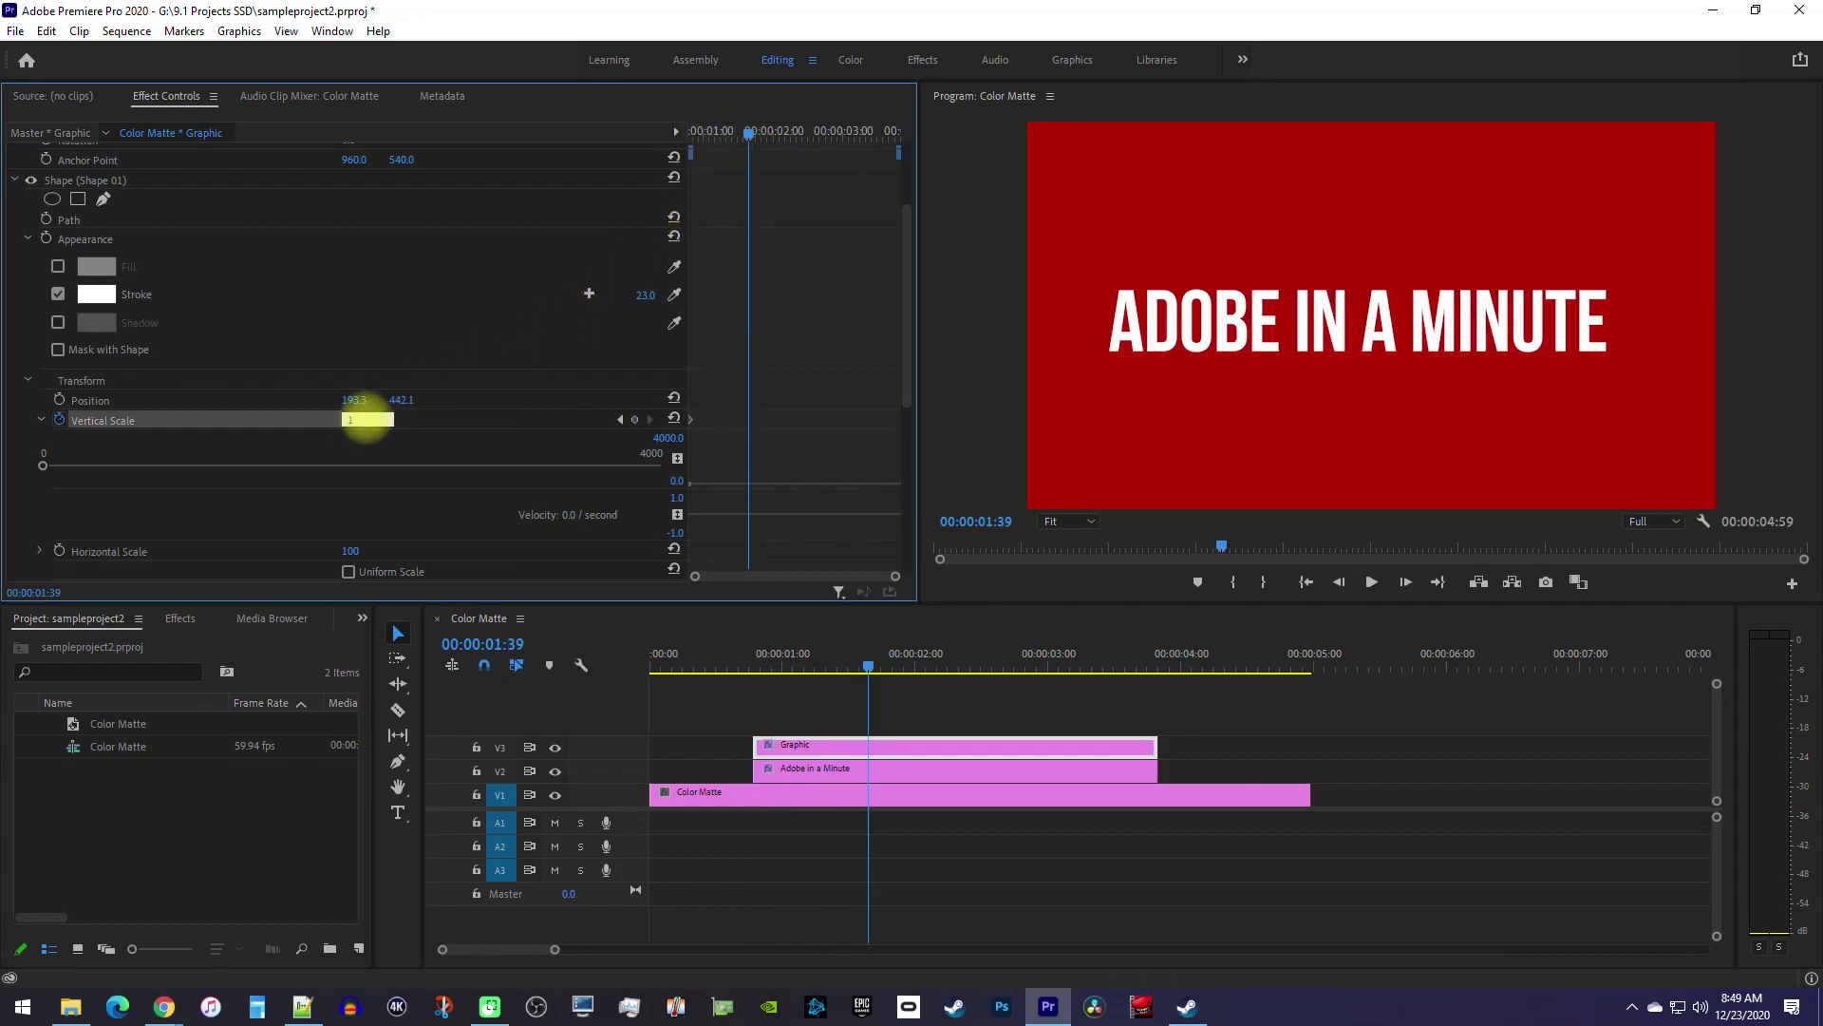
text(00)
key(Return)
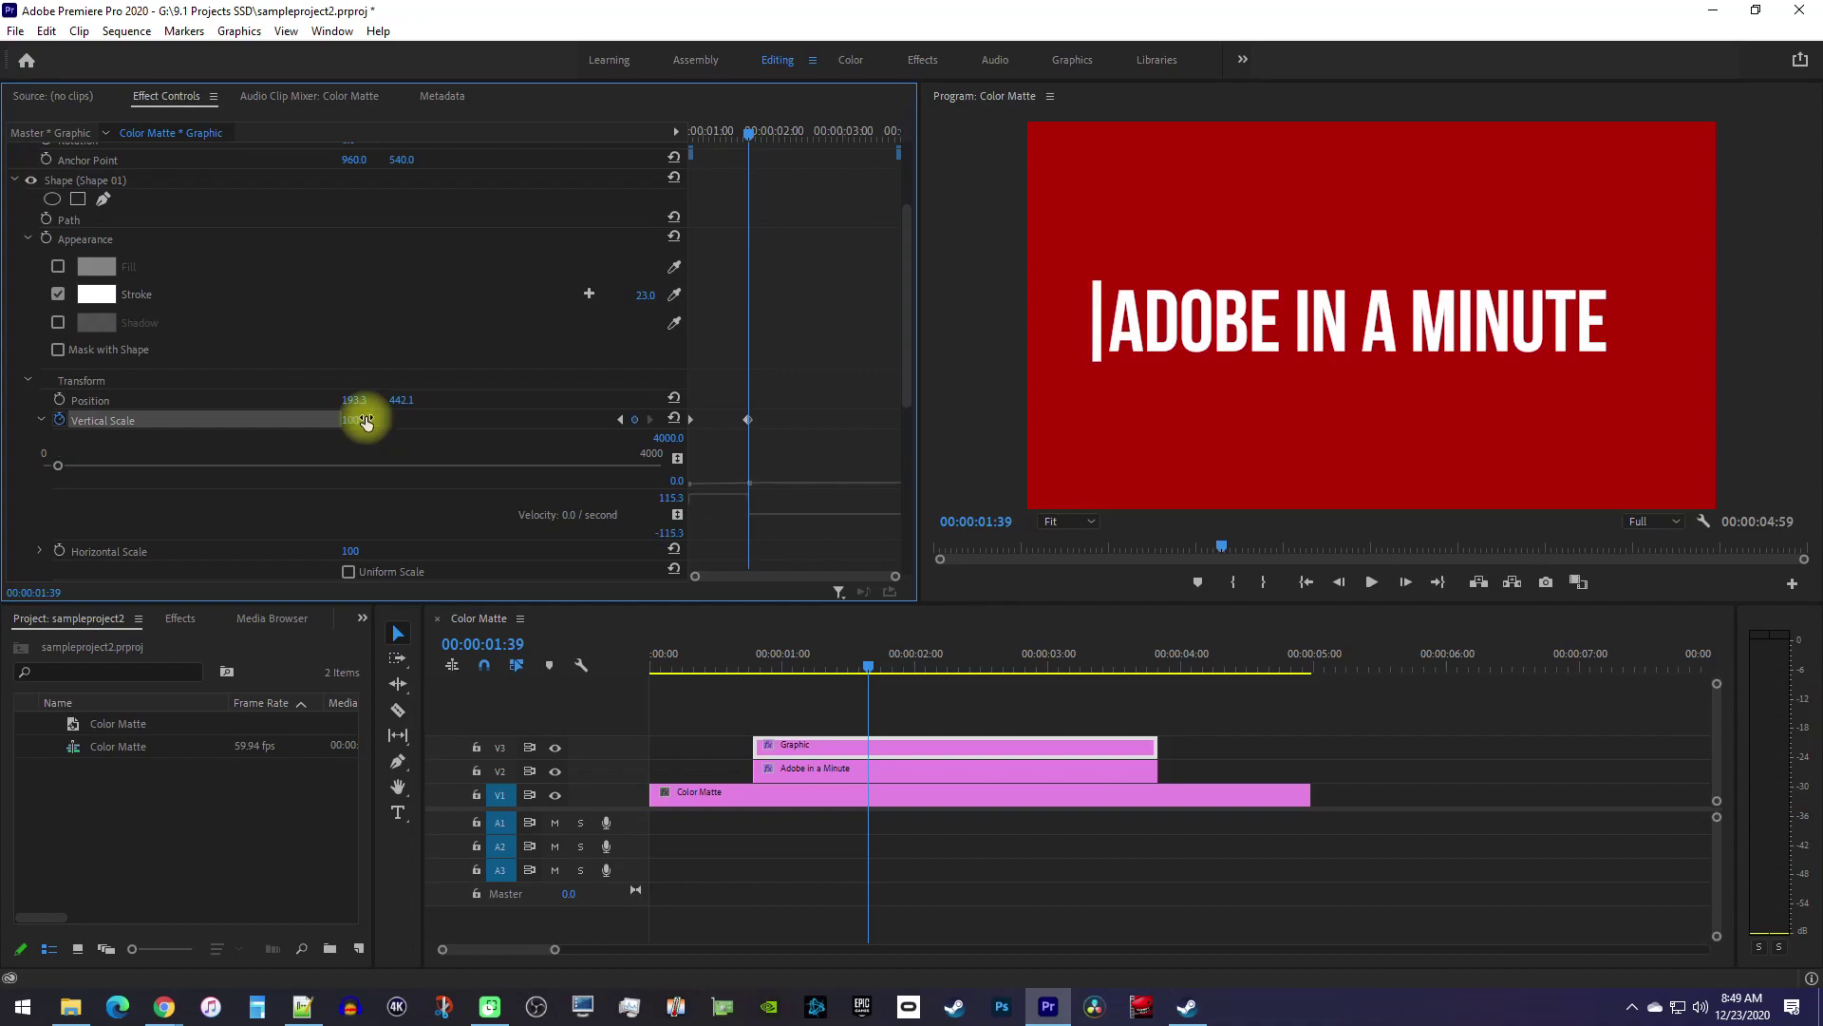
key(space)
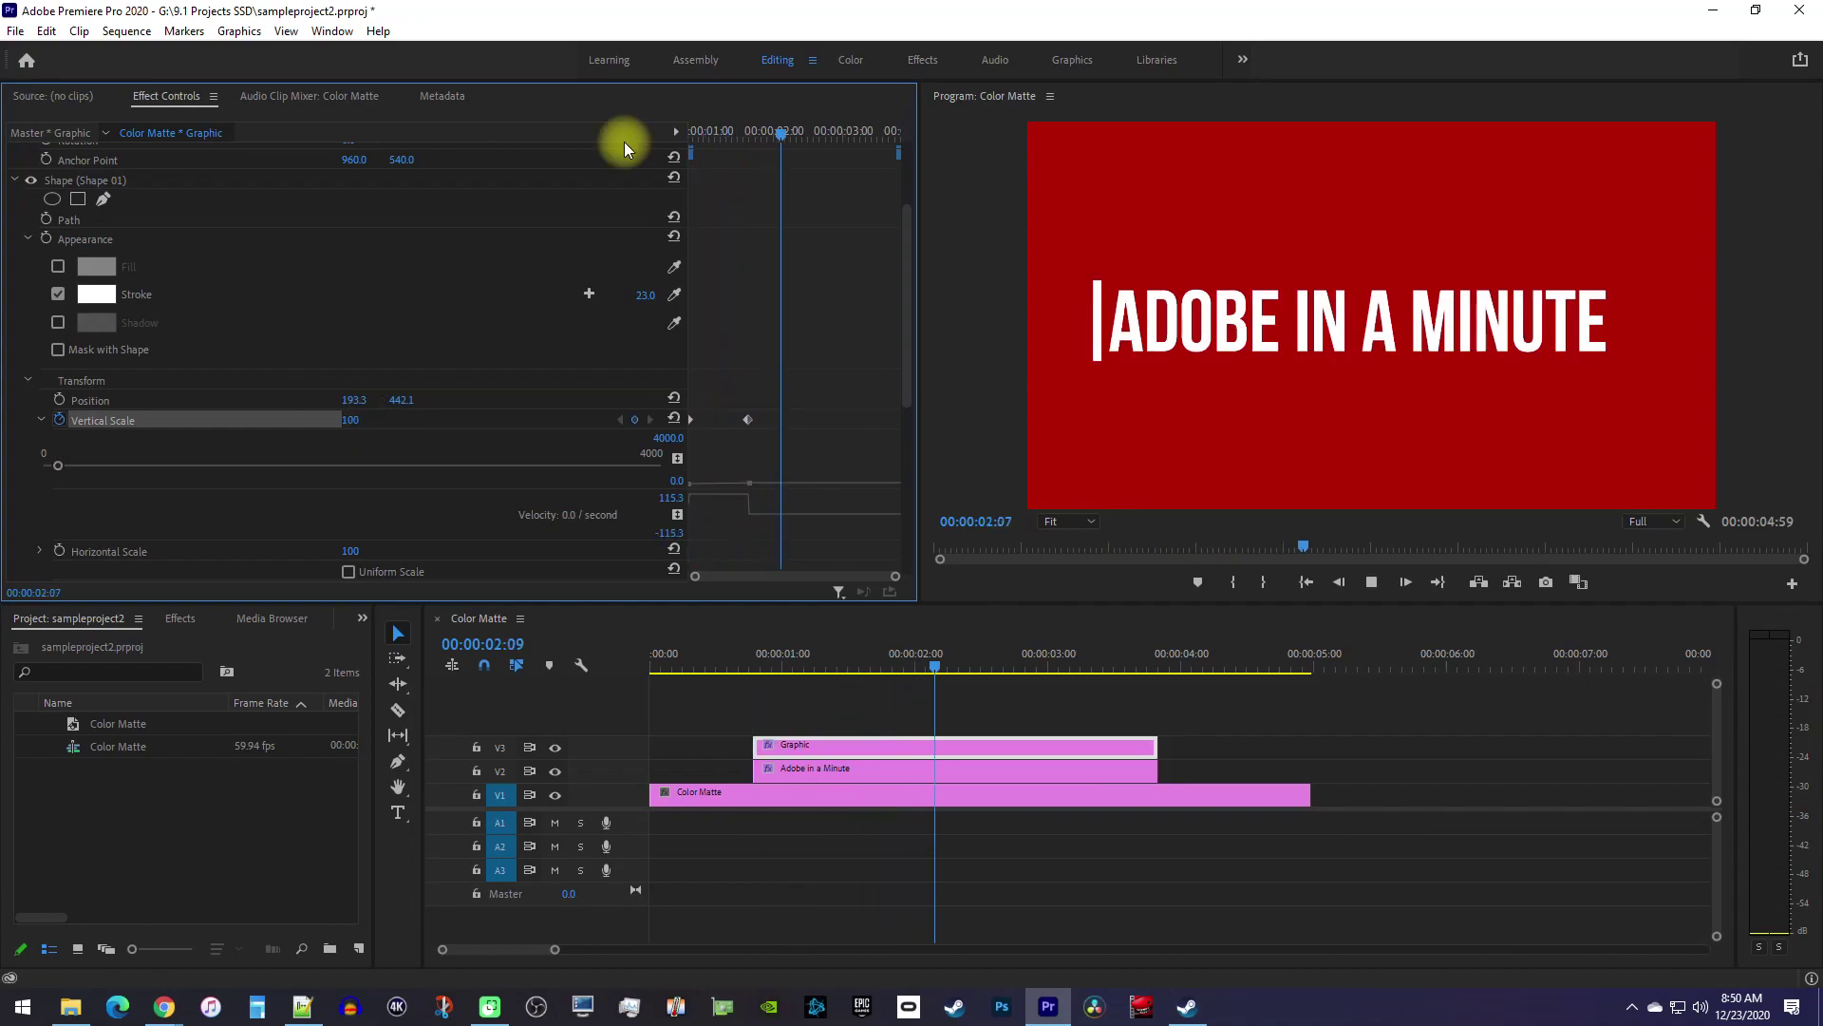
key(space)
Replay the animation and move the line's anchor point to 0.0, 113.8
mouse_move(711, 133)
mouse_down()
mouse_move(724, 148)
mouse_move(677, 147)
mouse_up()
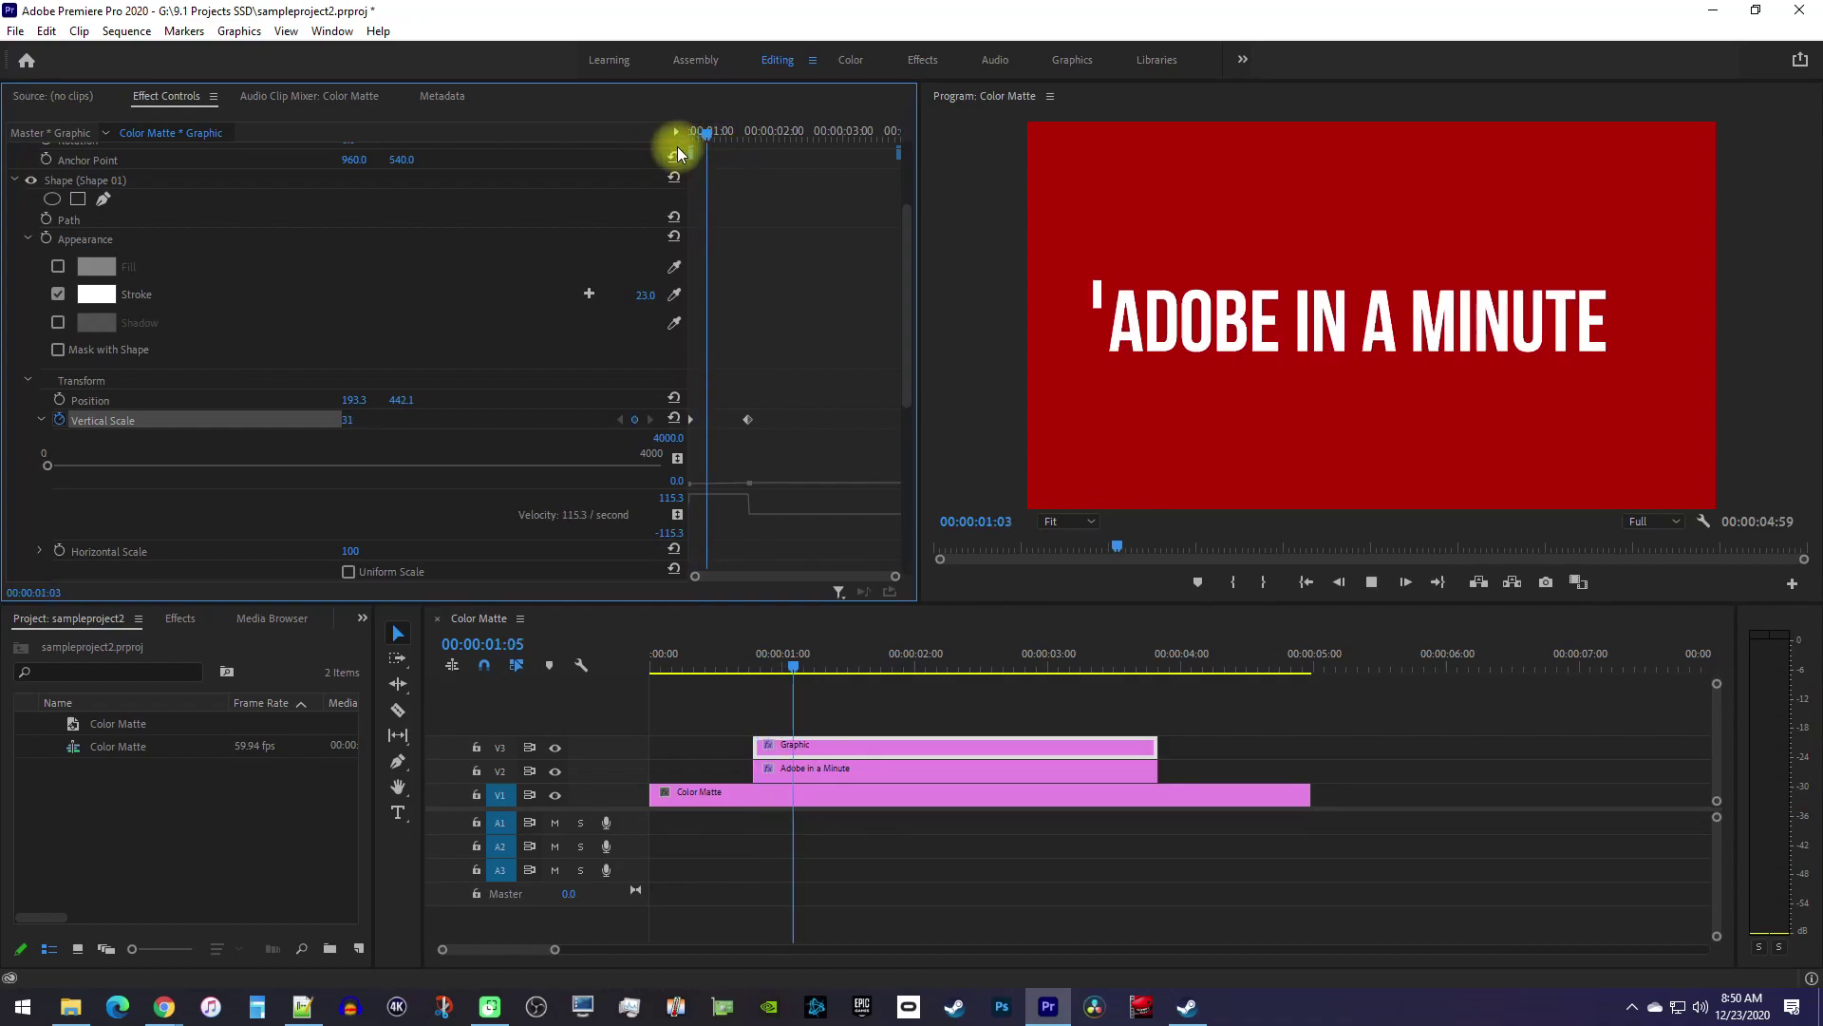
key(space)
key(space)
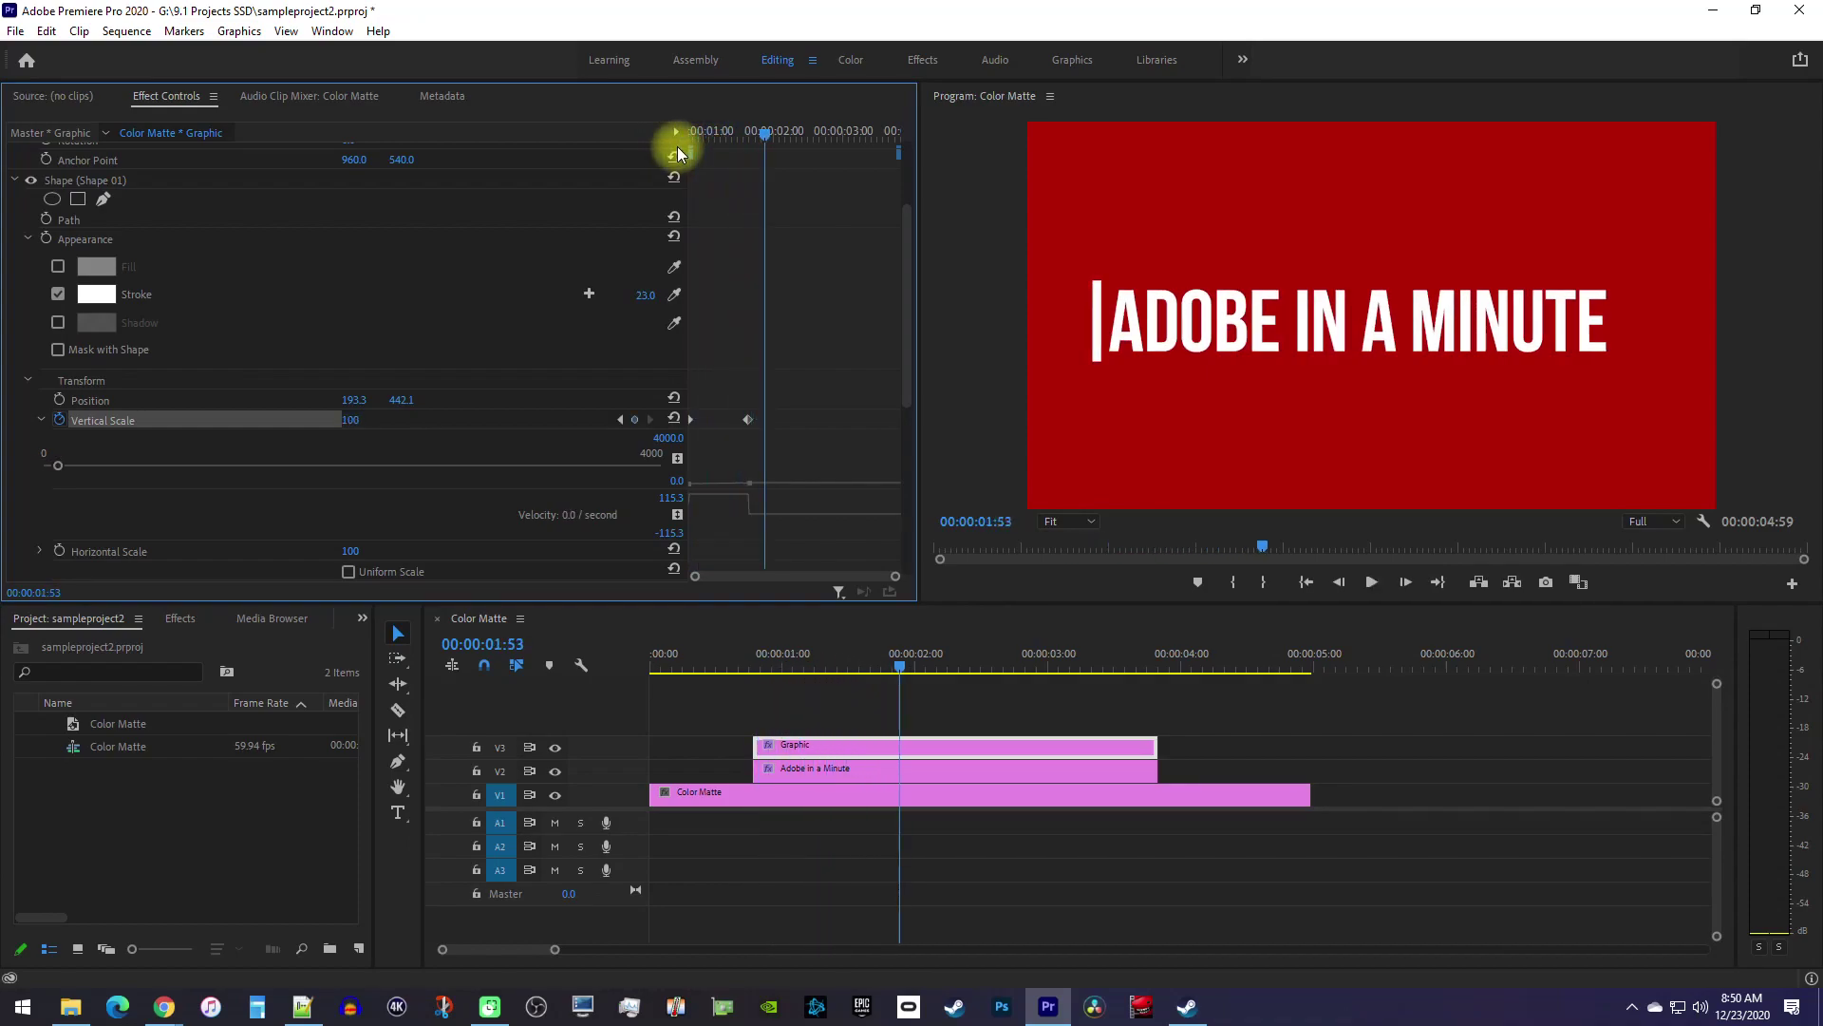
scroll(243, 308, down, 3)
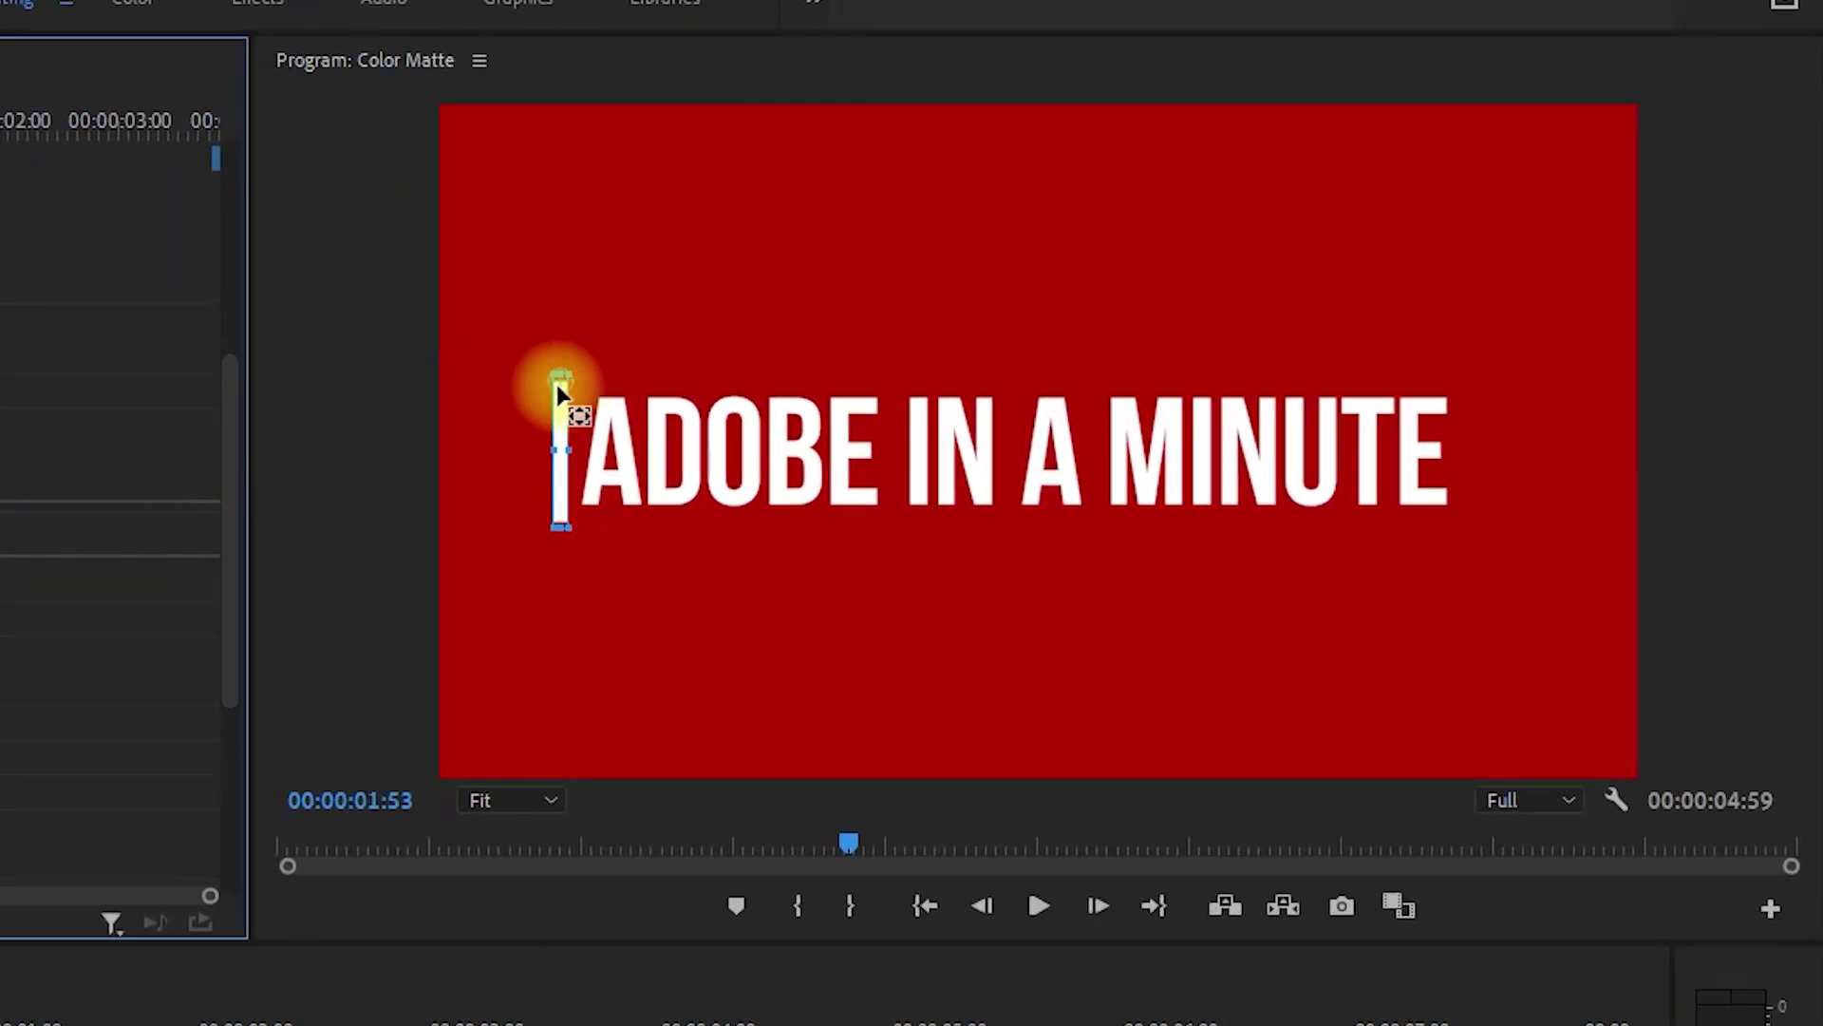
click(565, 397)
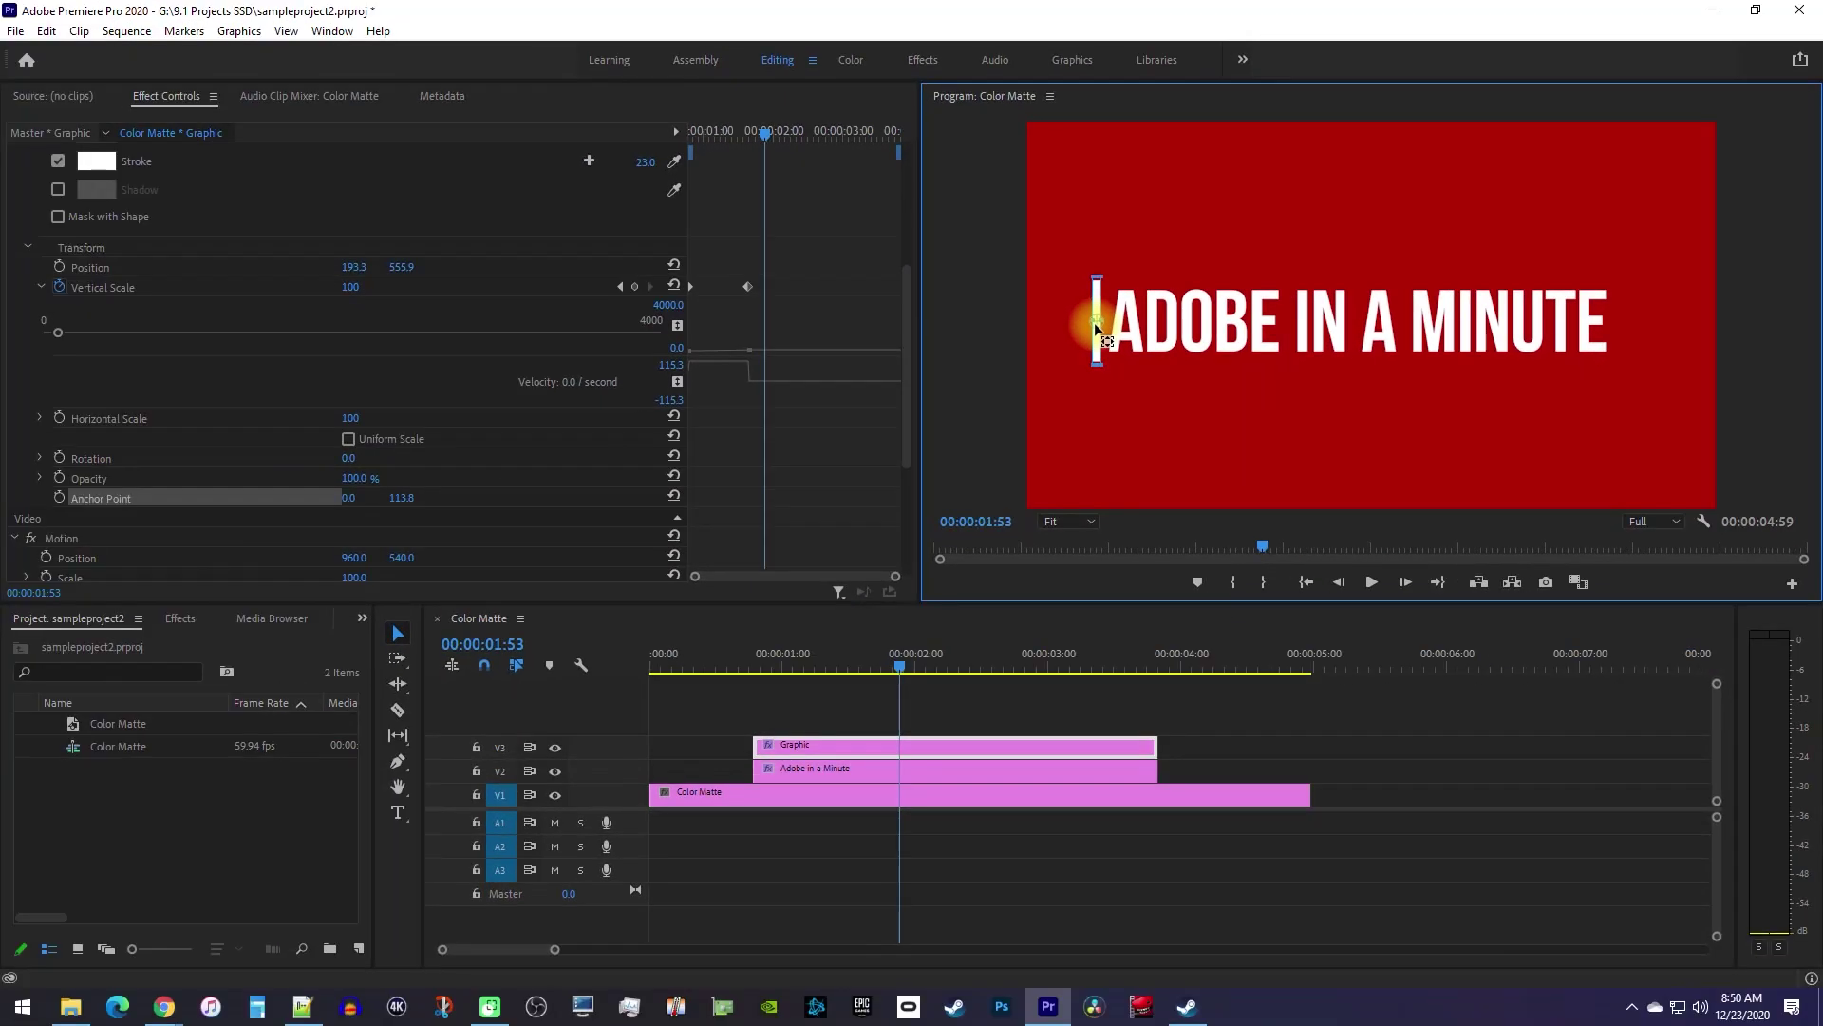
Apply easing to the ending Vertical Scale keyframe and preview the result
click(606, 122)
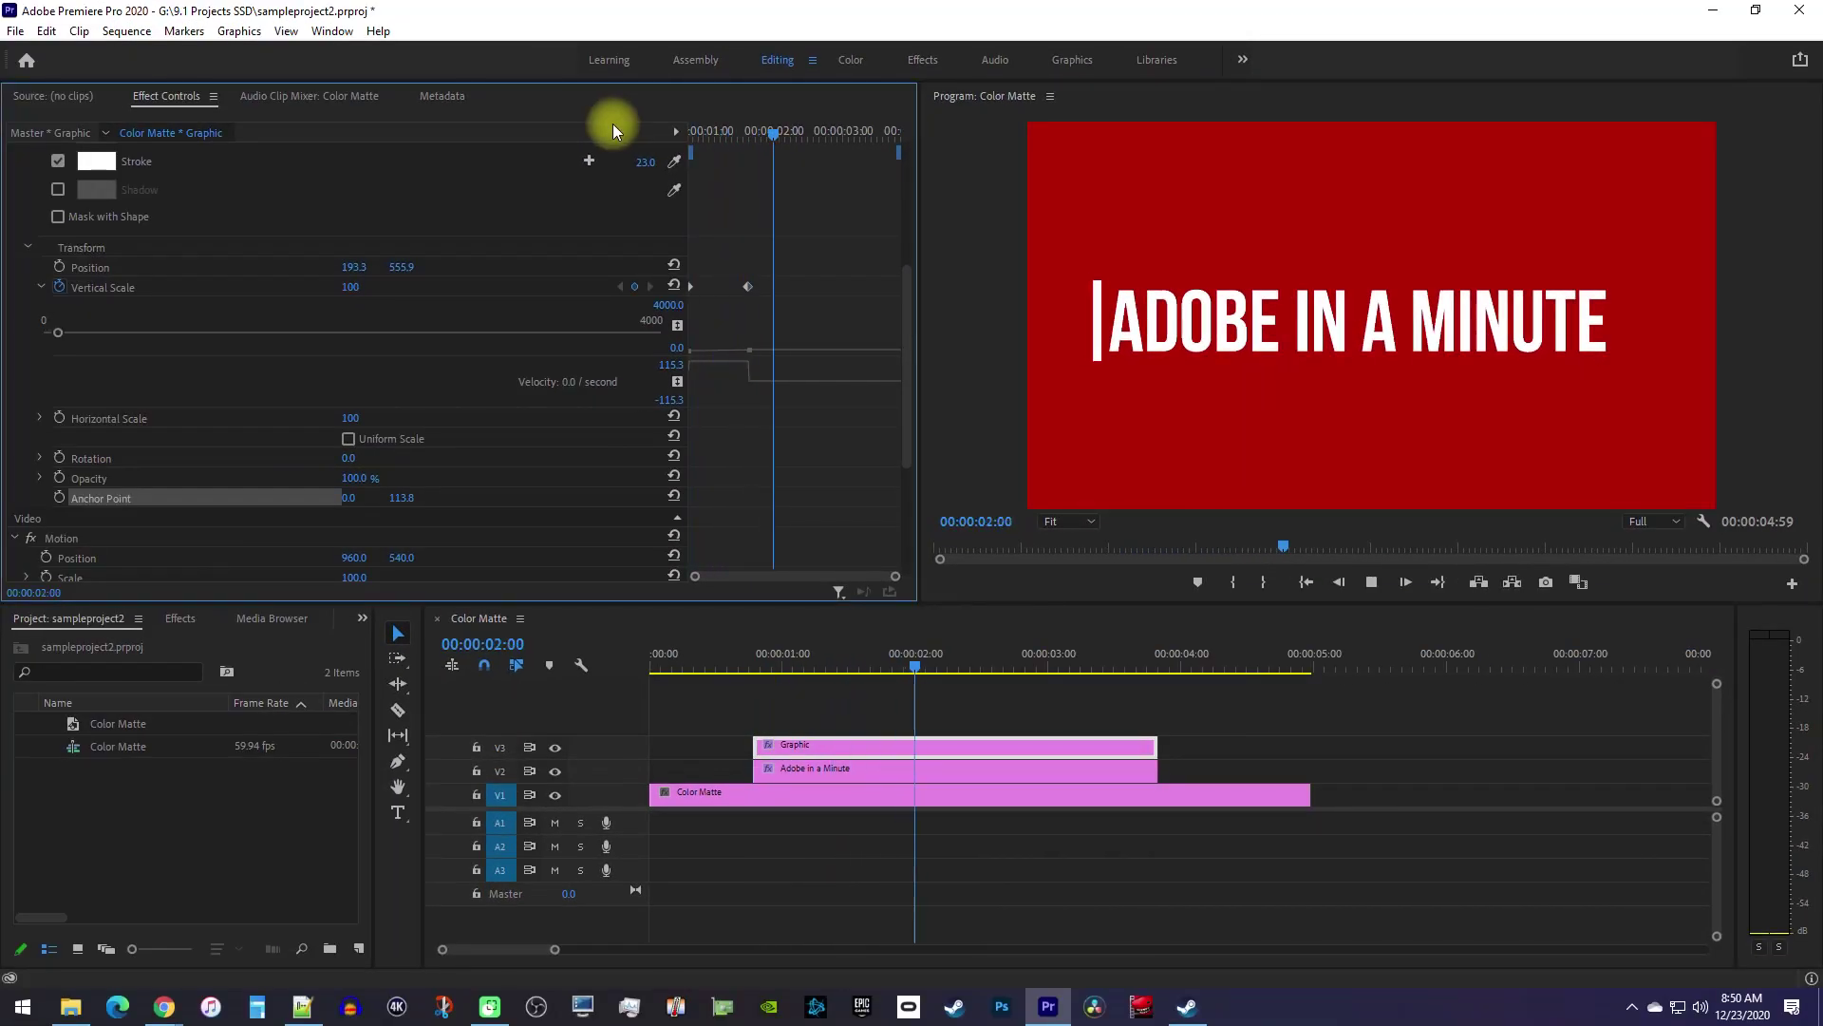
key(space)
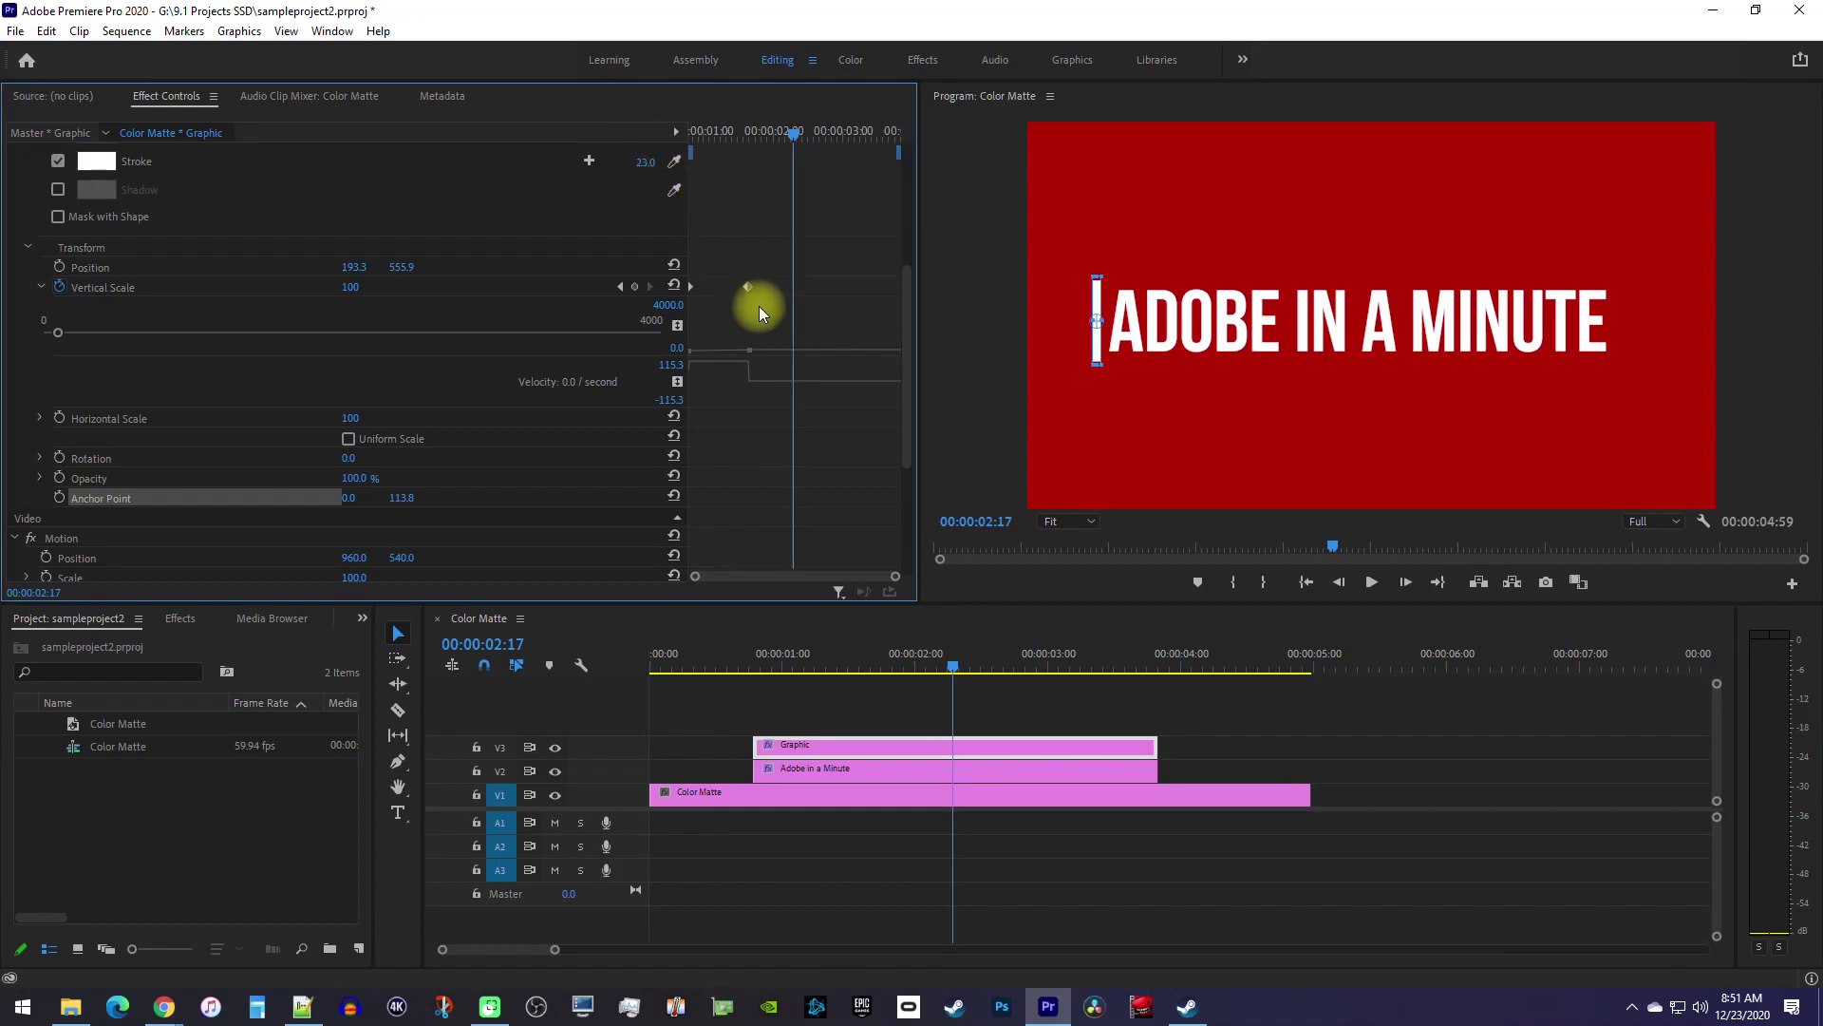
click(746, 287)
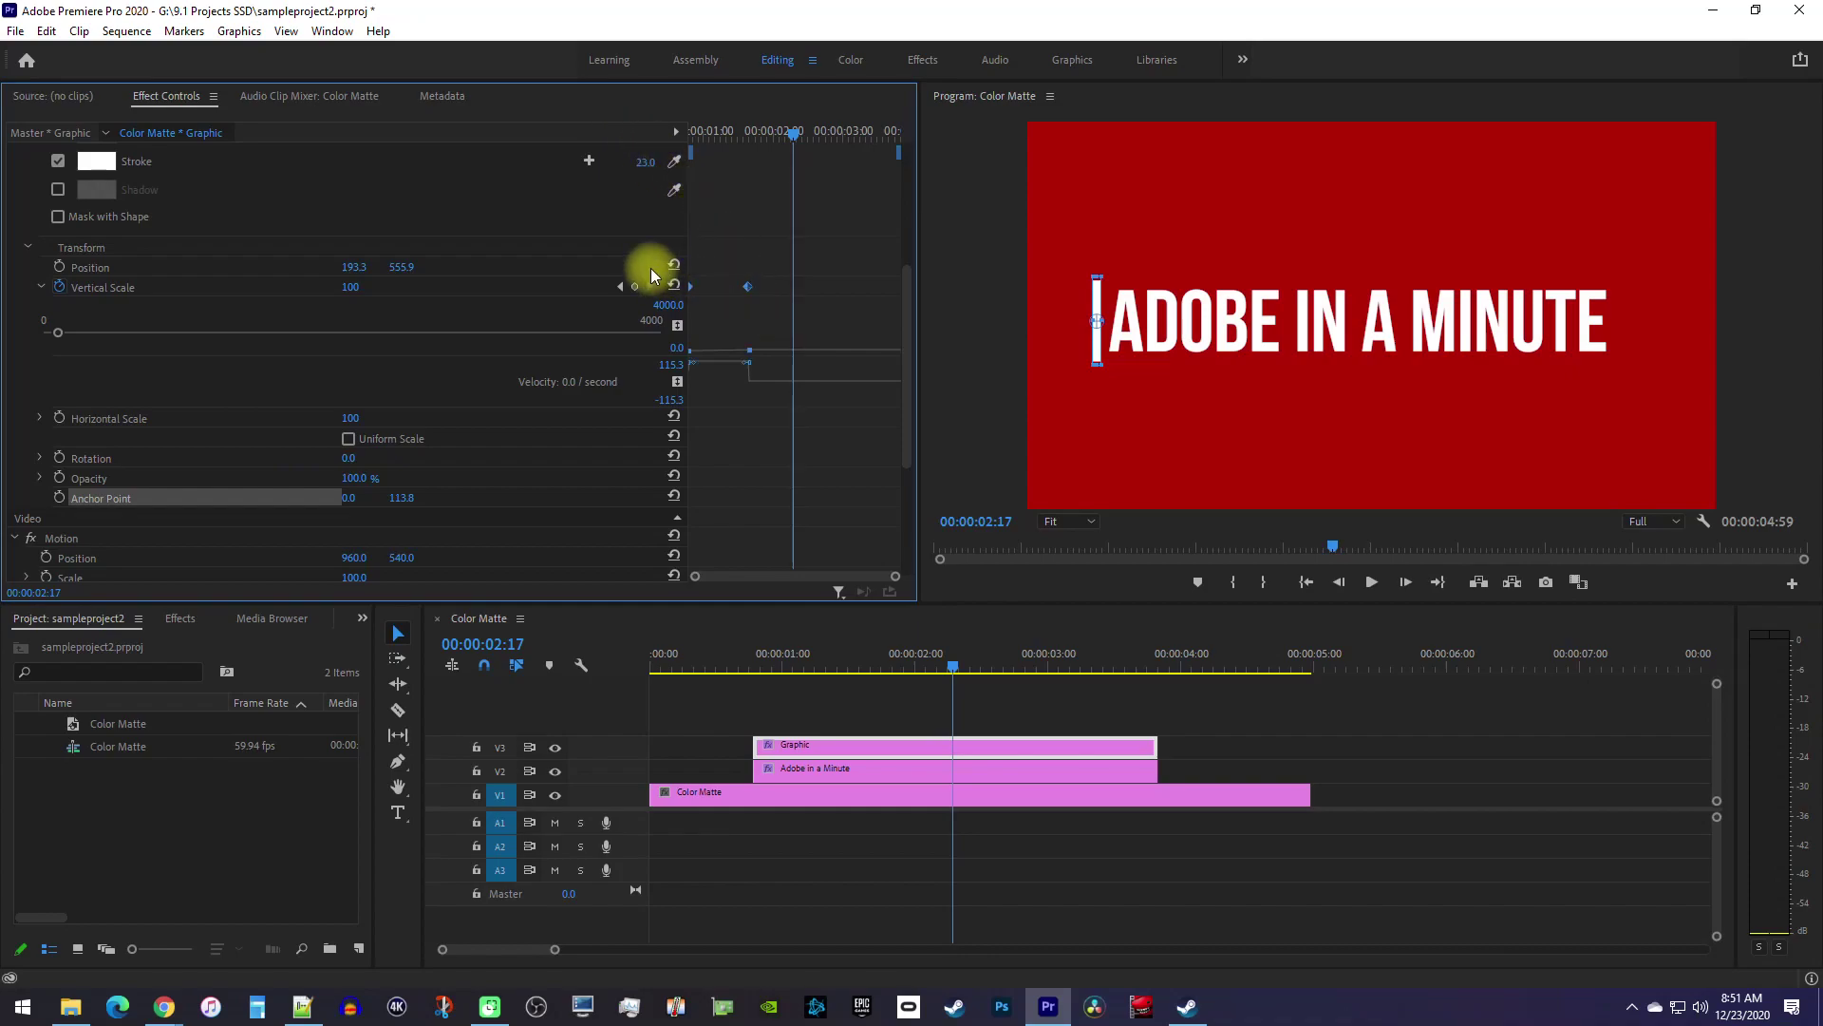
right_click(745, 285)
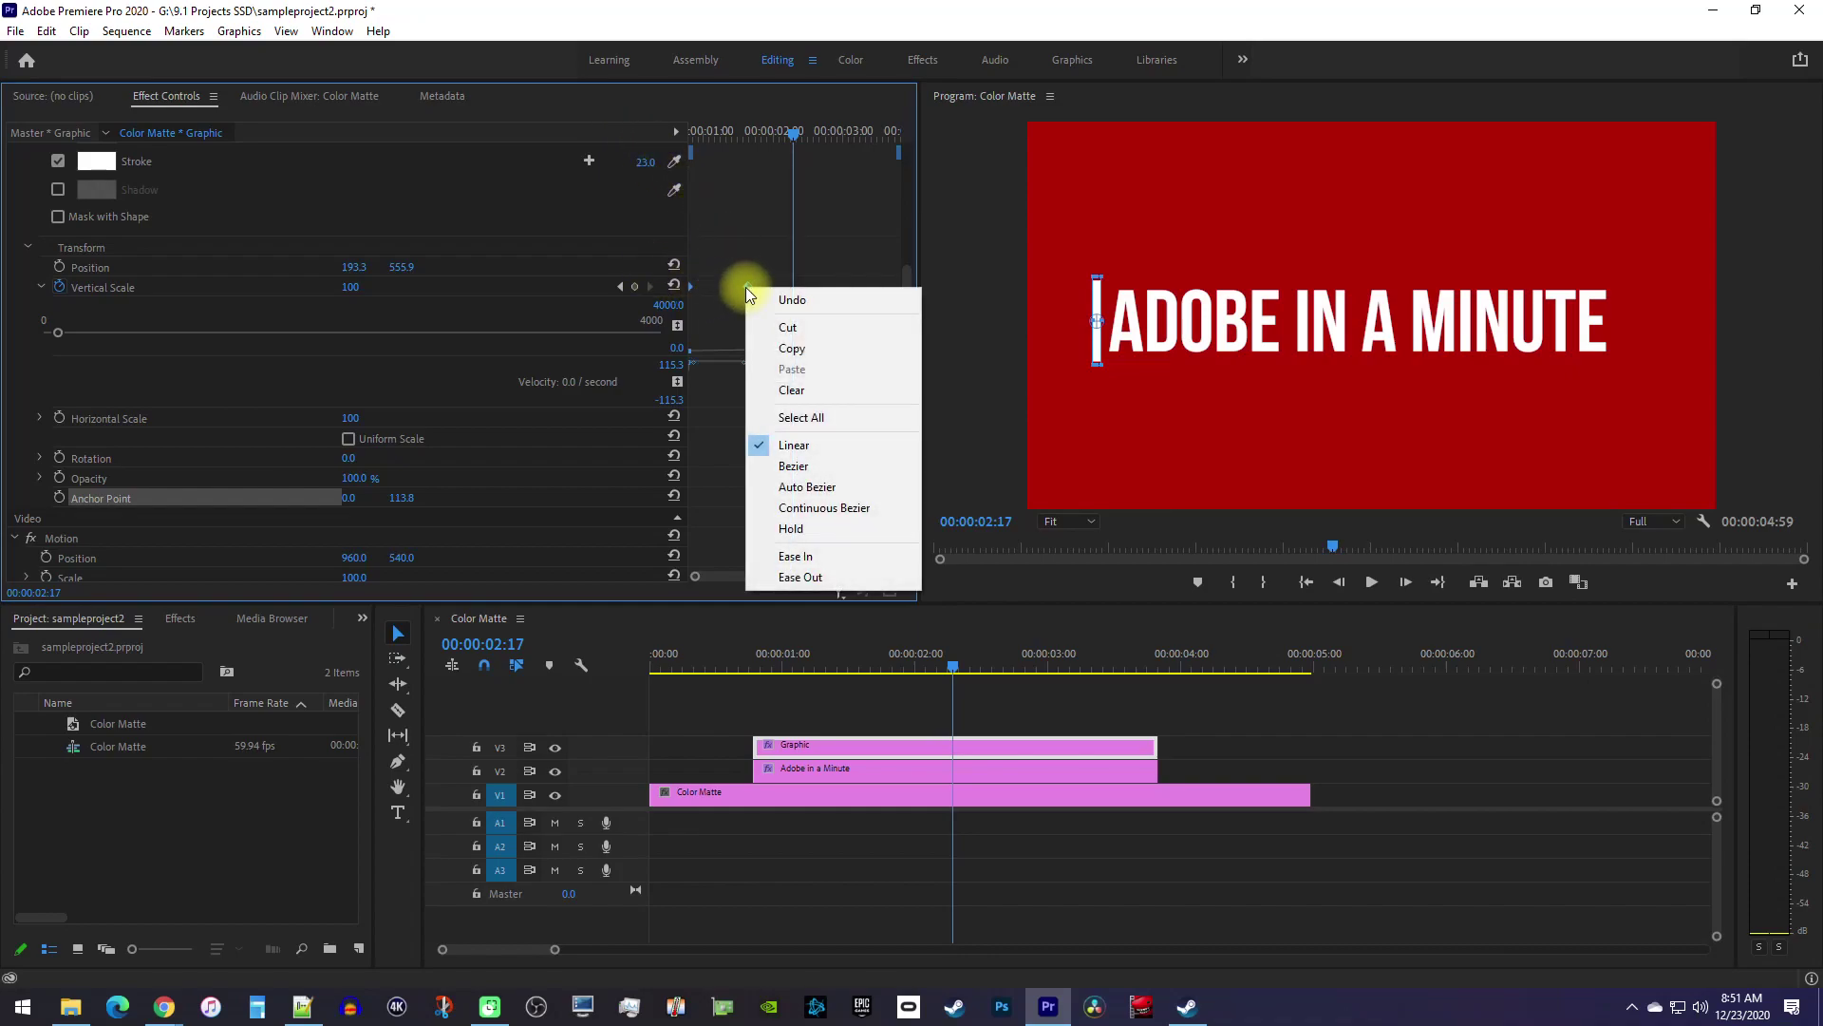
click(791, 529)
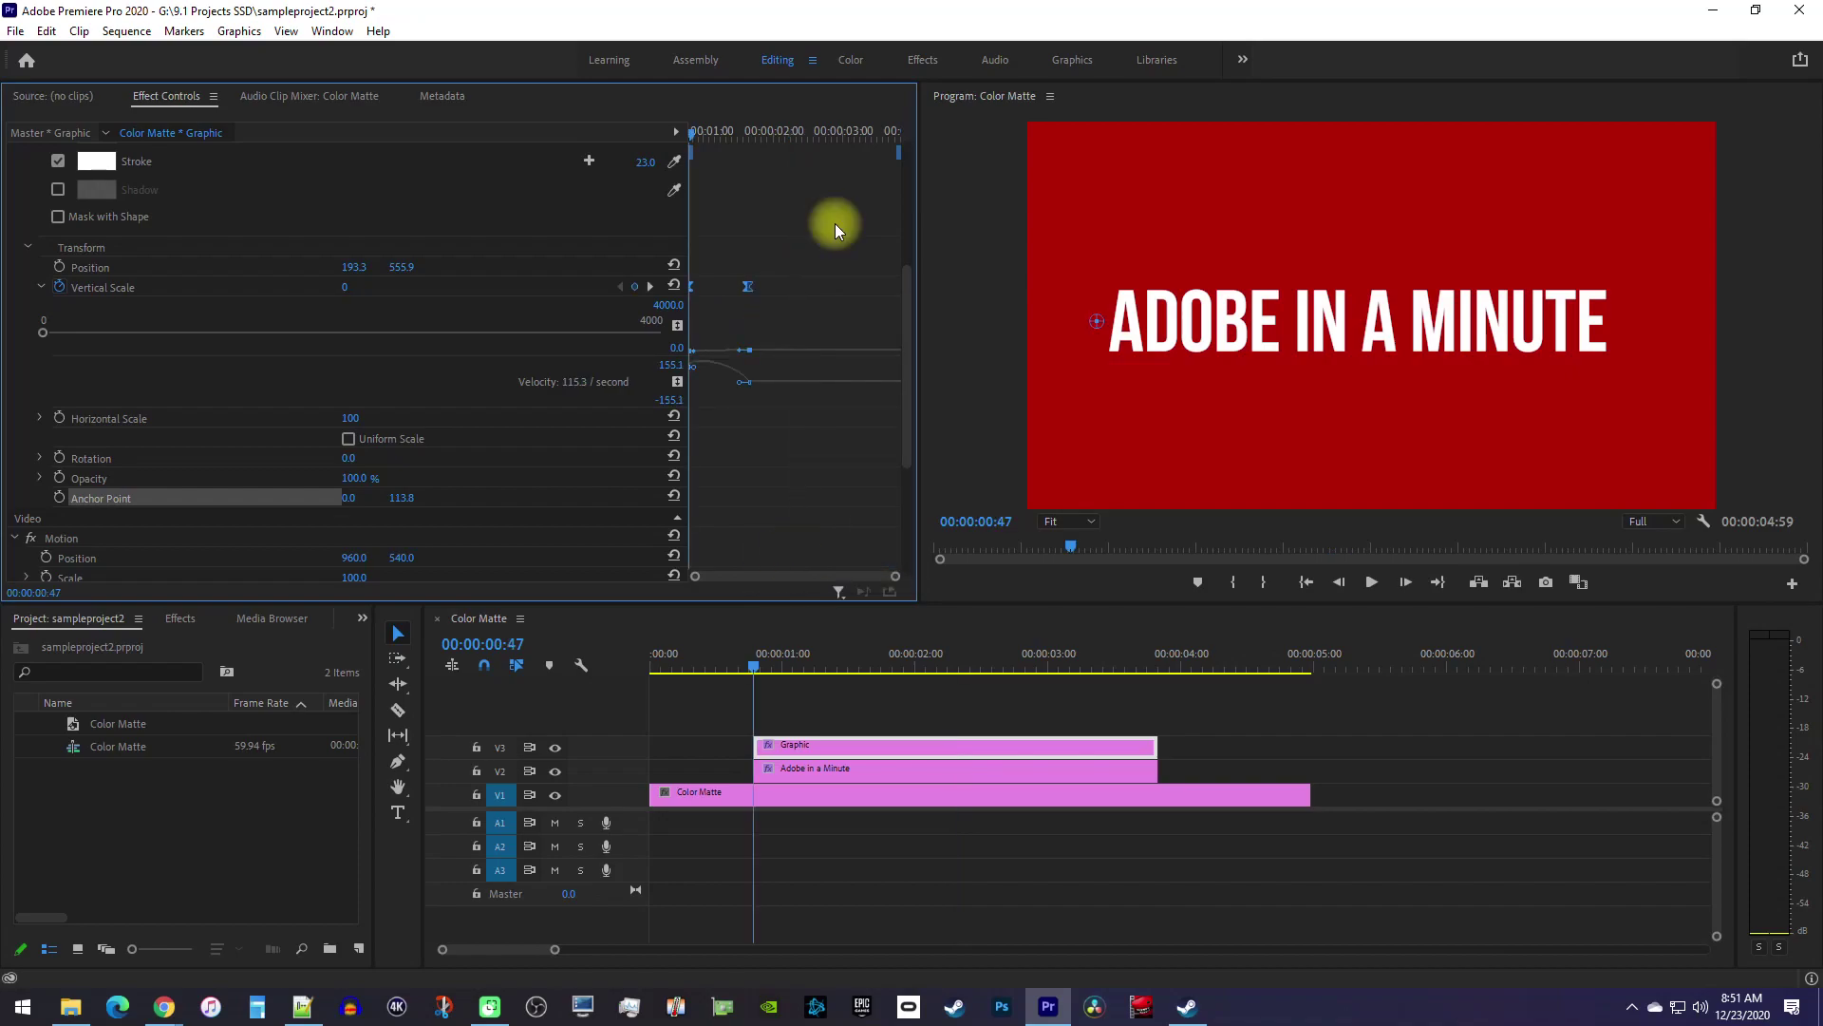
key(space)
key(space)
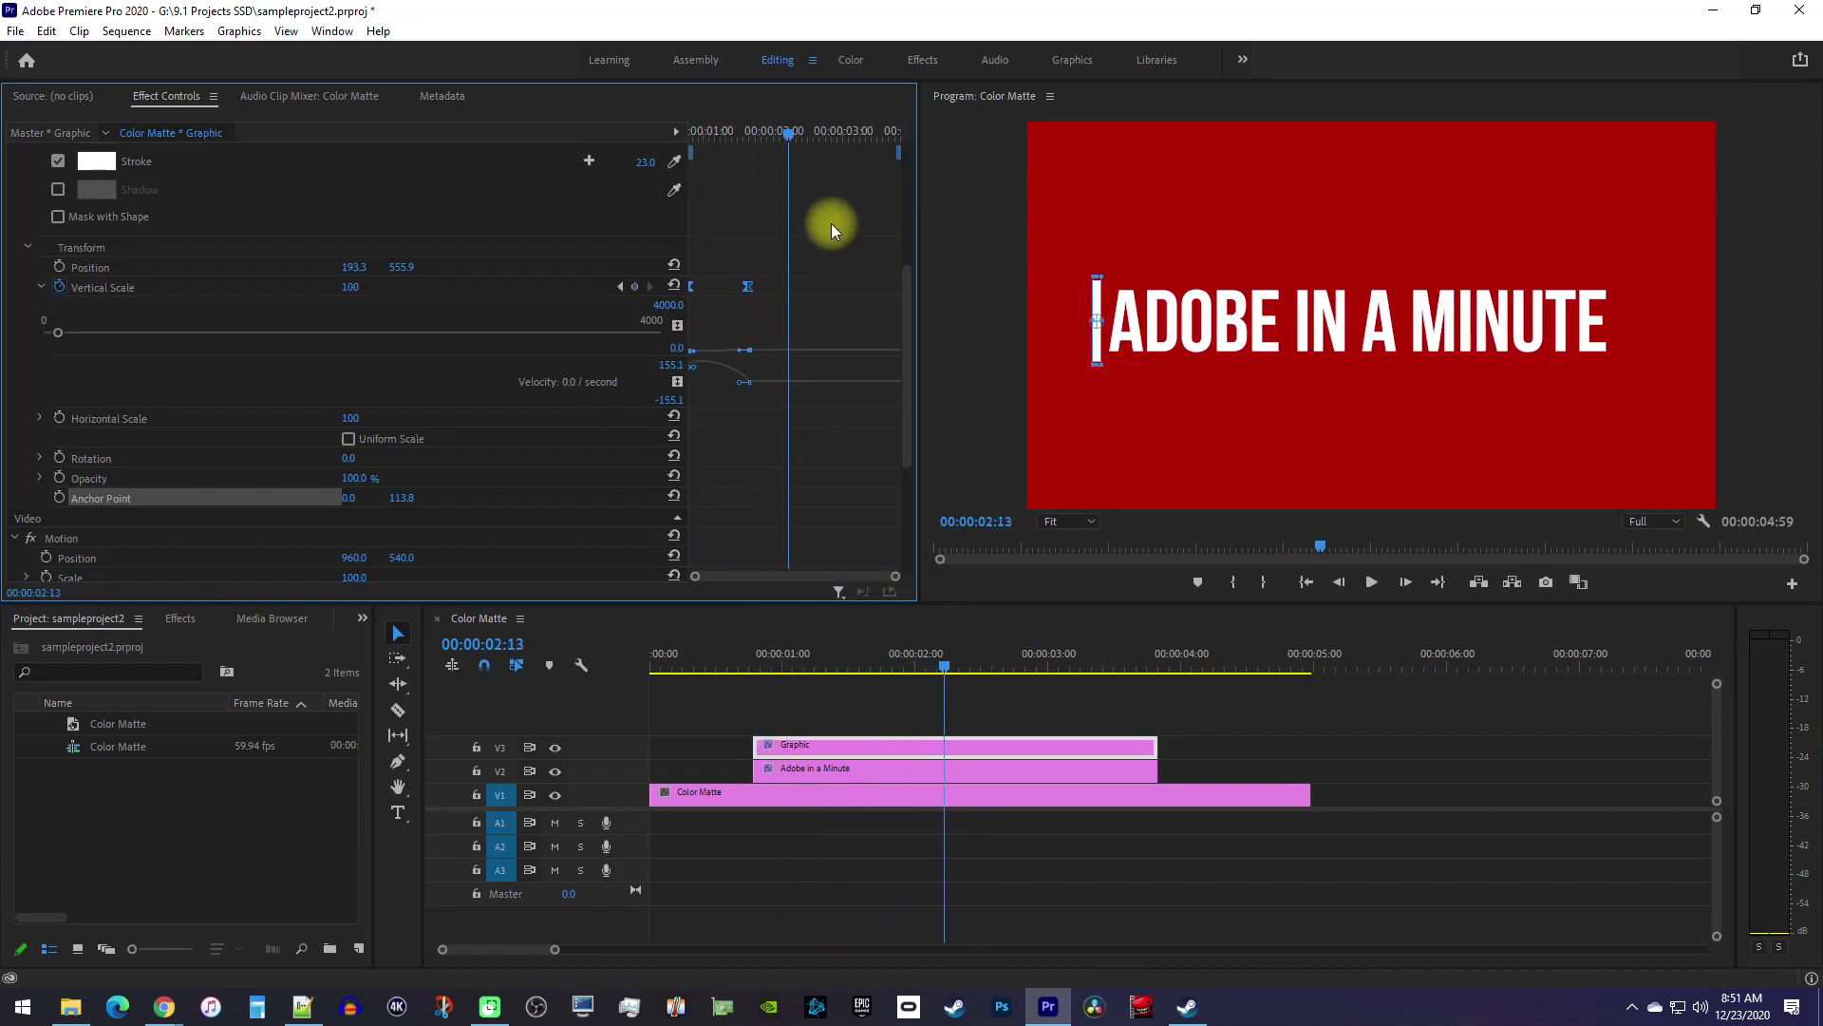
Pull the end Vertical Scale keyframe slightly earlier and preview the line
click(832, 226)
drag(747, 290, 733, 290)
key(Up)
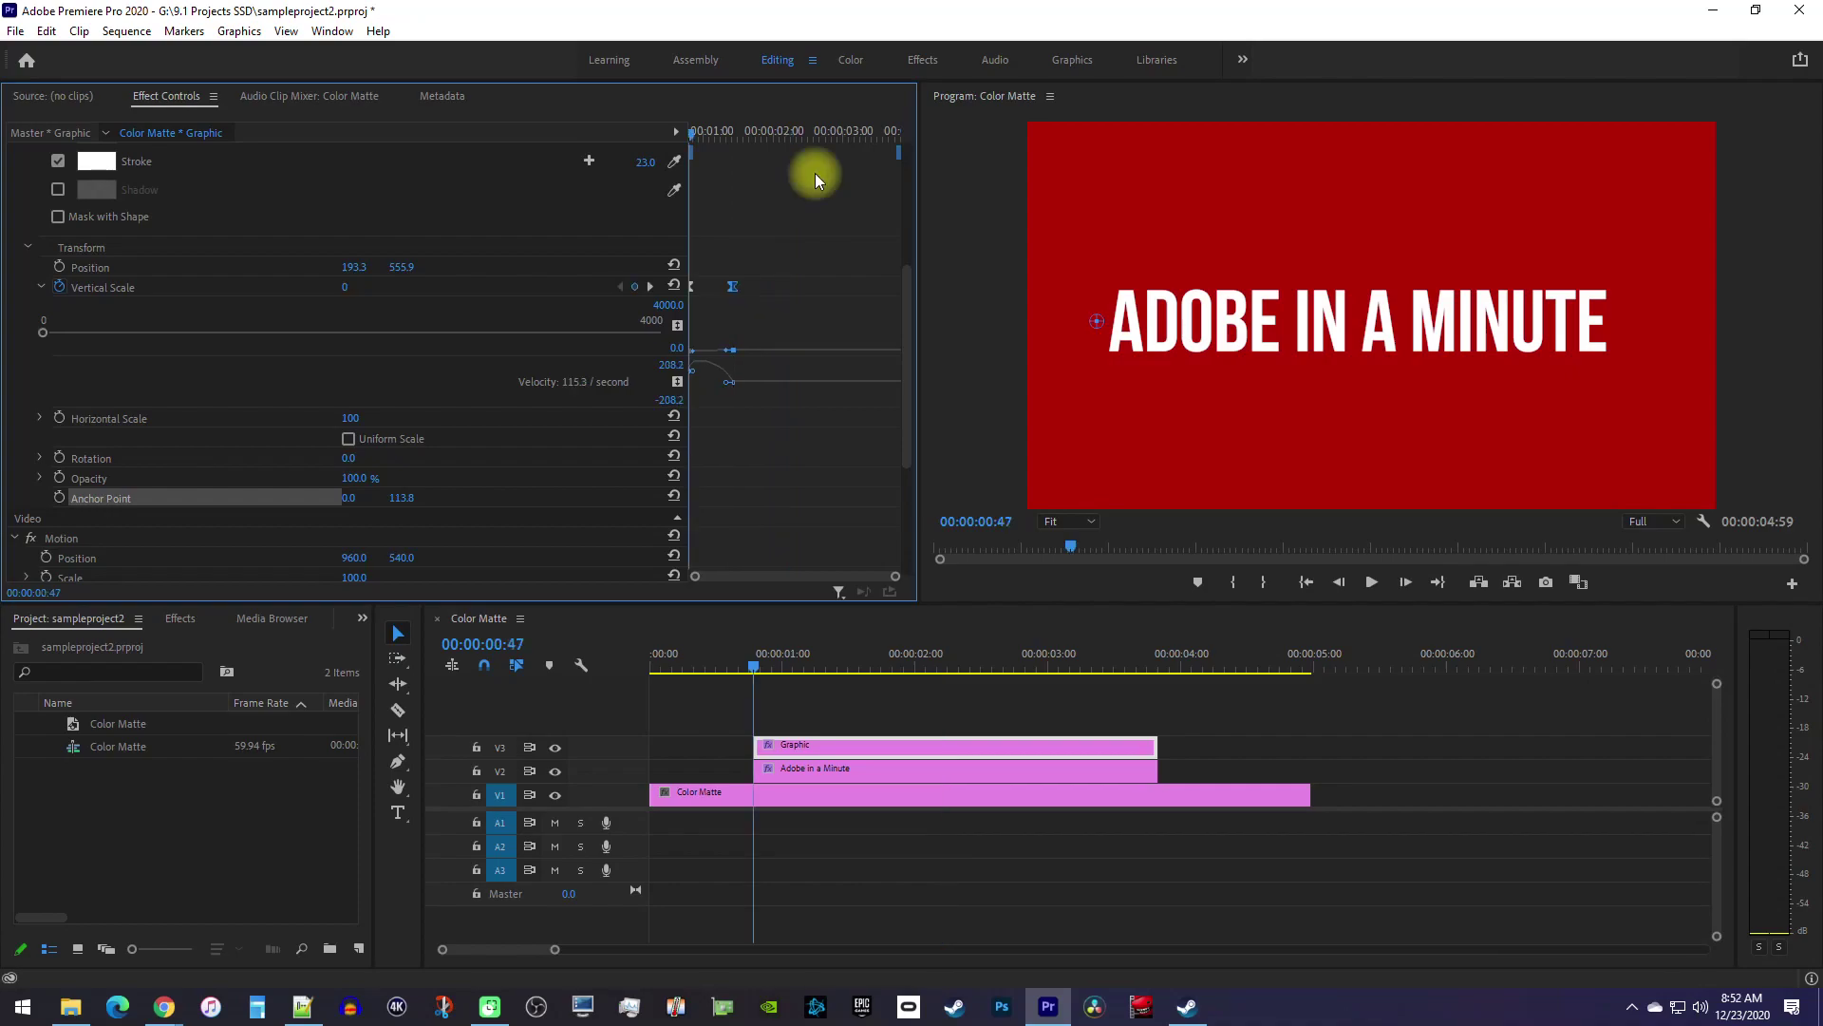
key(space)
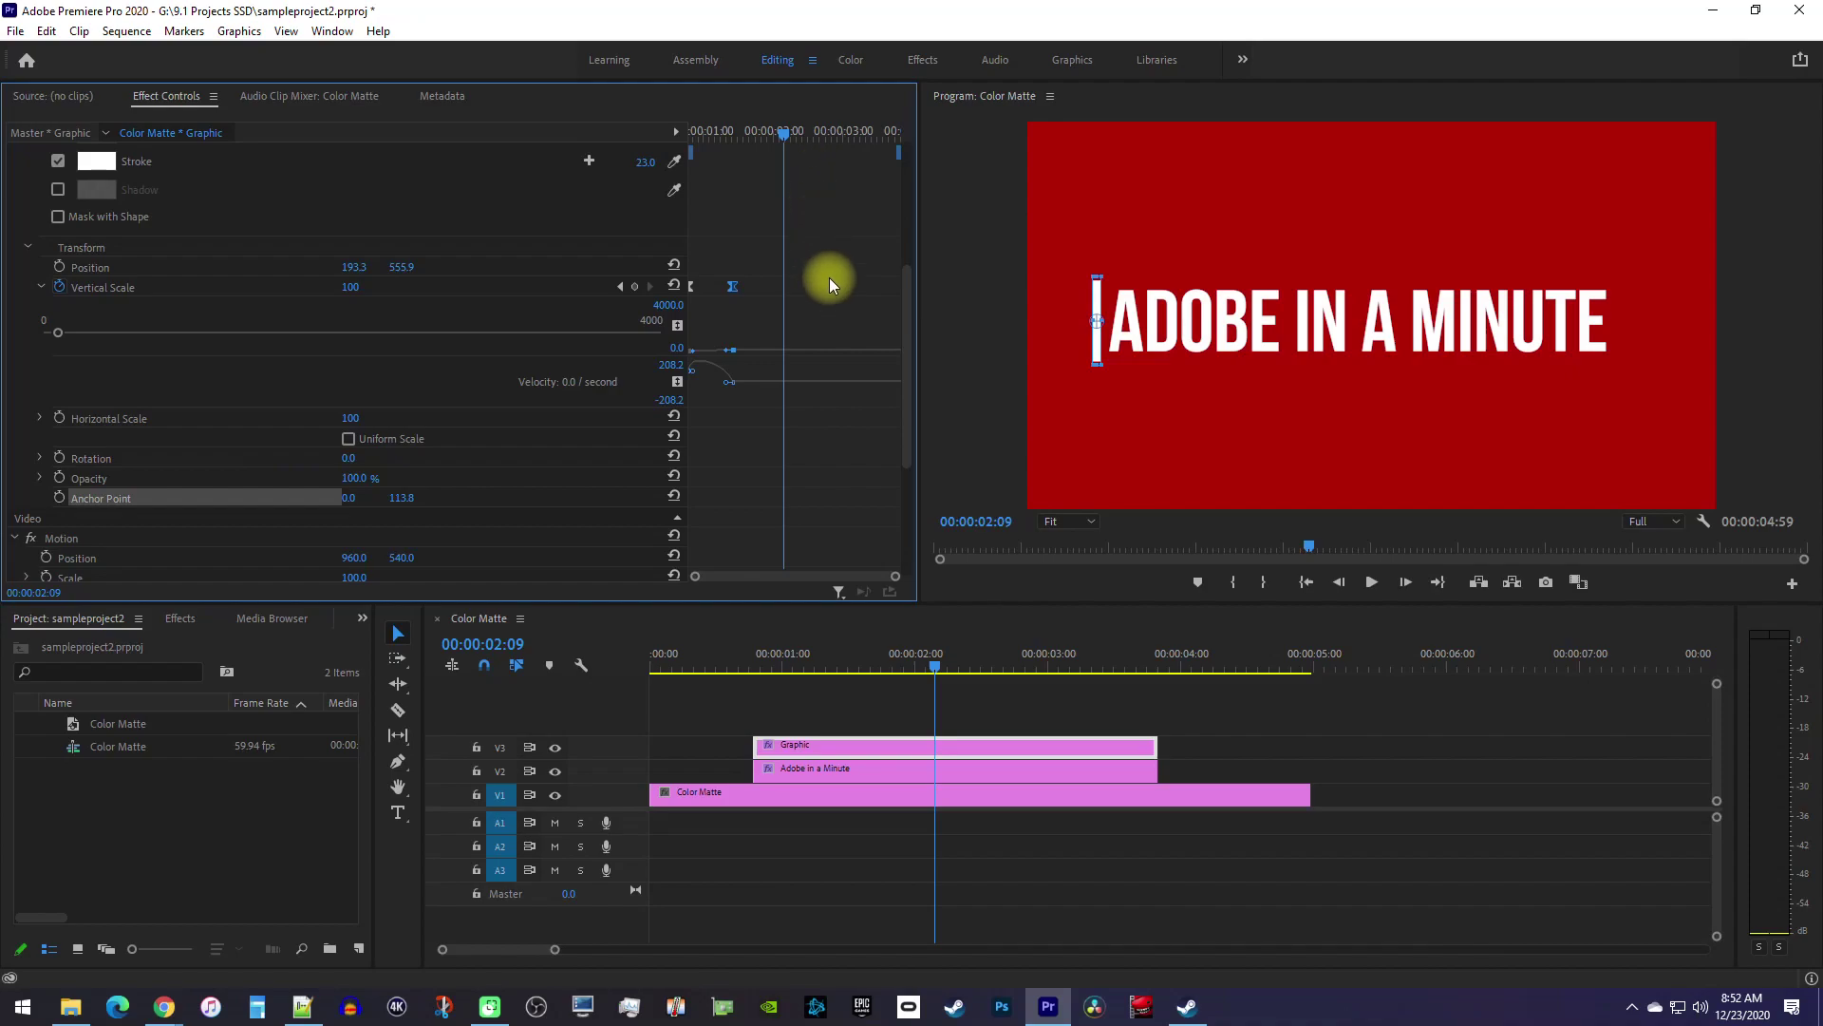
Keyframe the title's Position X at -1211.7, off-screen left
click(988, 768)
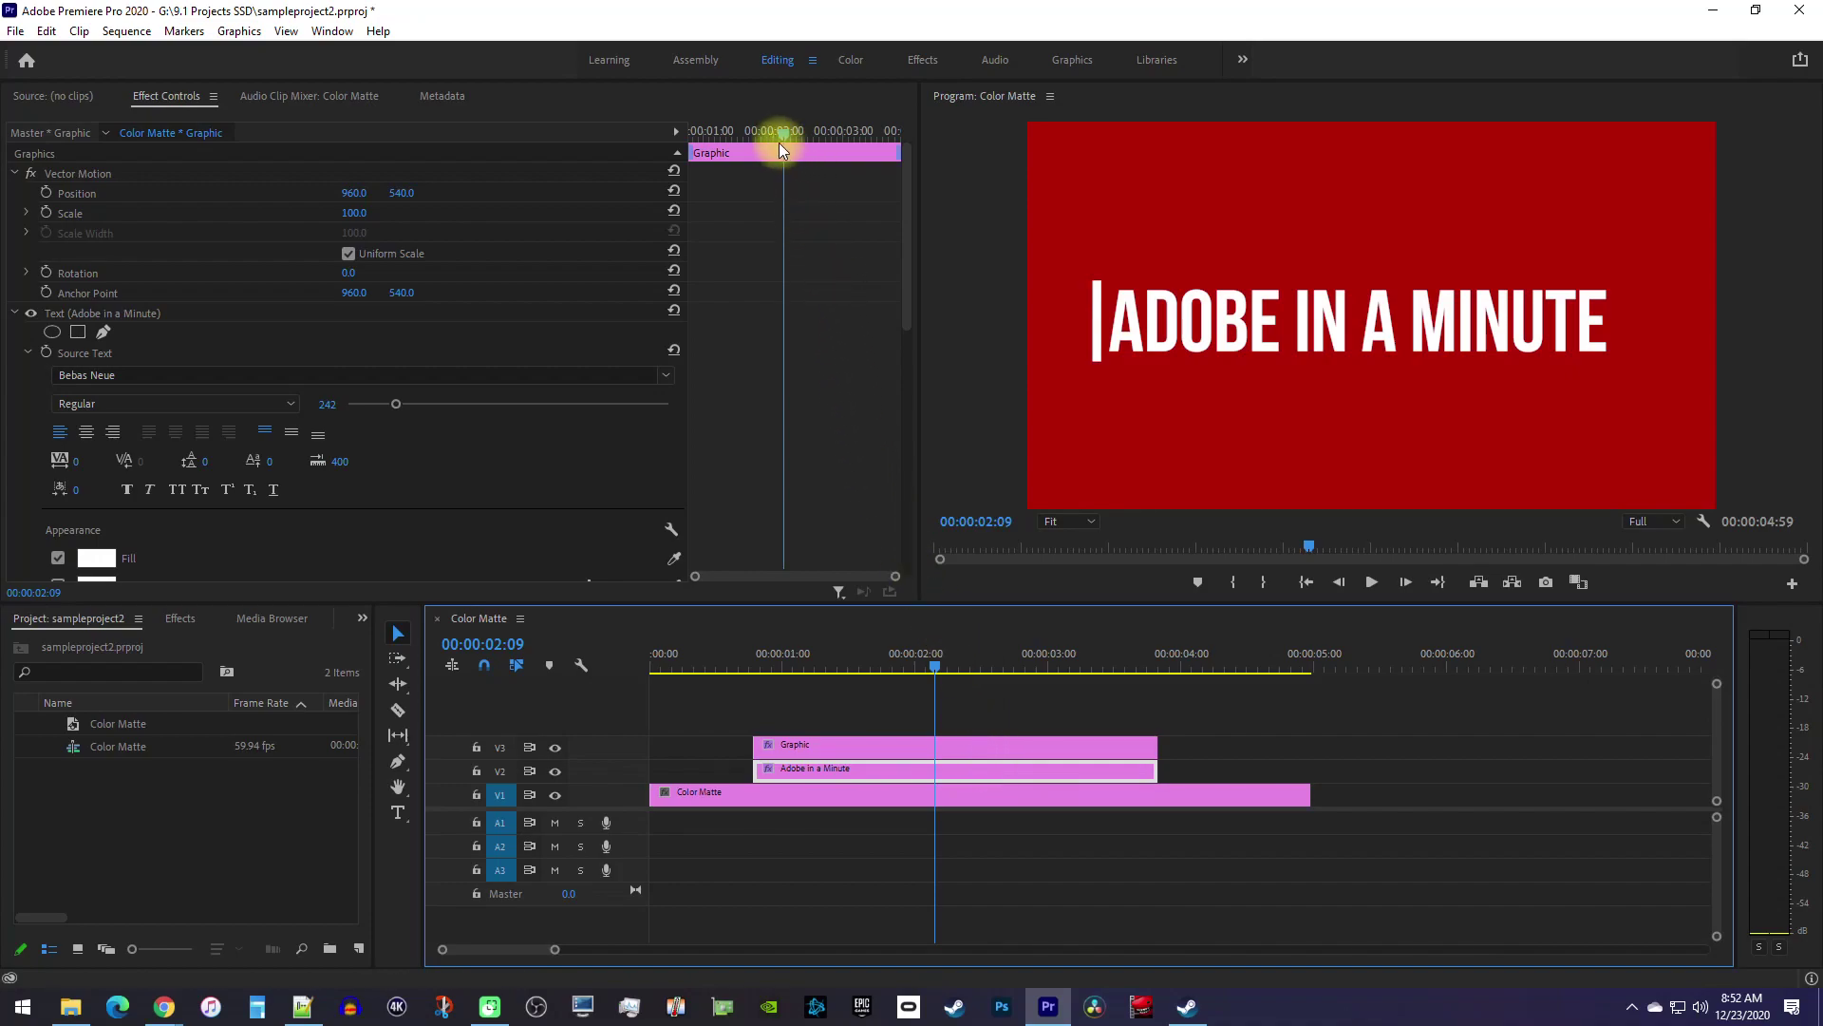
drag(781, 134, 733, 139)
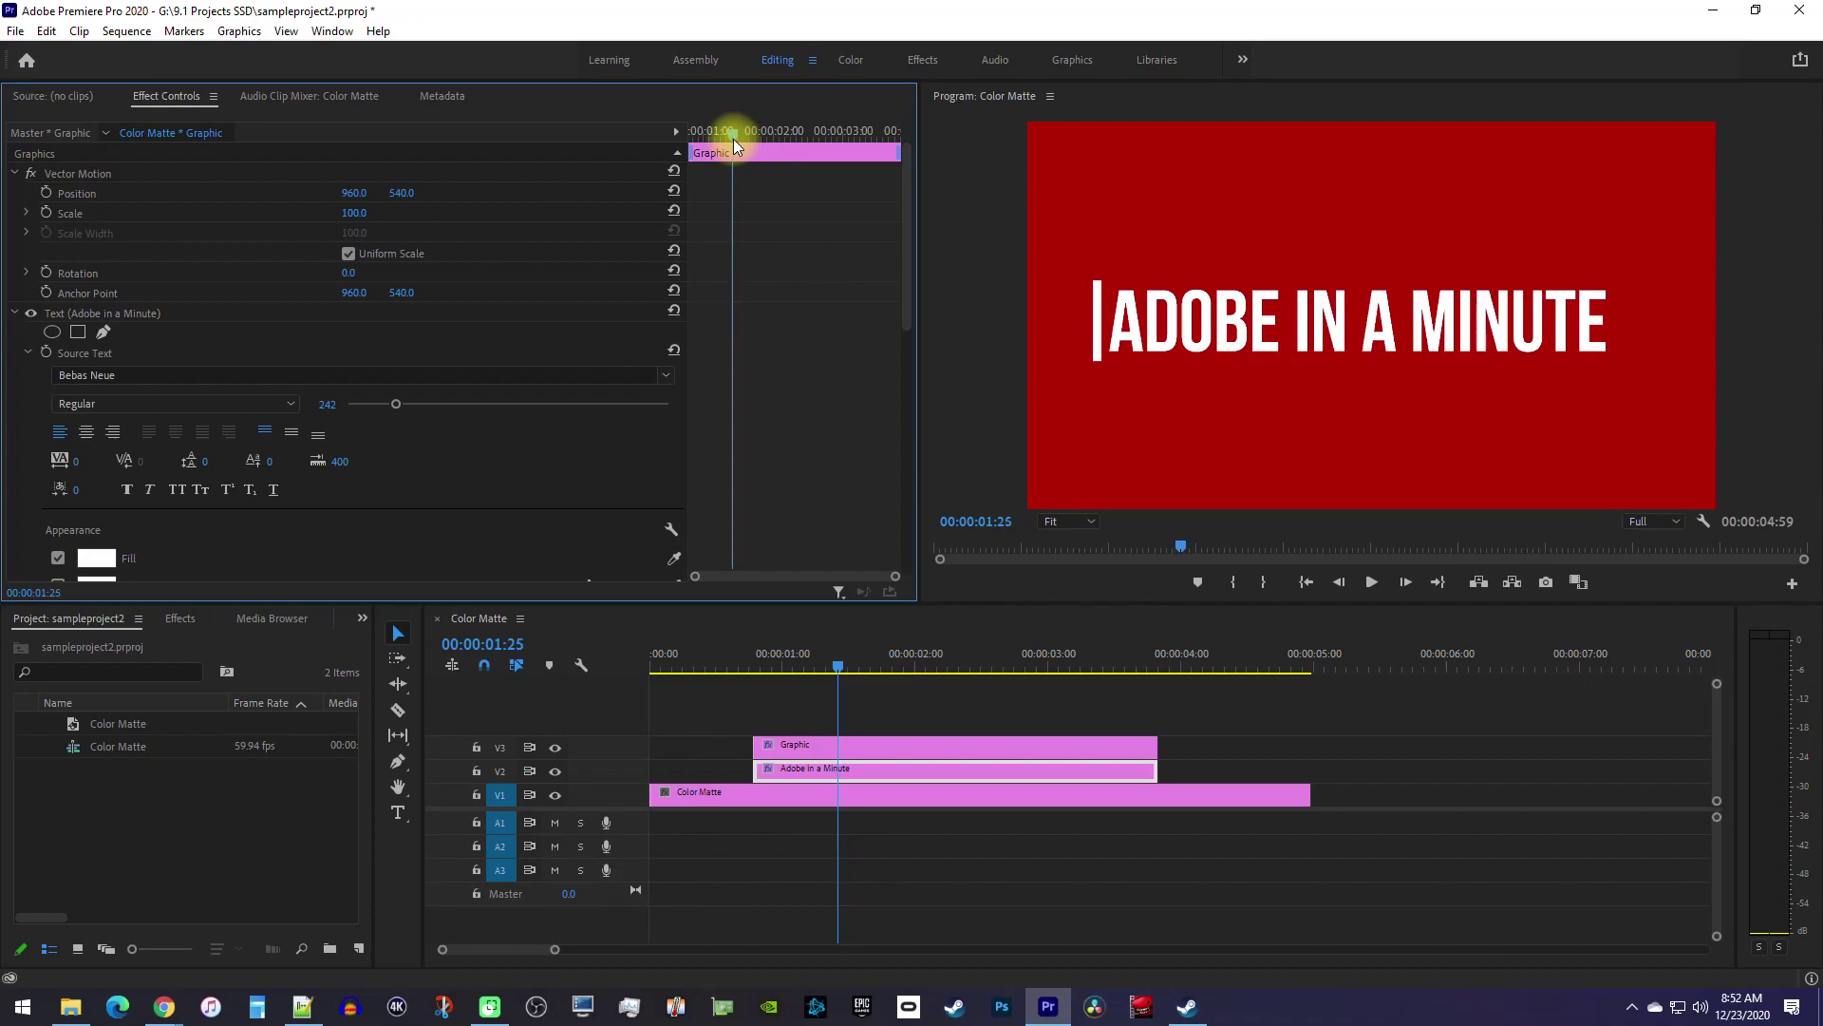
scroll(428, 430, down, 3)
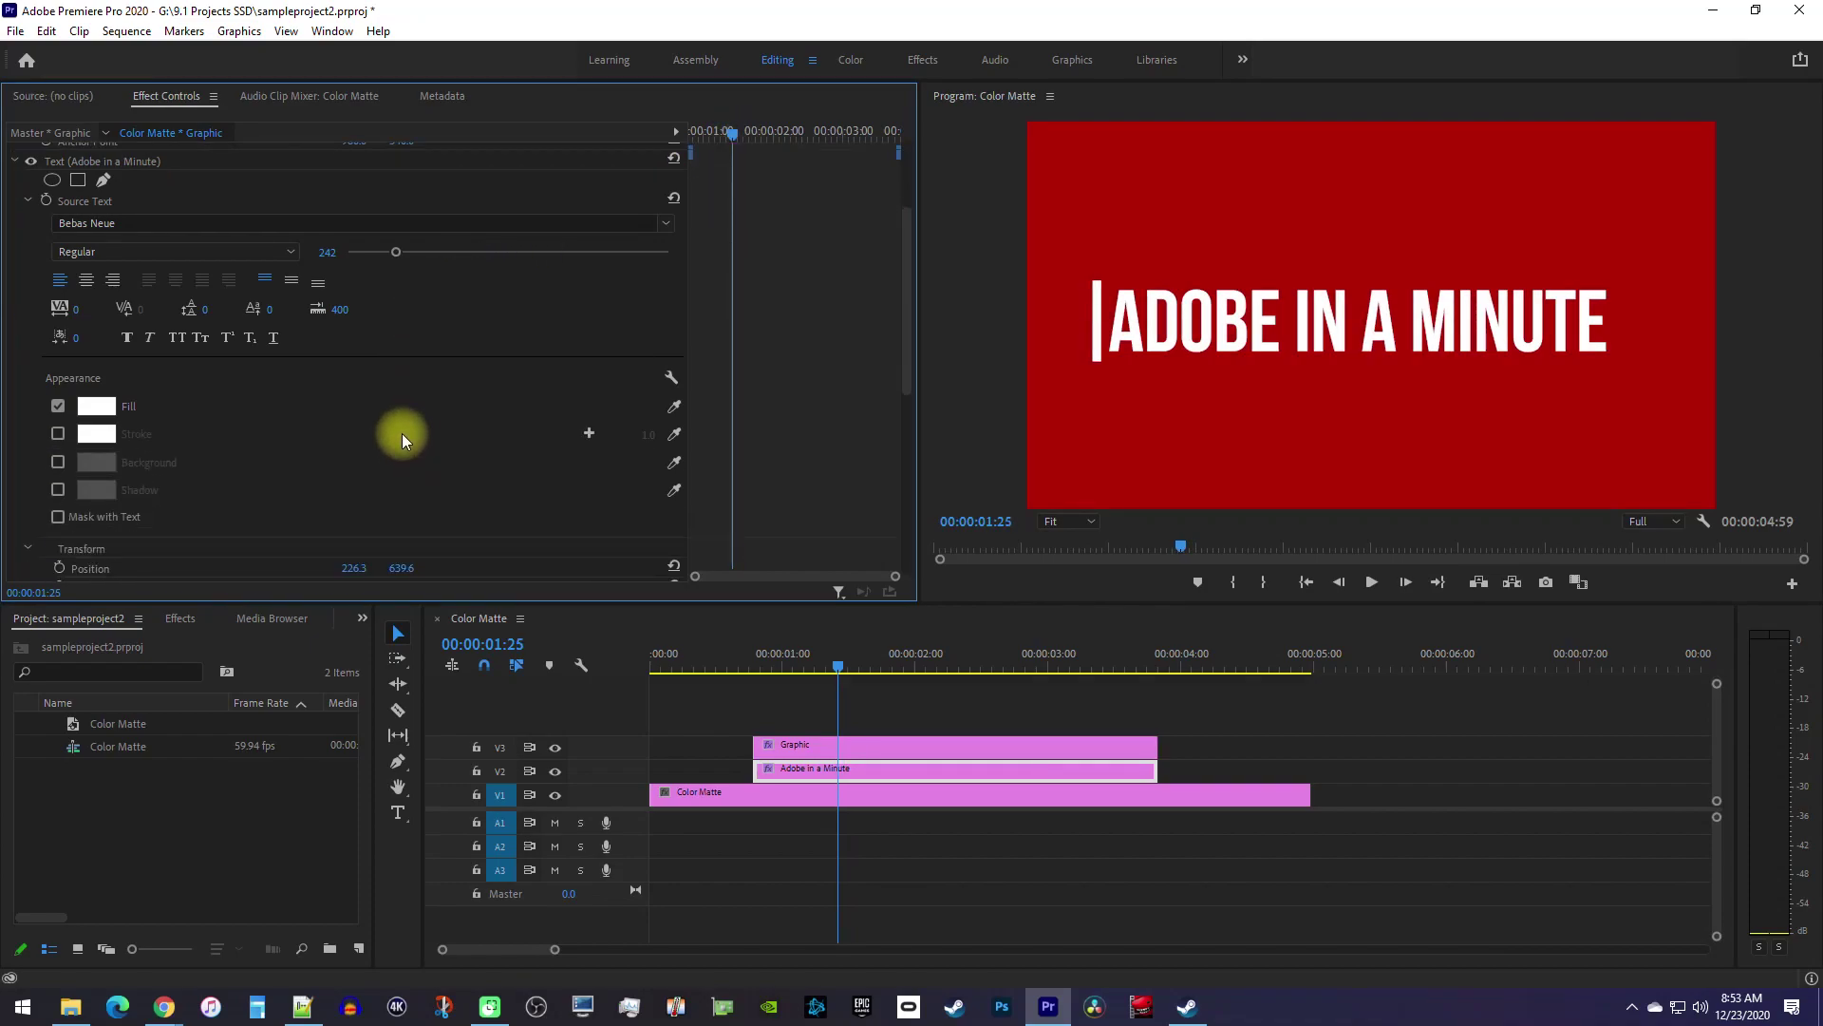
scroll(400, 385, down, 3)
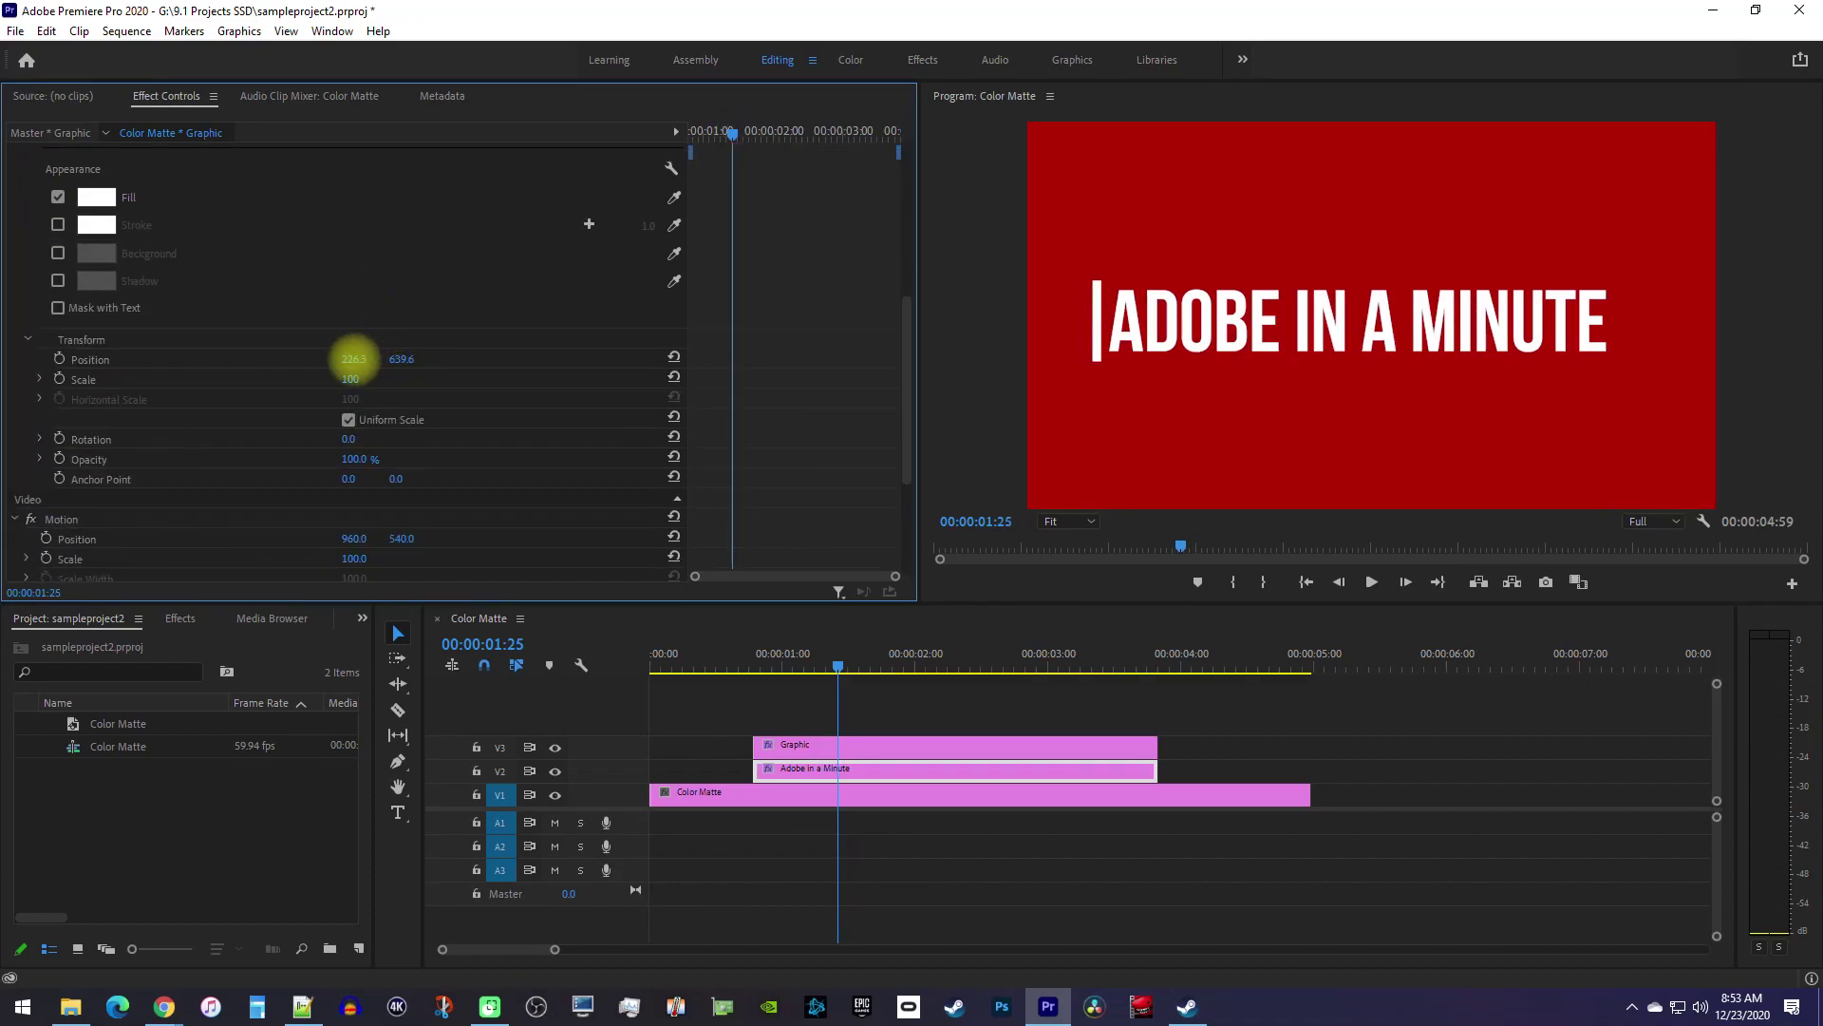
mouse_move(353, 360)
mouse_down()
mouse_move(85, 373)
mouse_move(357, 358)
mouse_up()
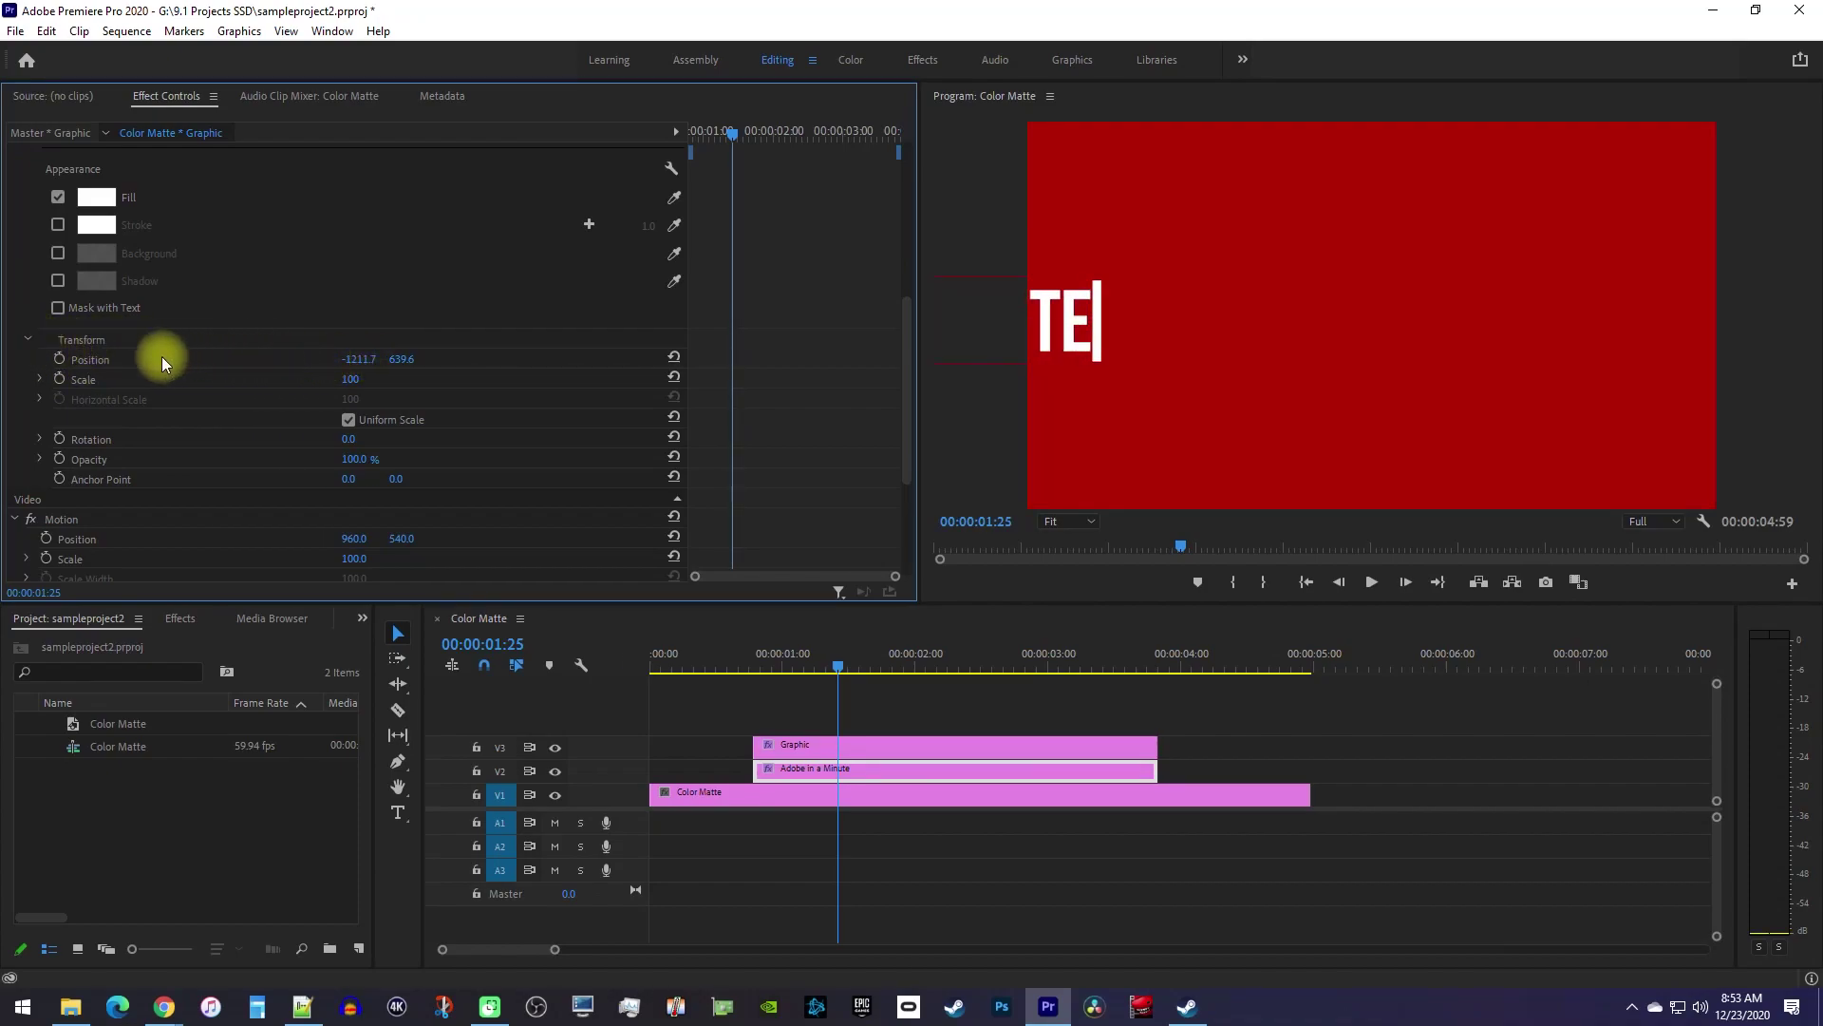
click(59, 361)
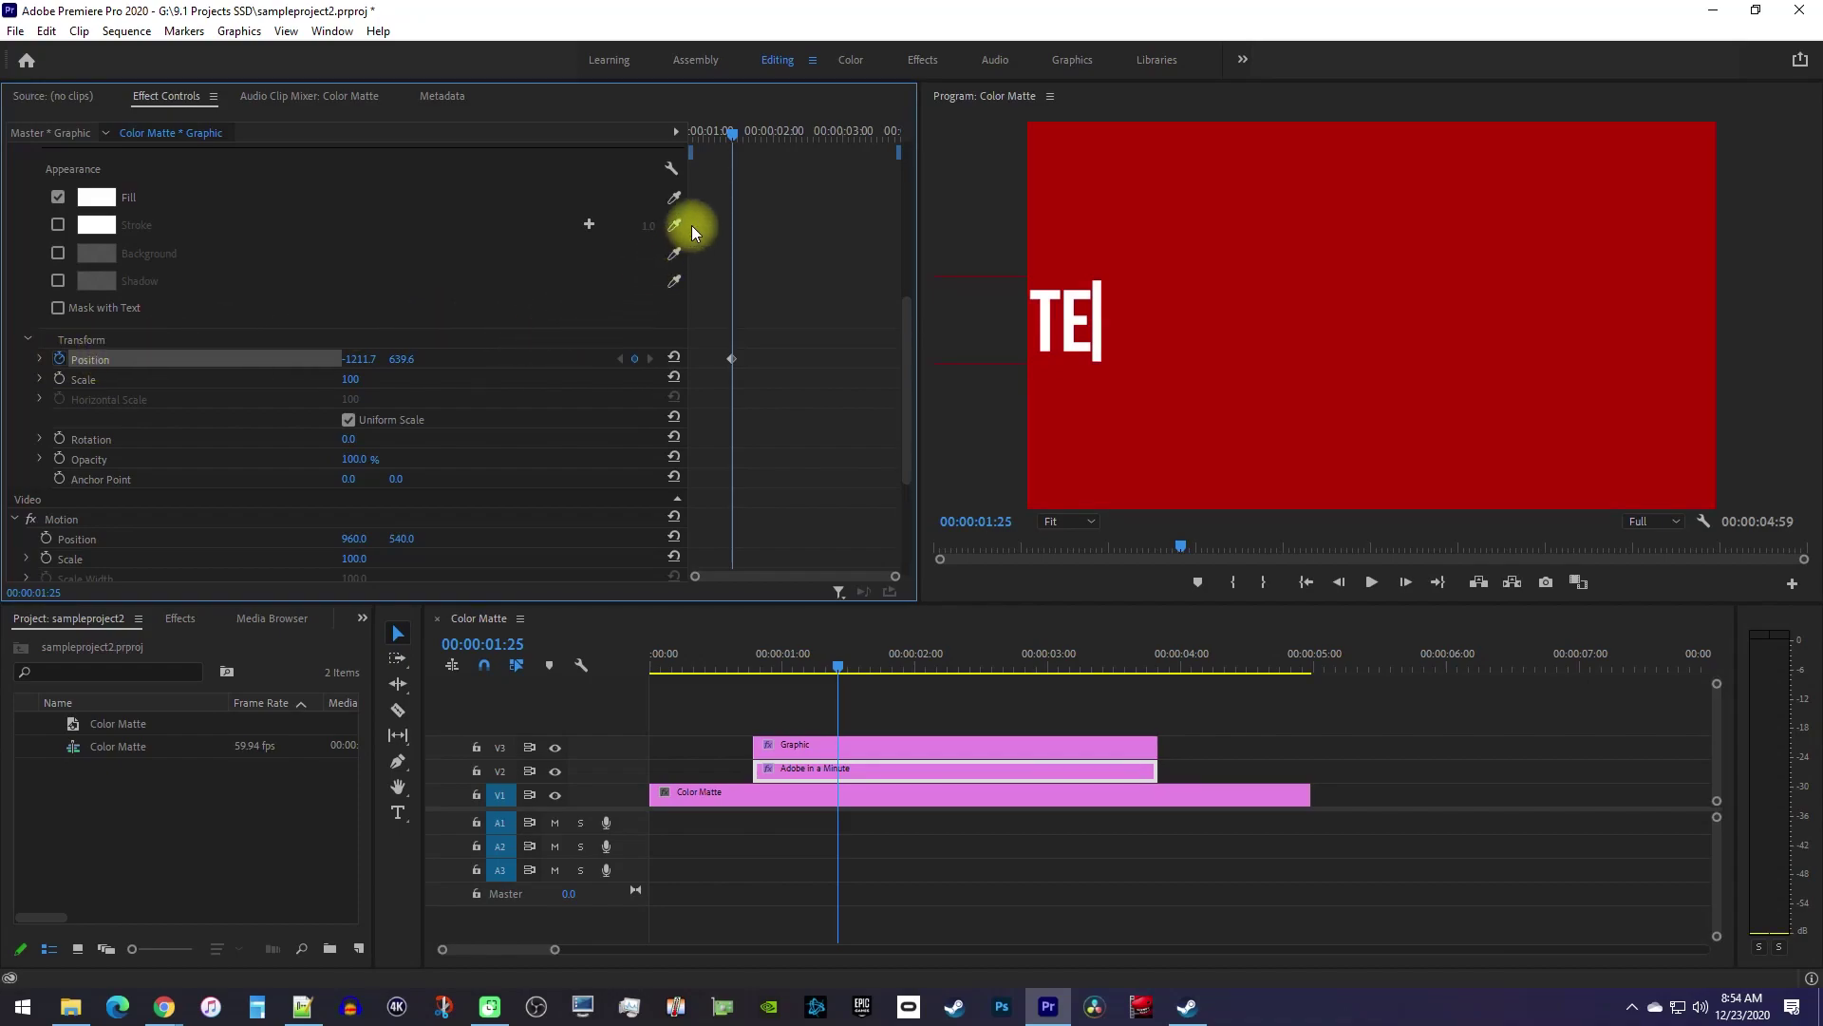
At 2:45 set the title's Position X to 239.3 and preview the slide
drag(733, 132, 827, 152)
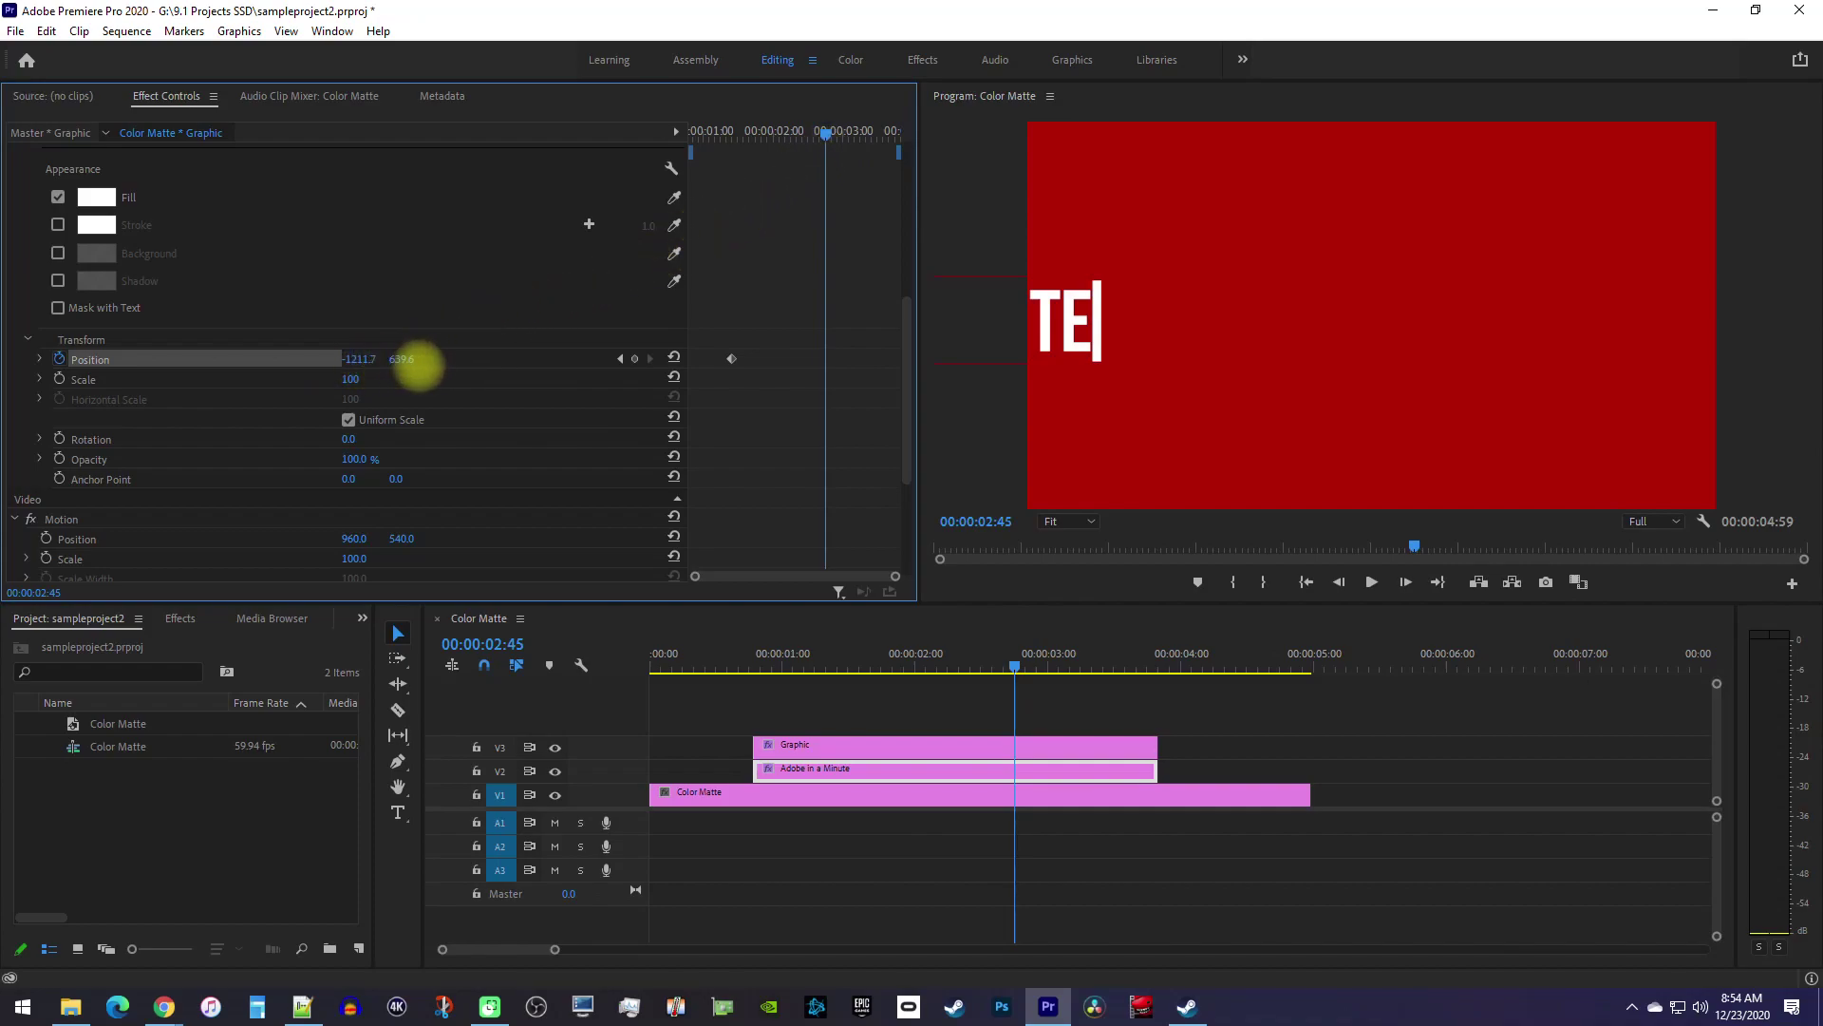
mouse_move(360, 359)
mouse_down()
mouse_move(777, 417)
mouse_move(392, 360)
mouse_move(466, 371)
mouse_up()
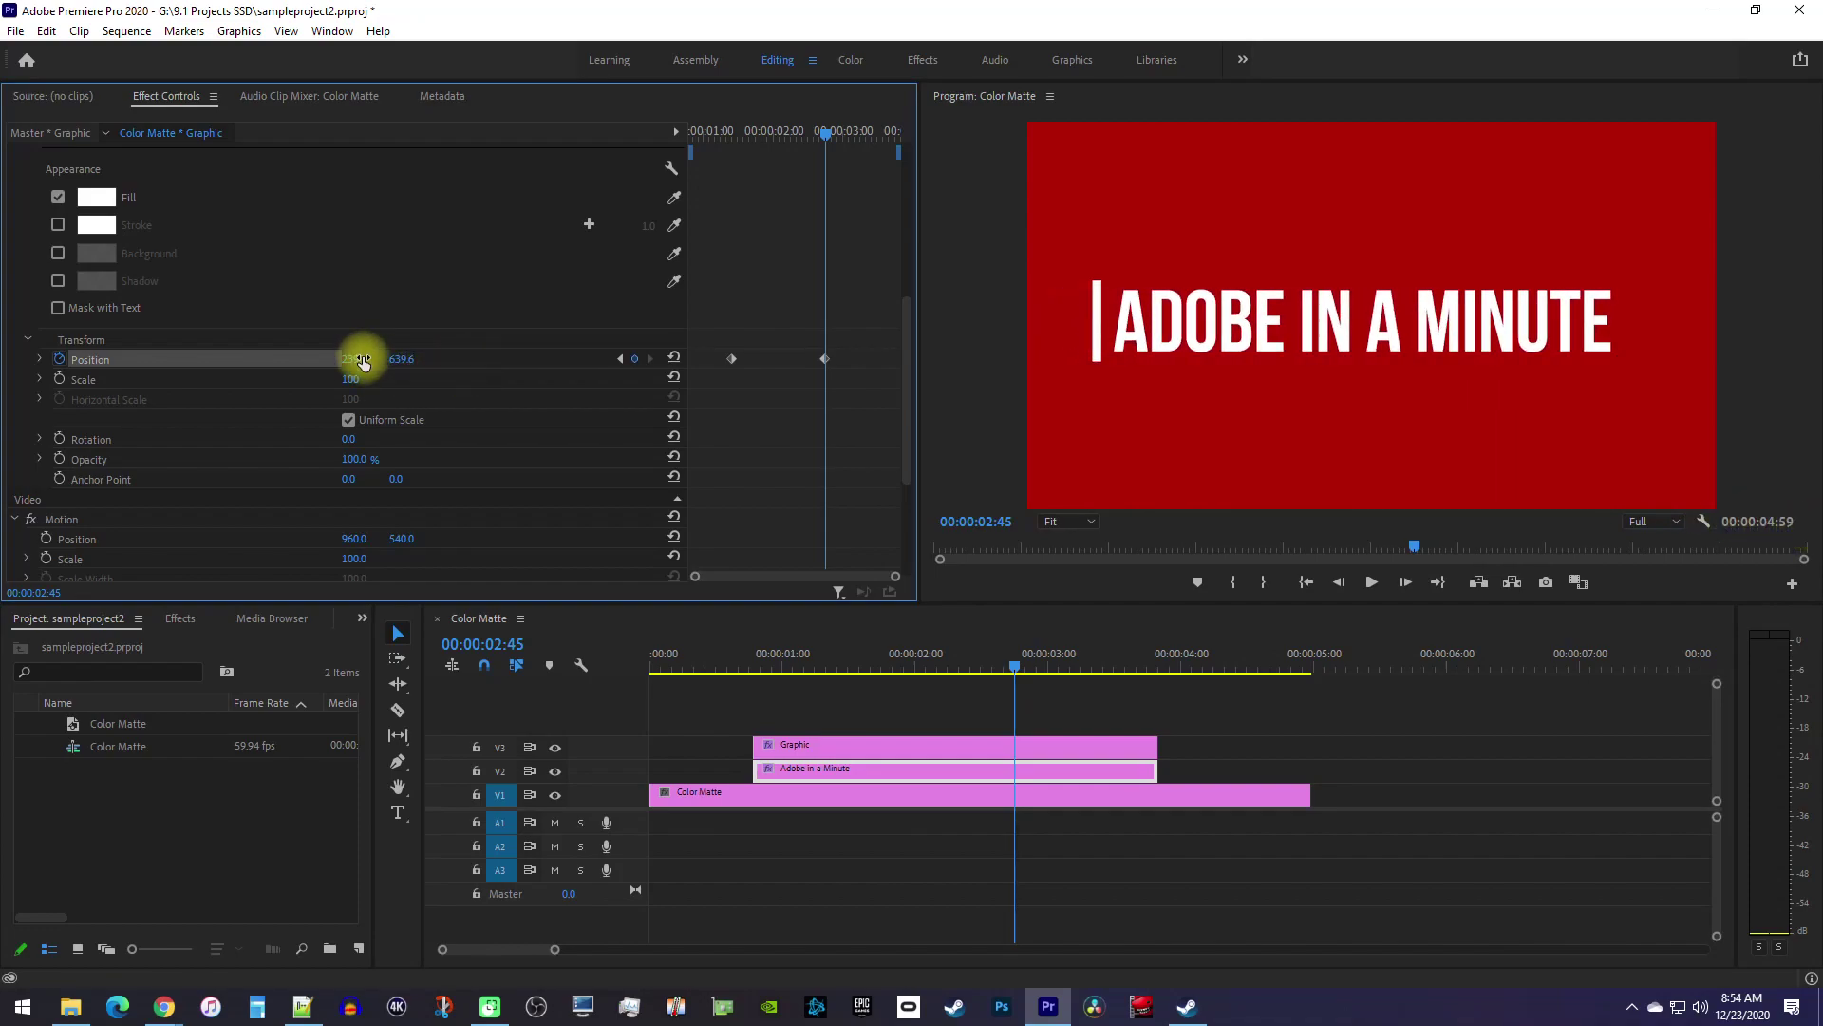
key(Home)
key(space)
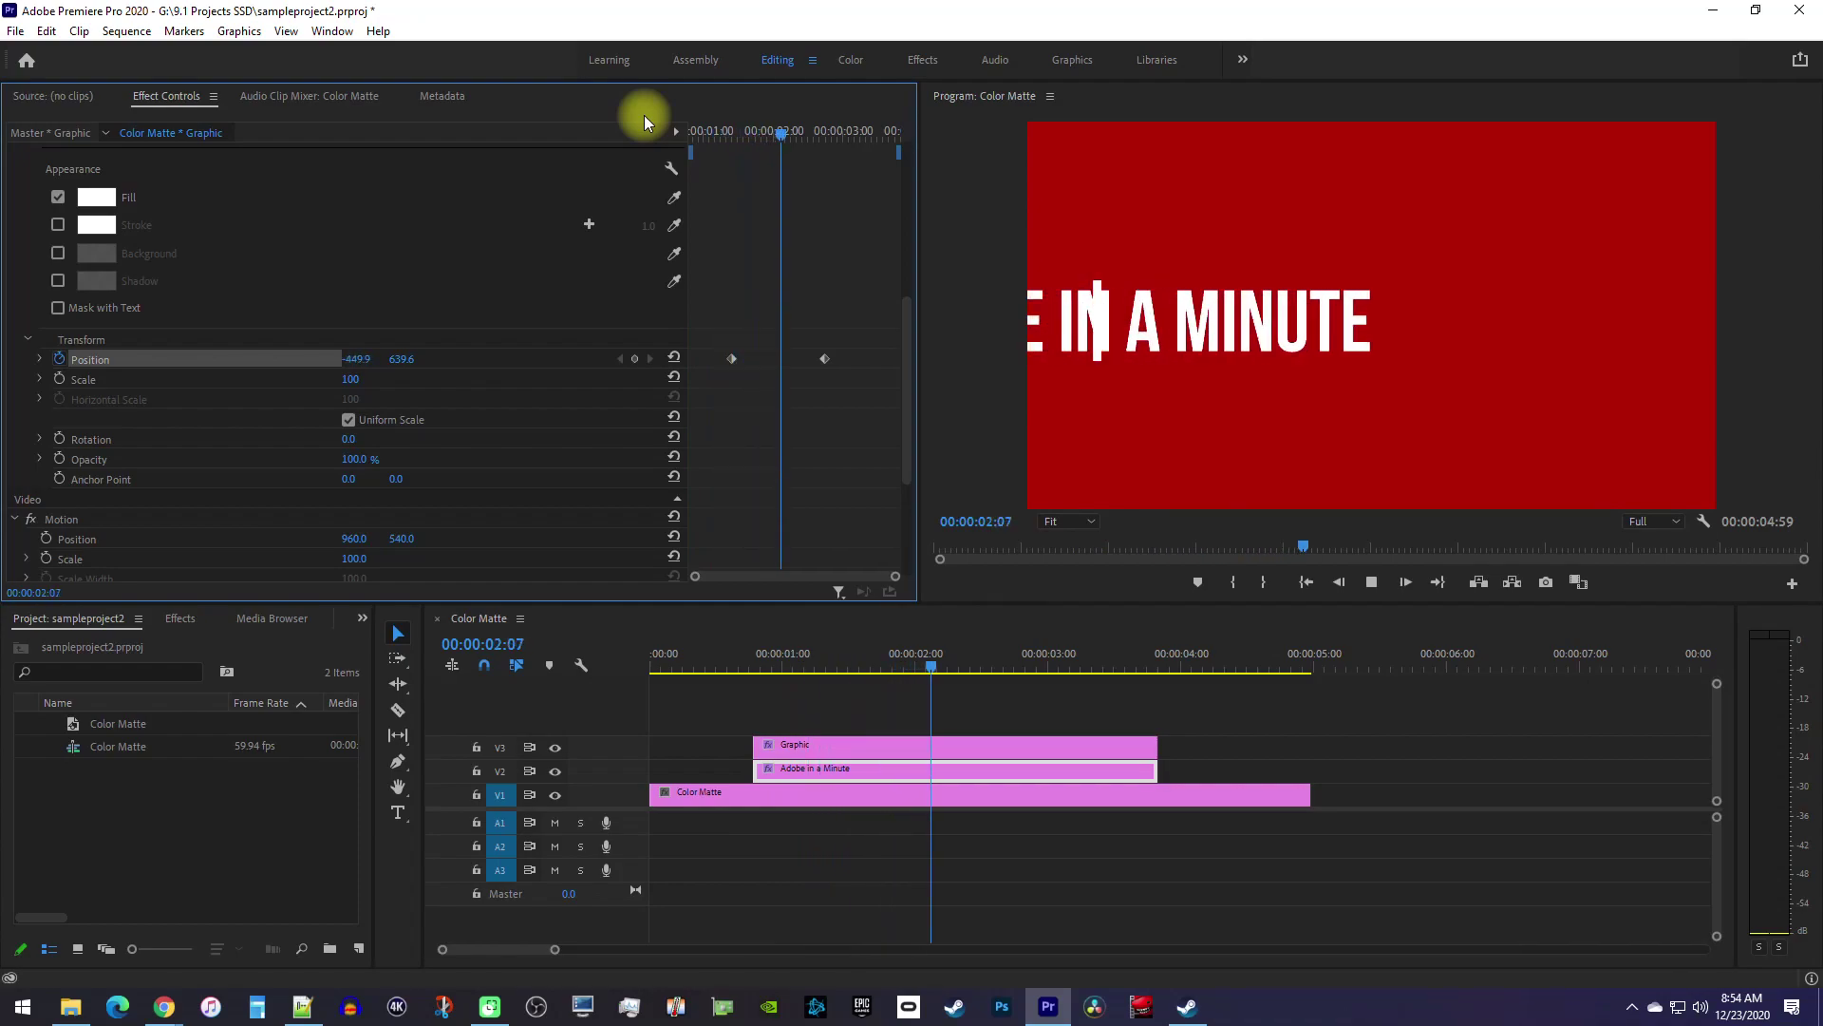
key(space)
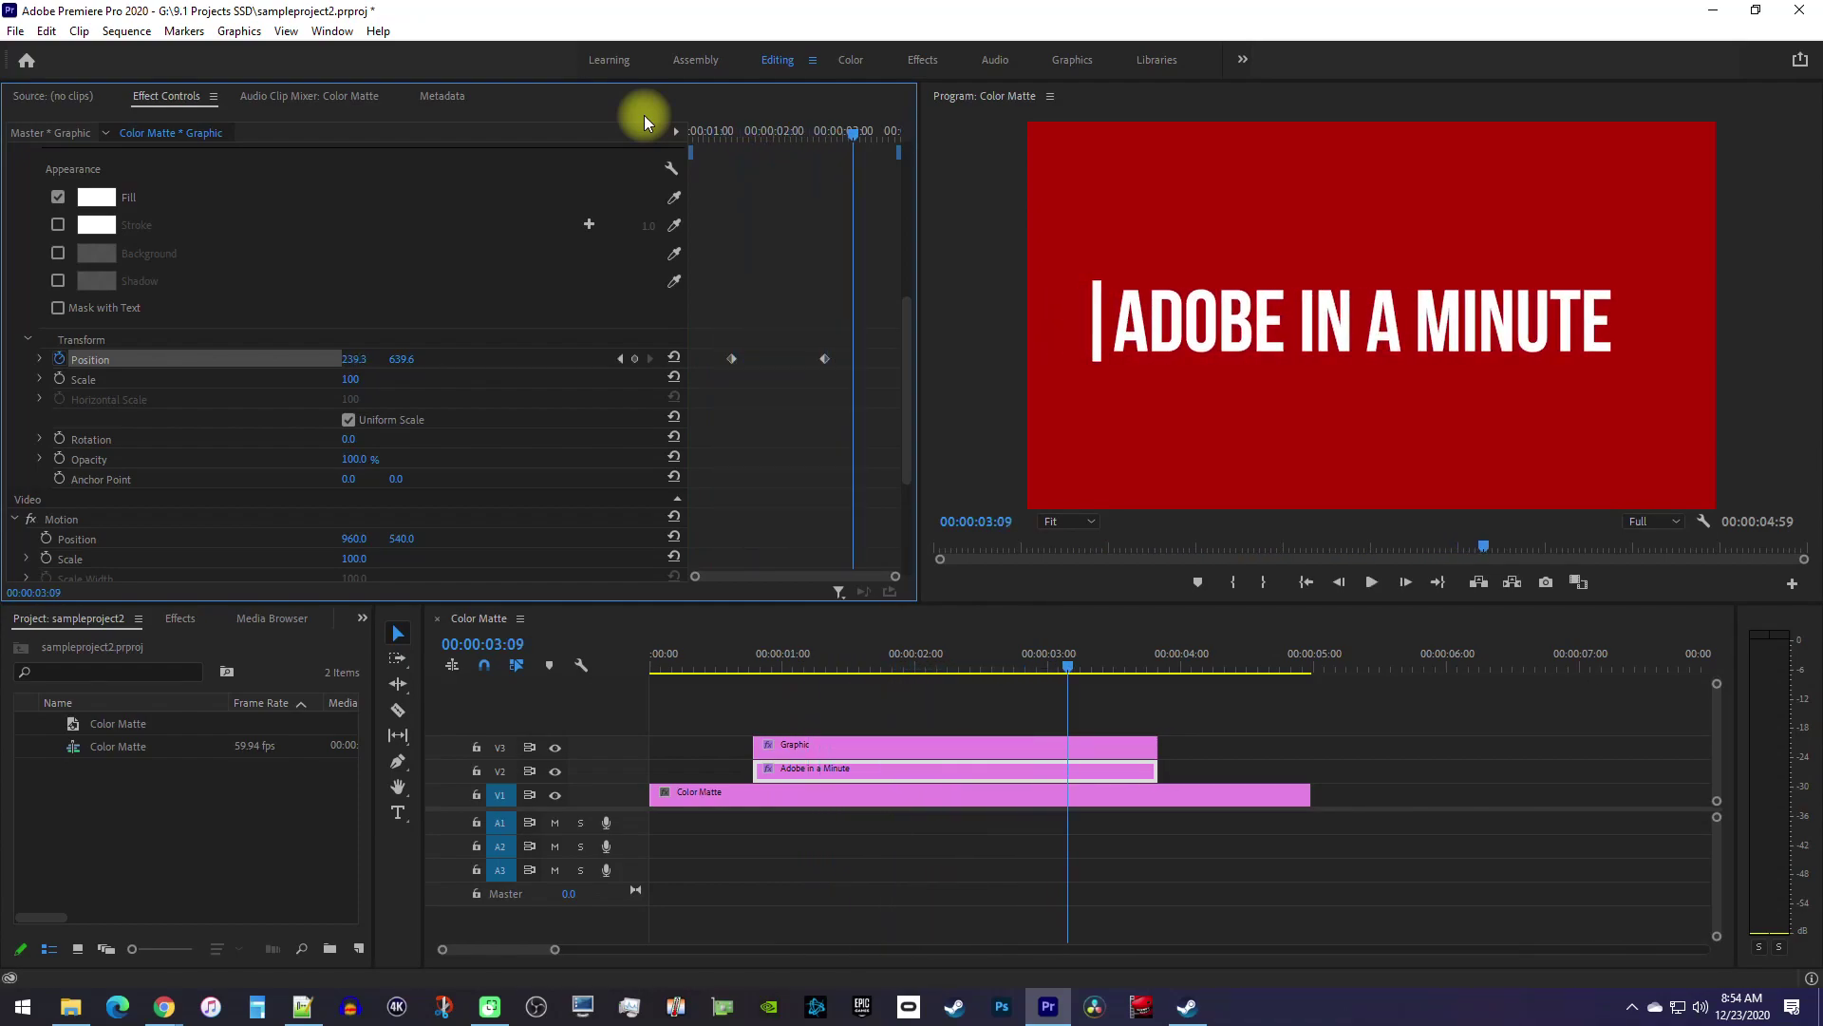
Apply the Crop effect to the ADOBE IN A MINUTE text clip
click(166, 621)
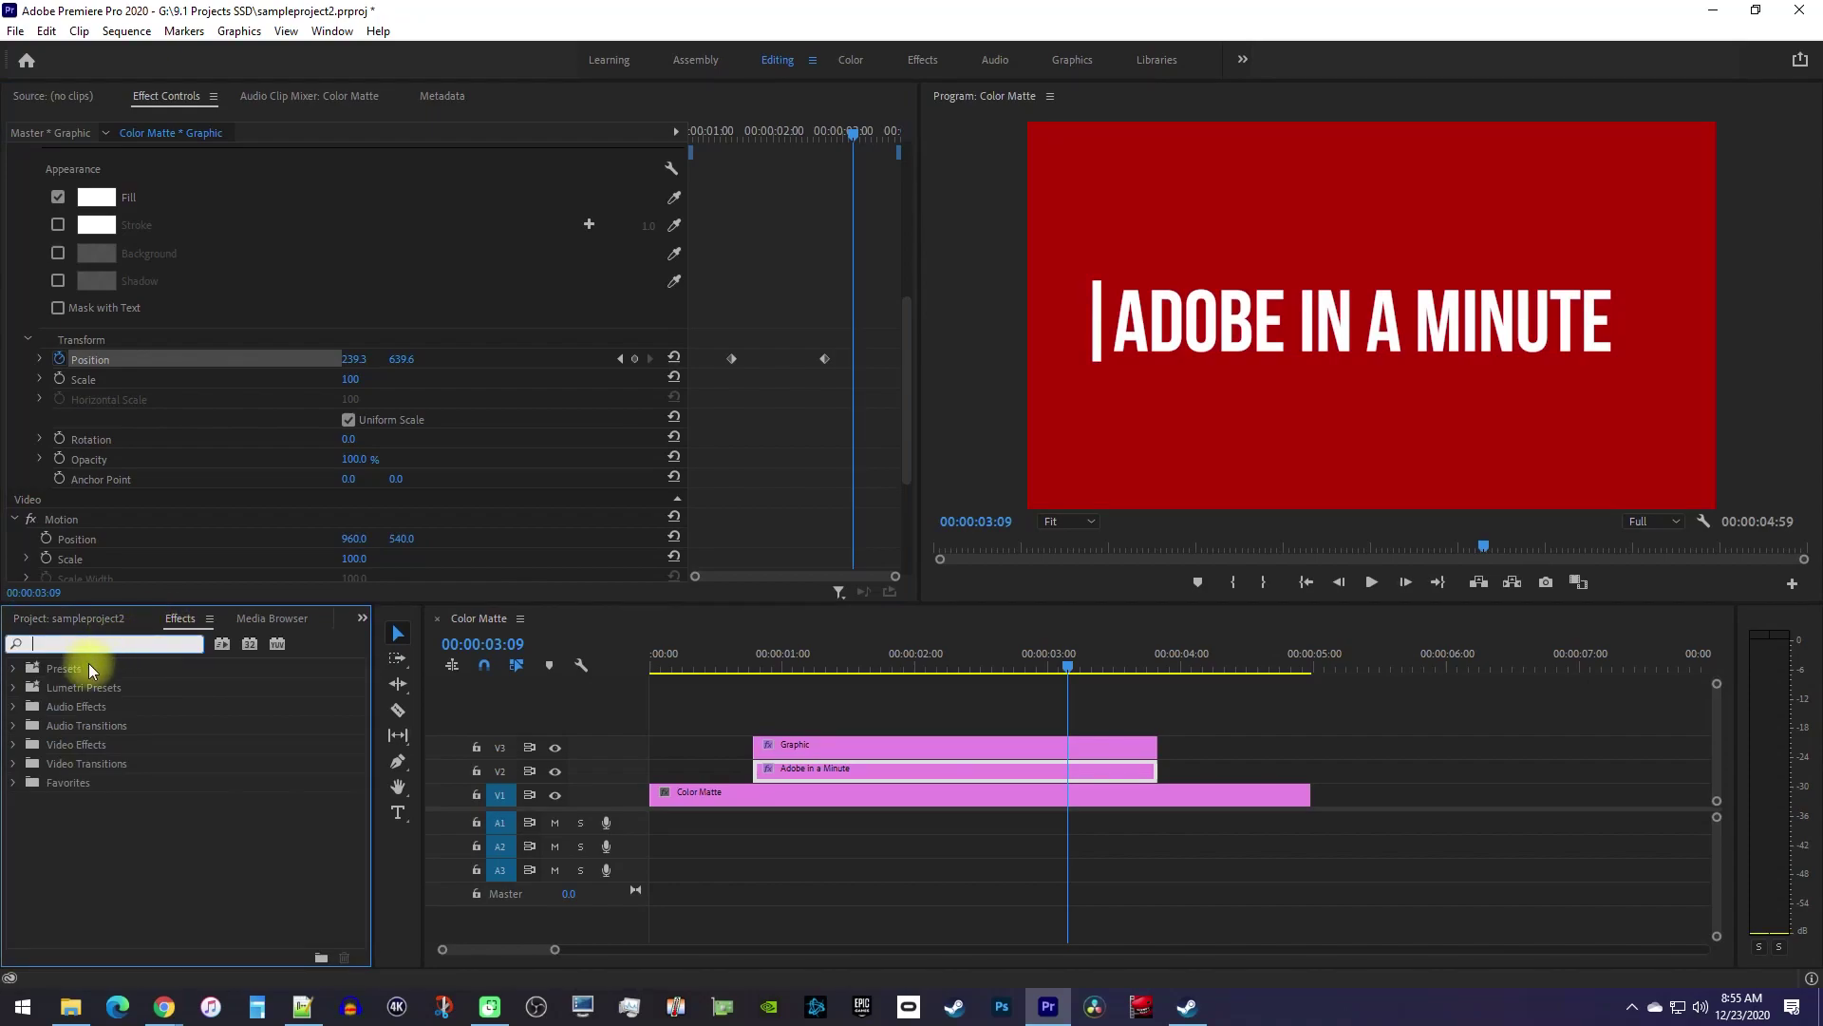
text(crop)
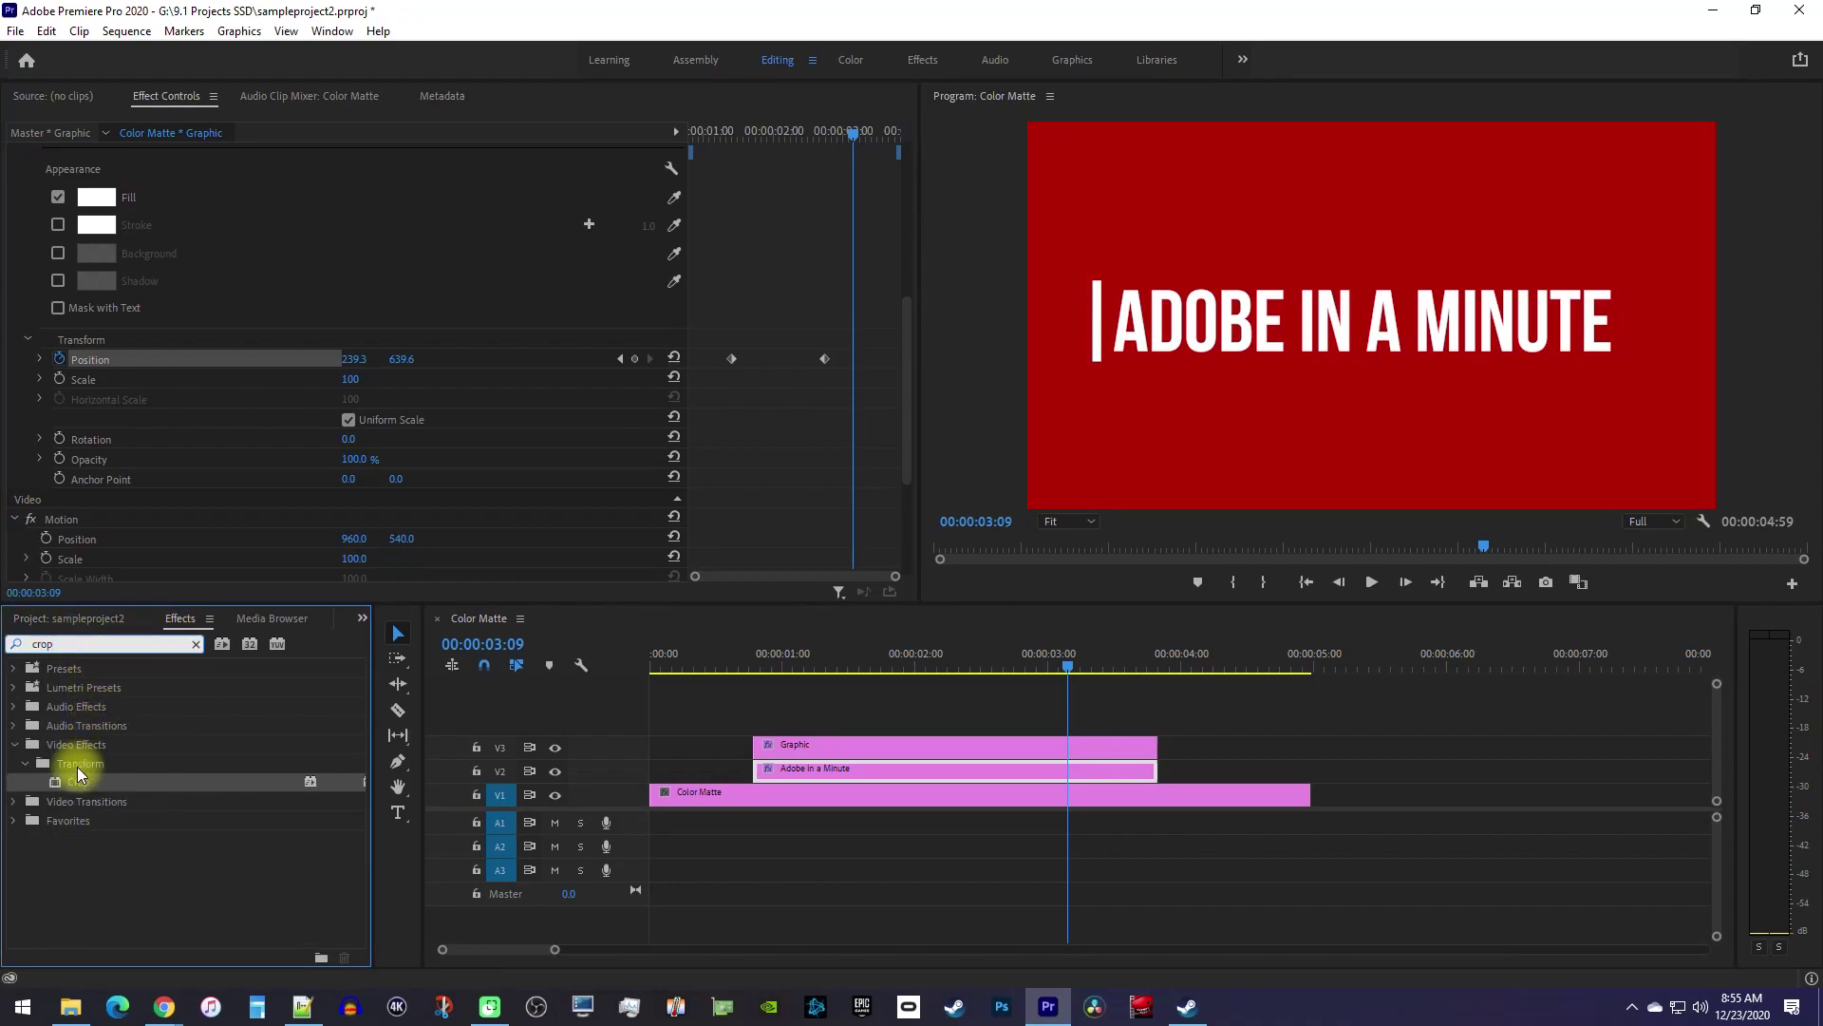
drag(76, 781, 814, 773)
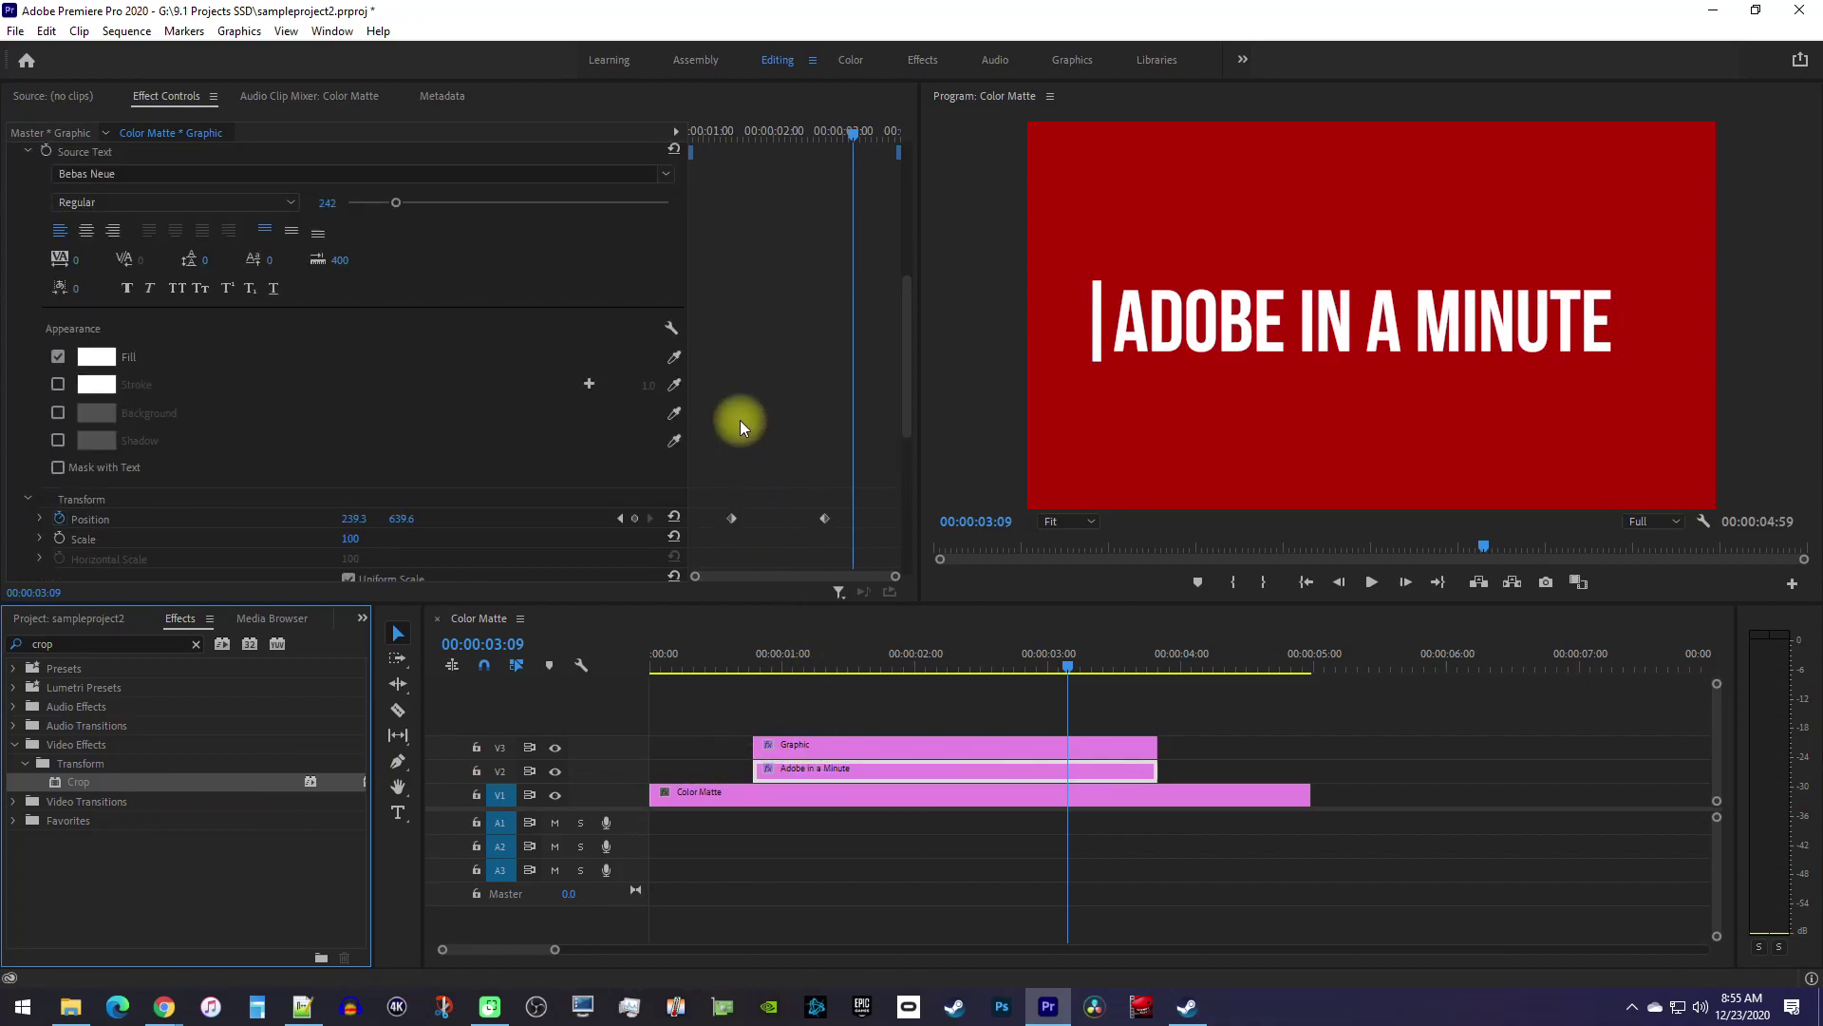
scroll(727, 418, up, 4)
scroll(731, 418, up, 1)
drag(854, 150, 736, 146)
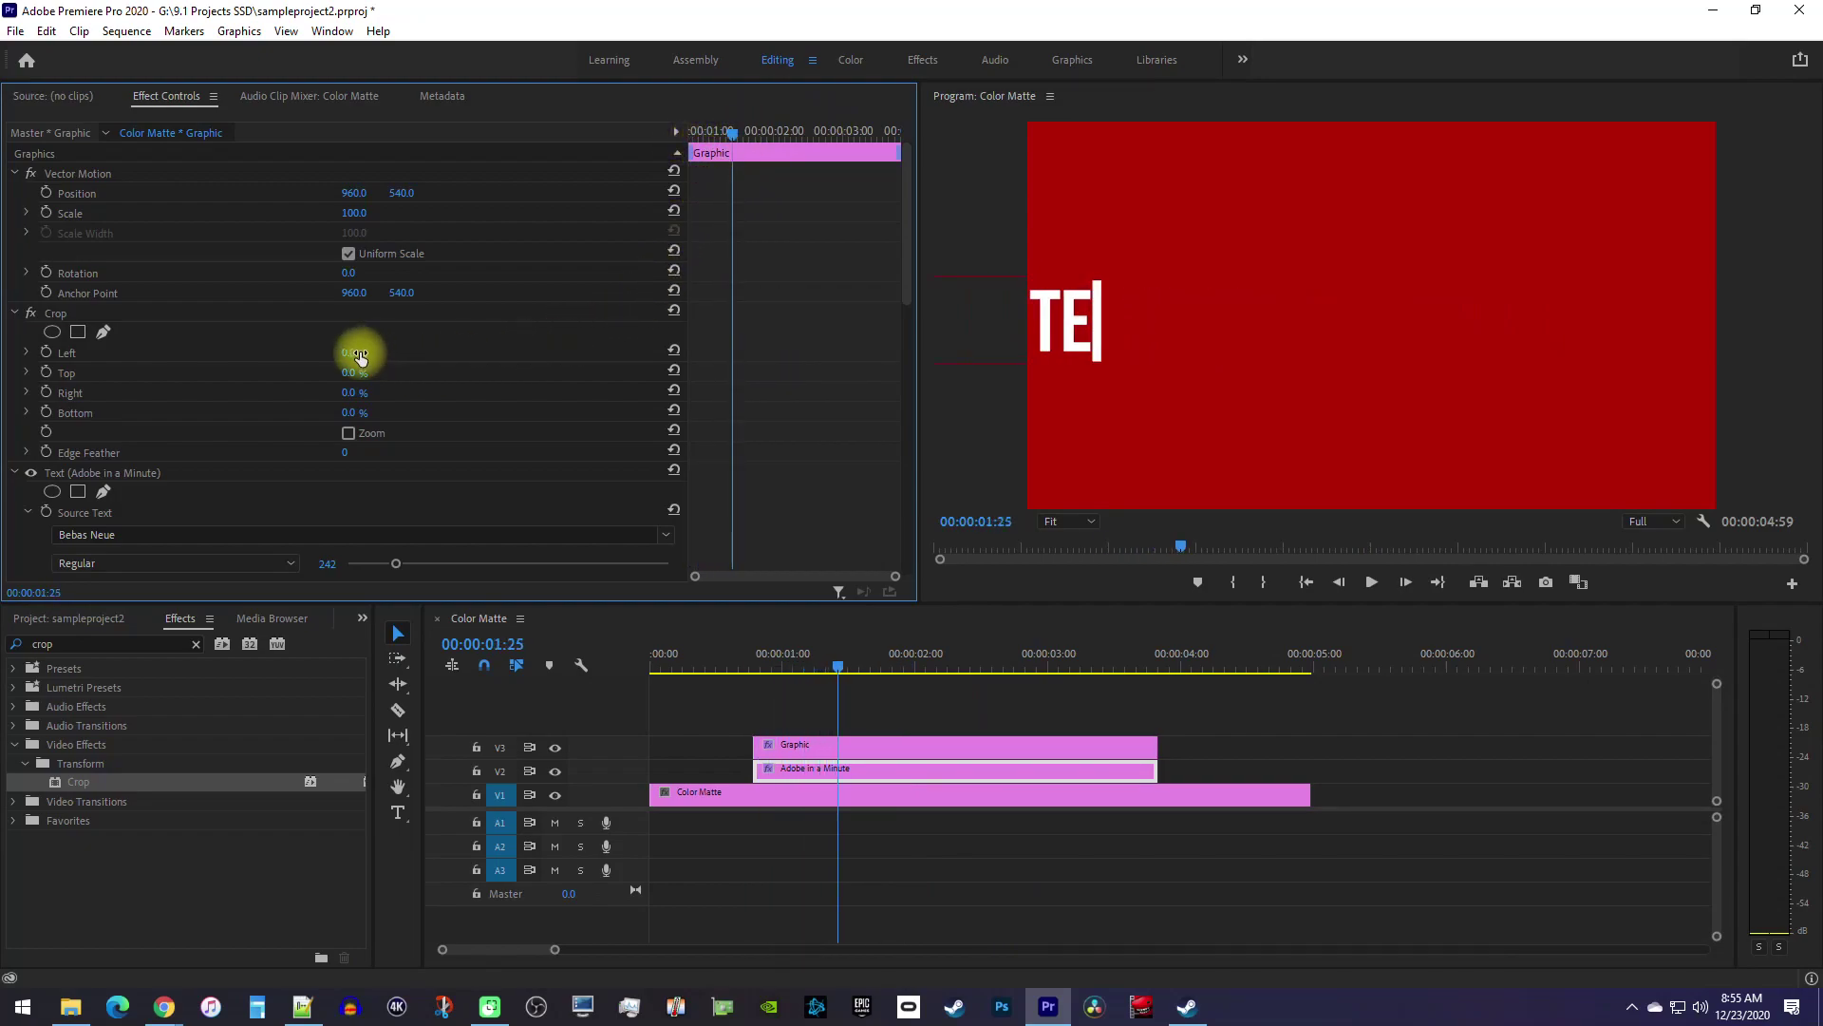
Set Crop Left to 10% and preview the reveal from behind the line
drag(436, 362, 514, 387)
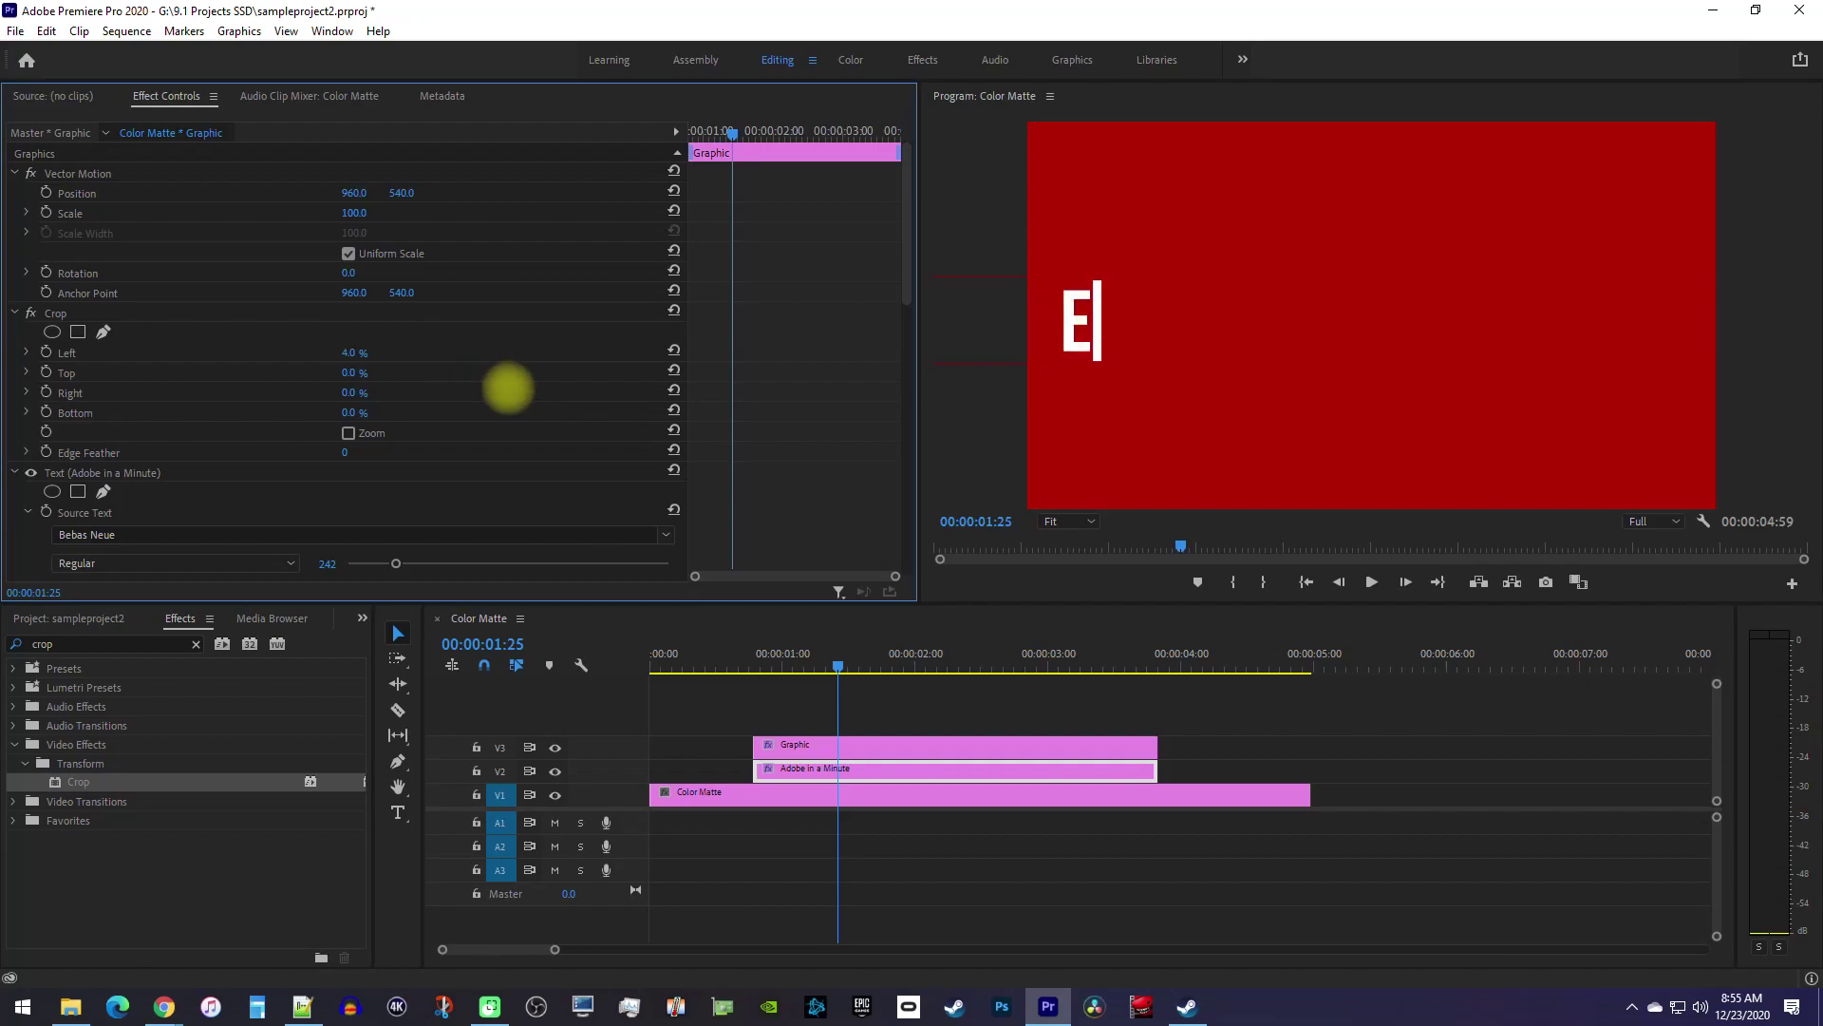
click(369, 354)
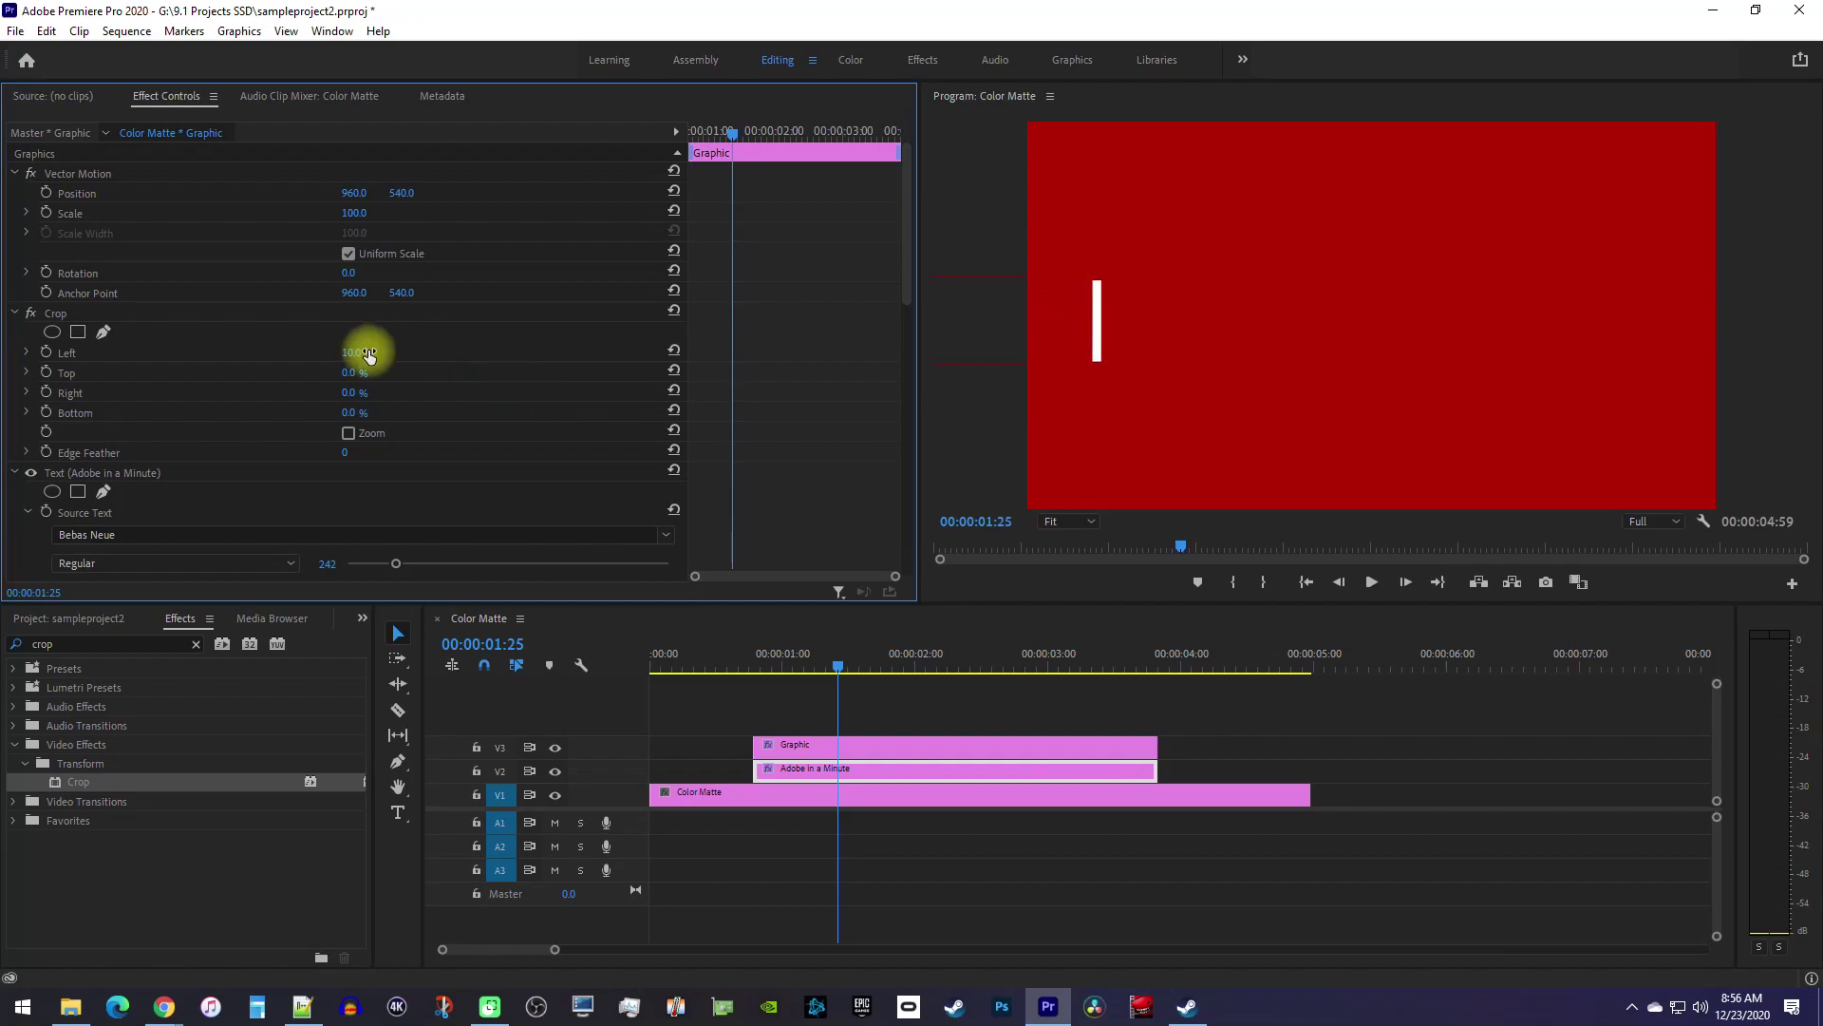
click(619, 129)
key(space)
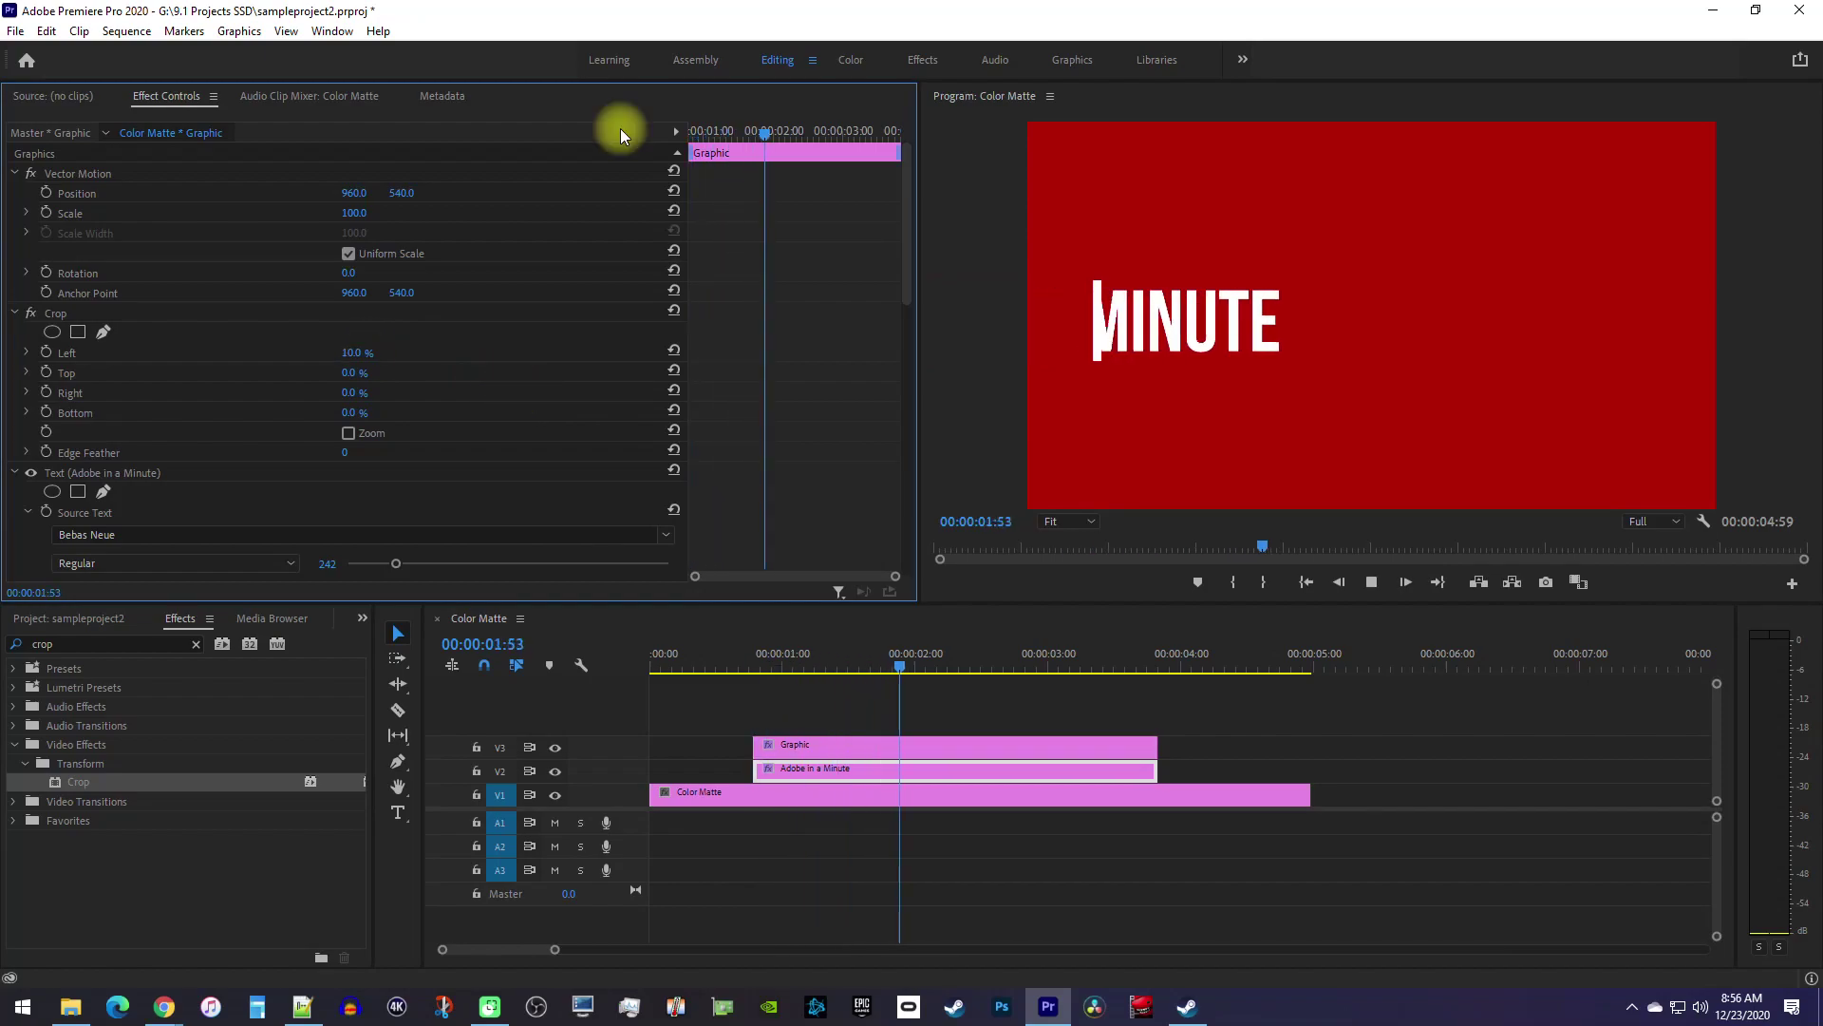
key(space)
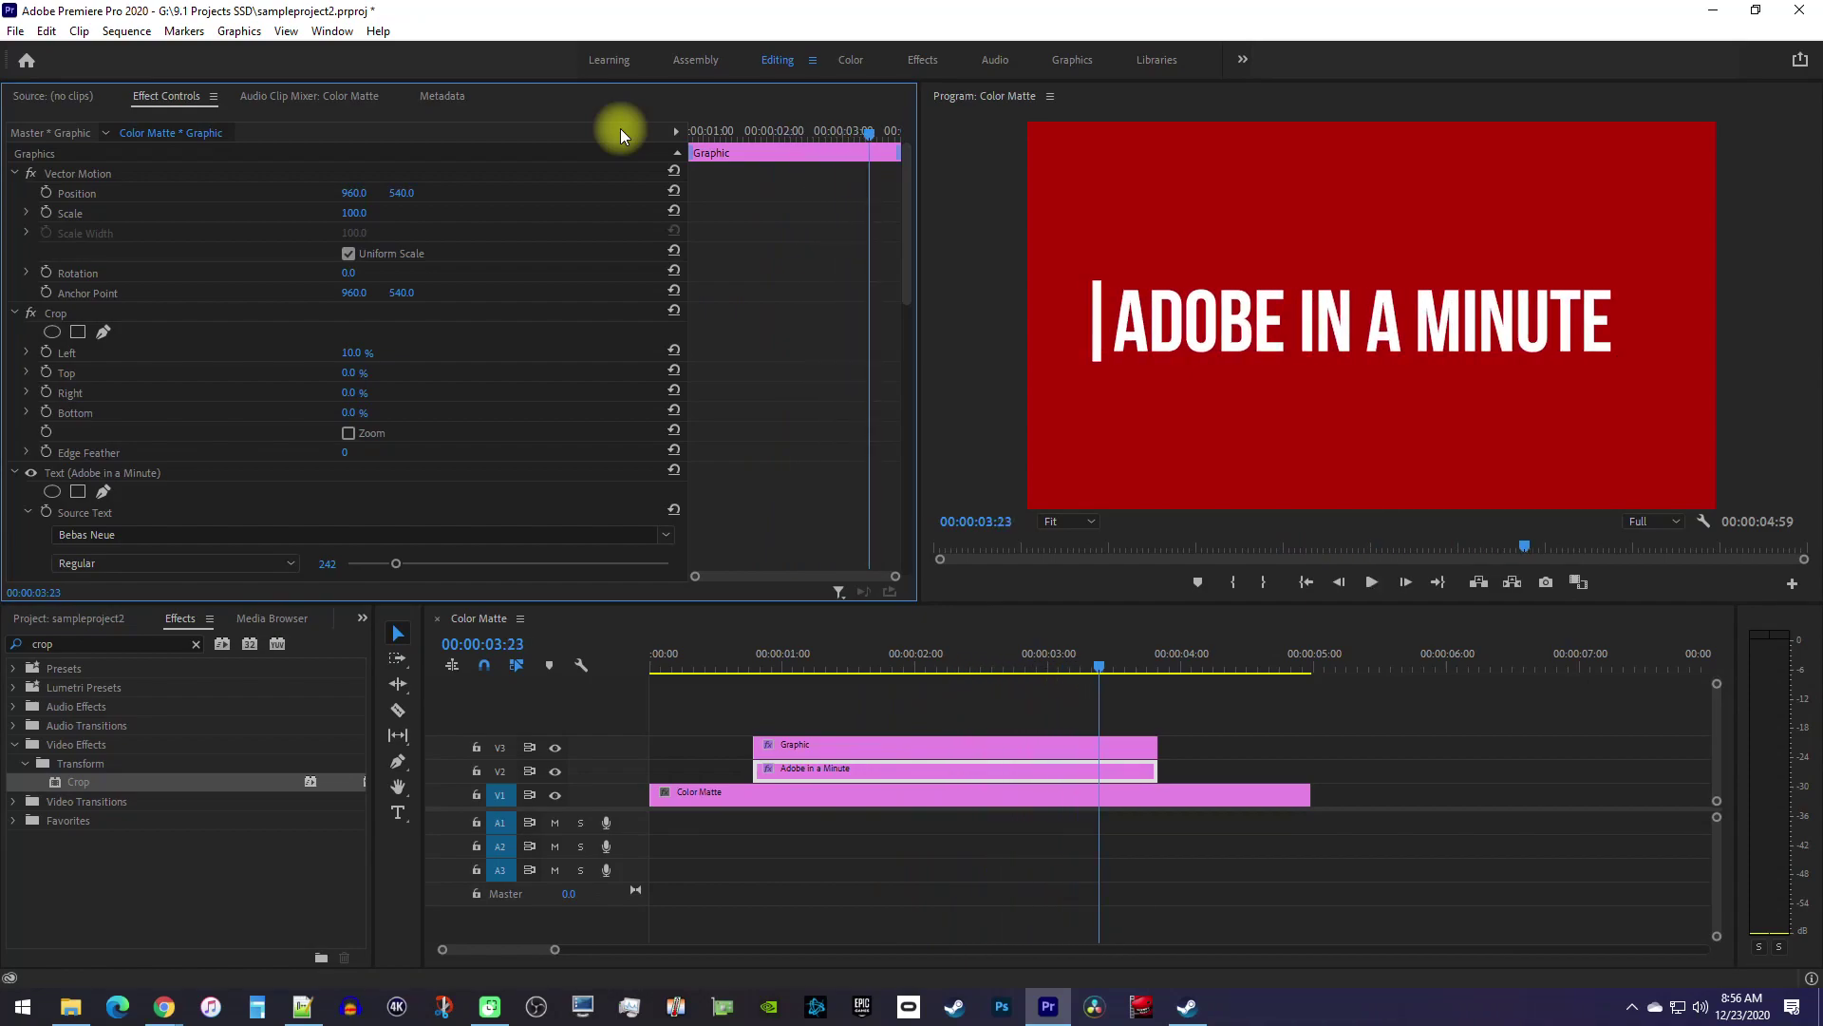
scroll(778, 242, down, 5)
scroll(781, 254, down, 5)
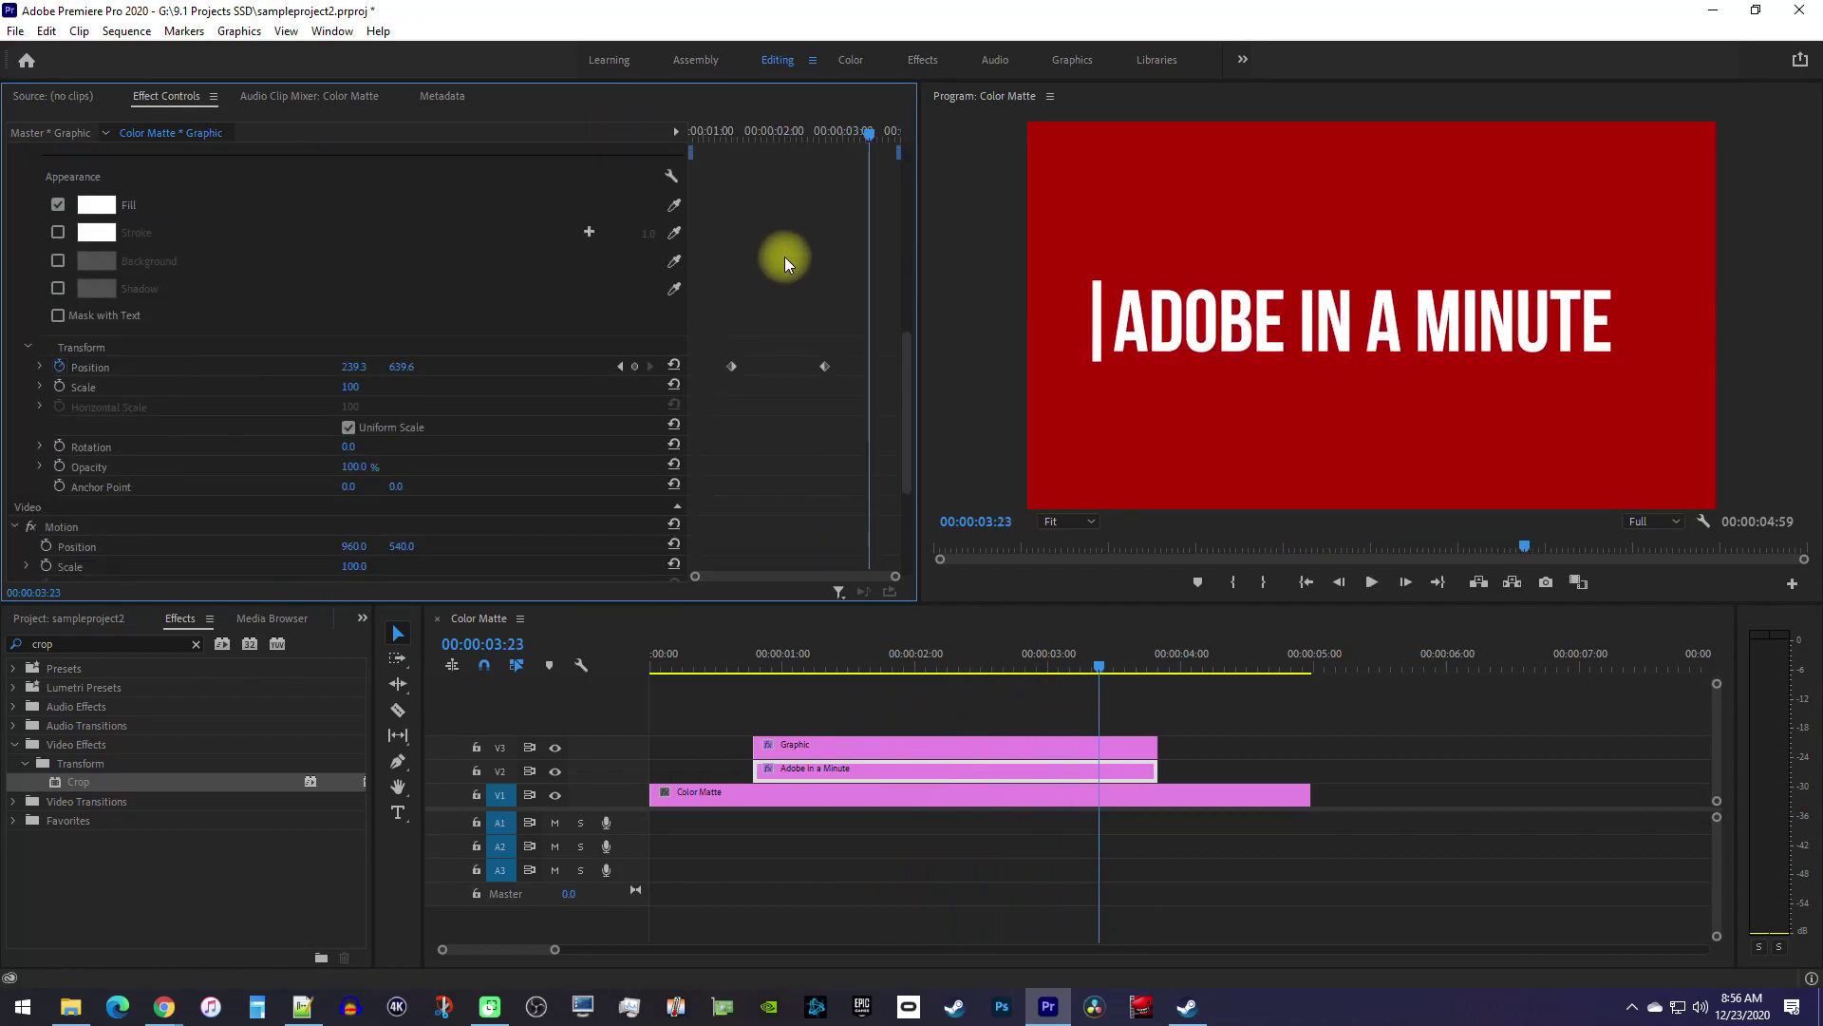
Apply Ease In to both title Position keyframes and preview
drag(842, 397, 690, 344)
right_click(734, 367)
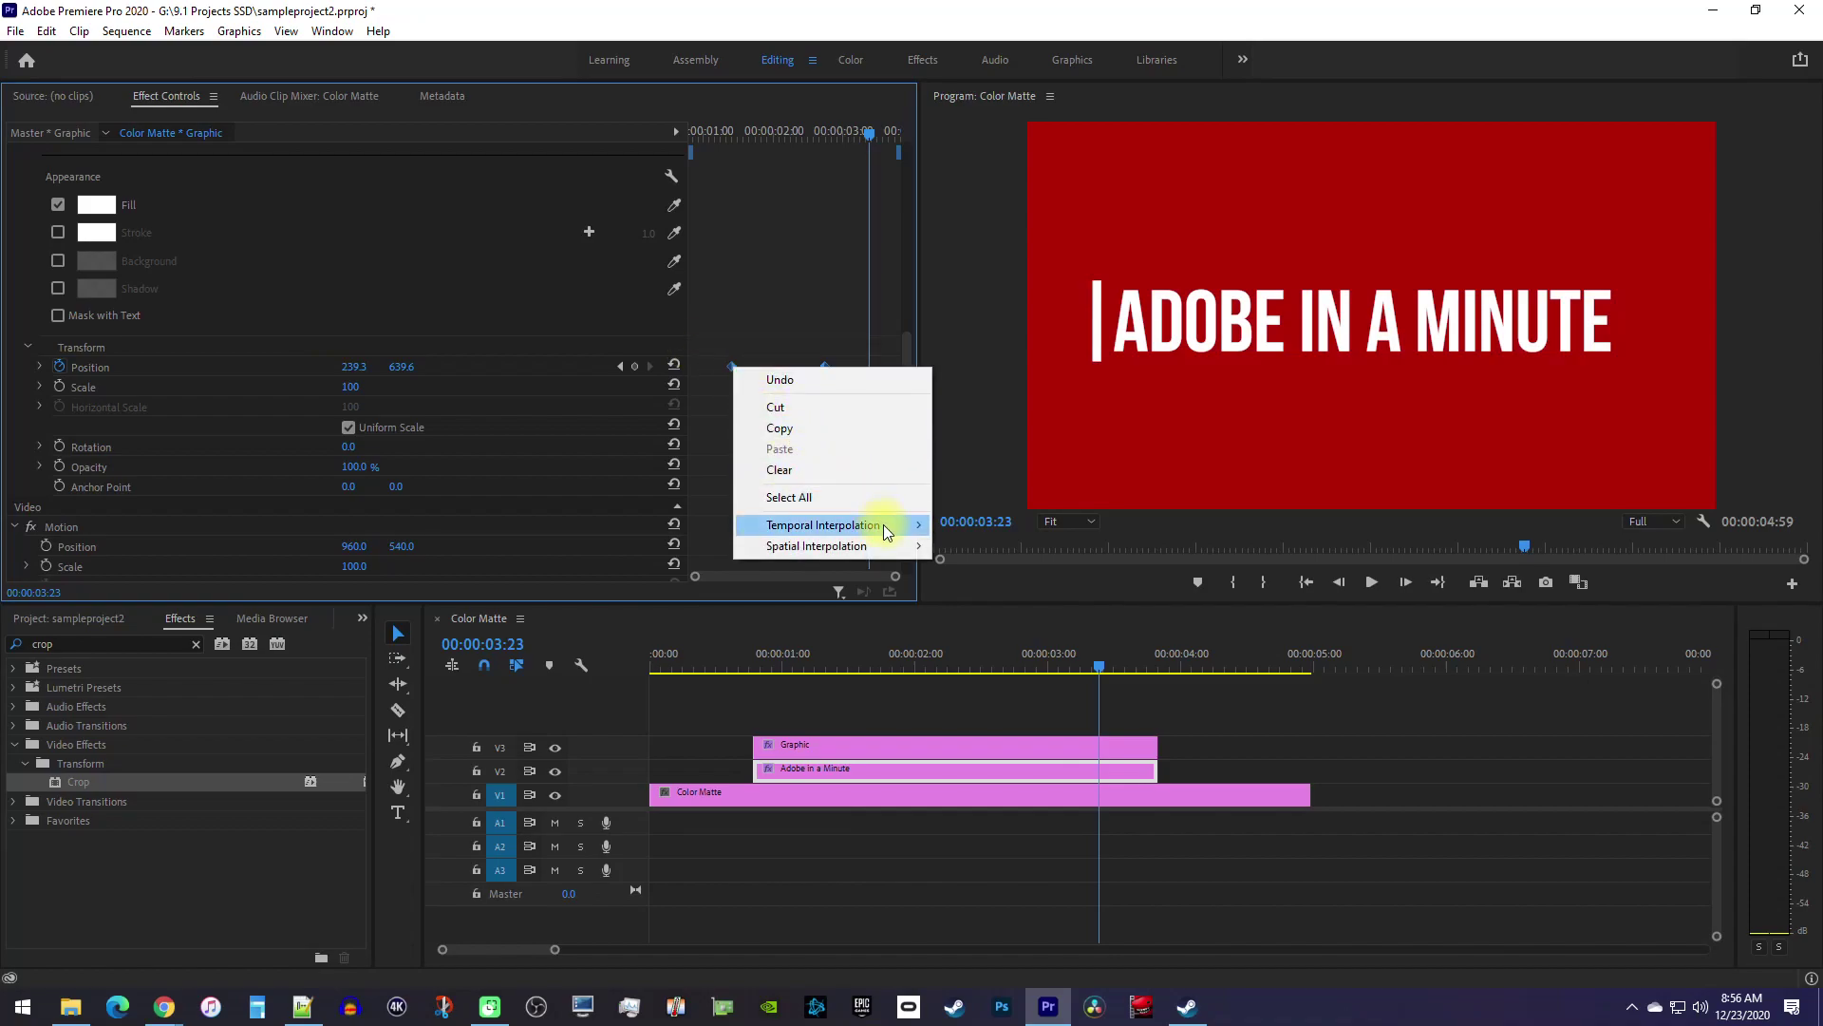
mouse_move(824, 525)
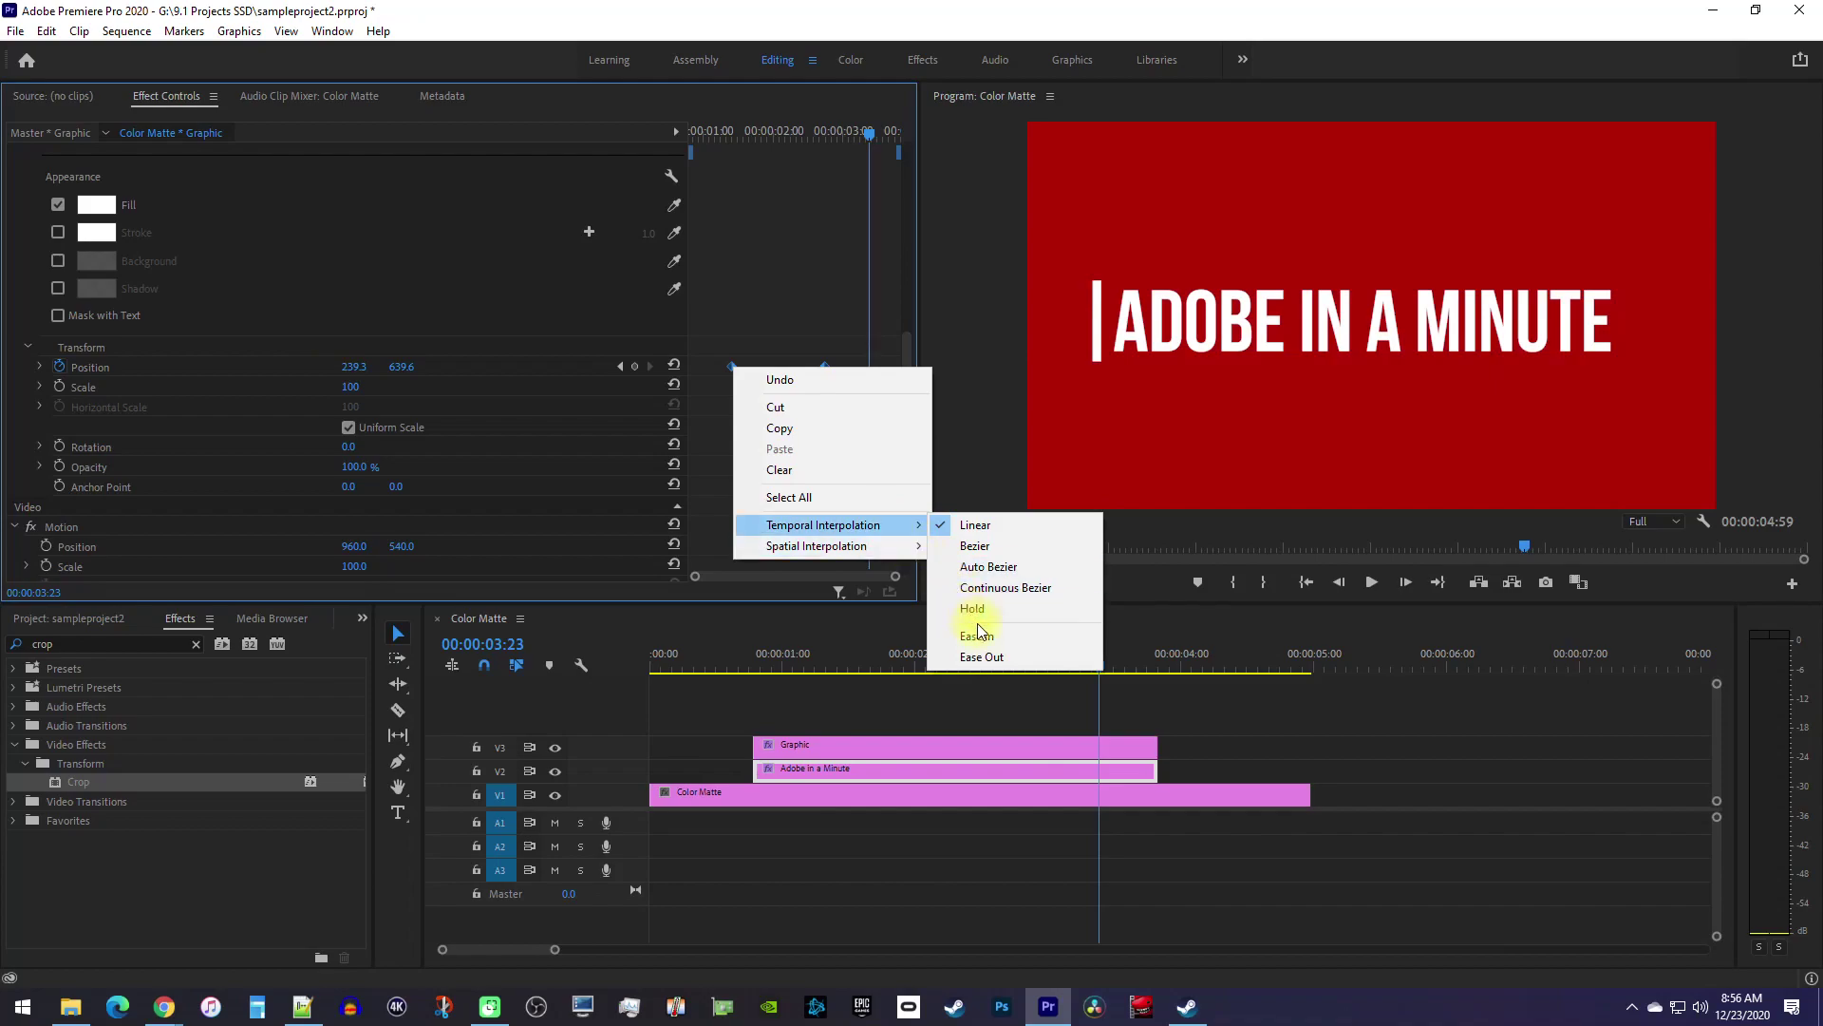
click(983, 636)
click(706, 641)
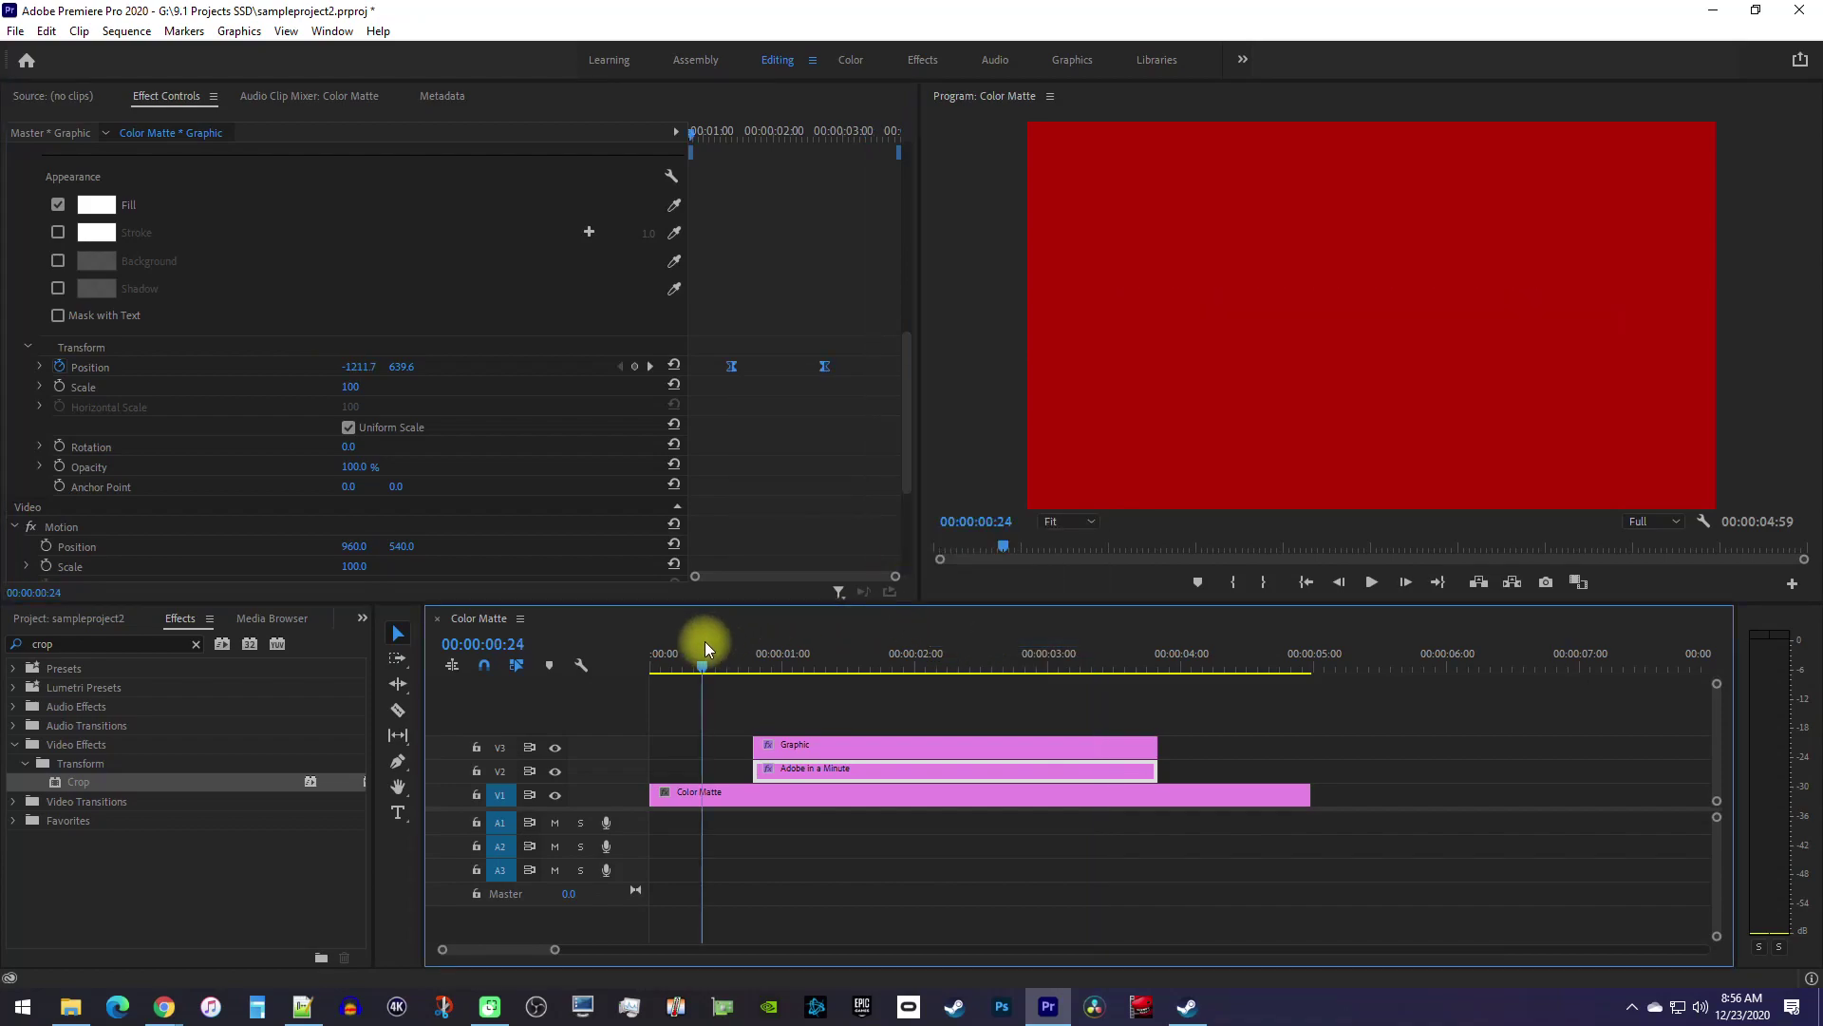
key(space)
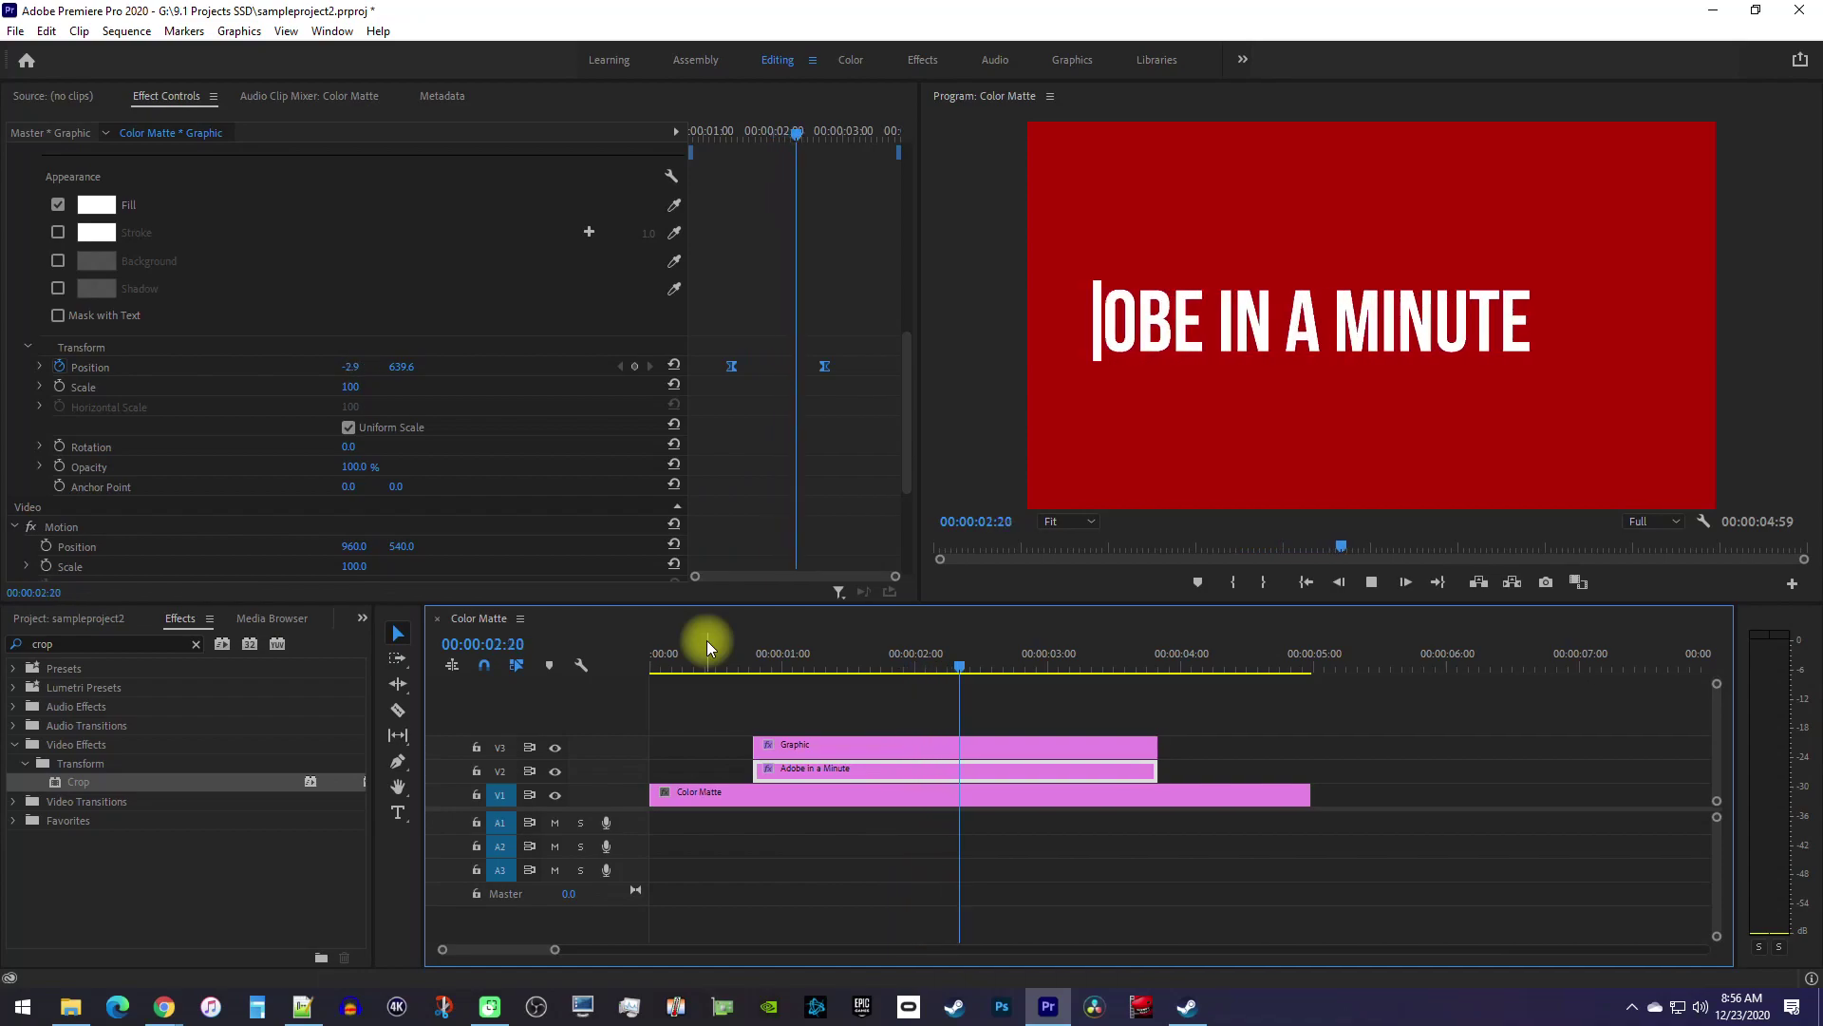
key(space)
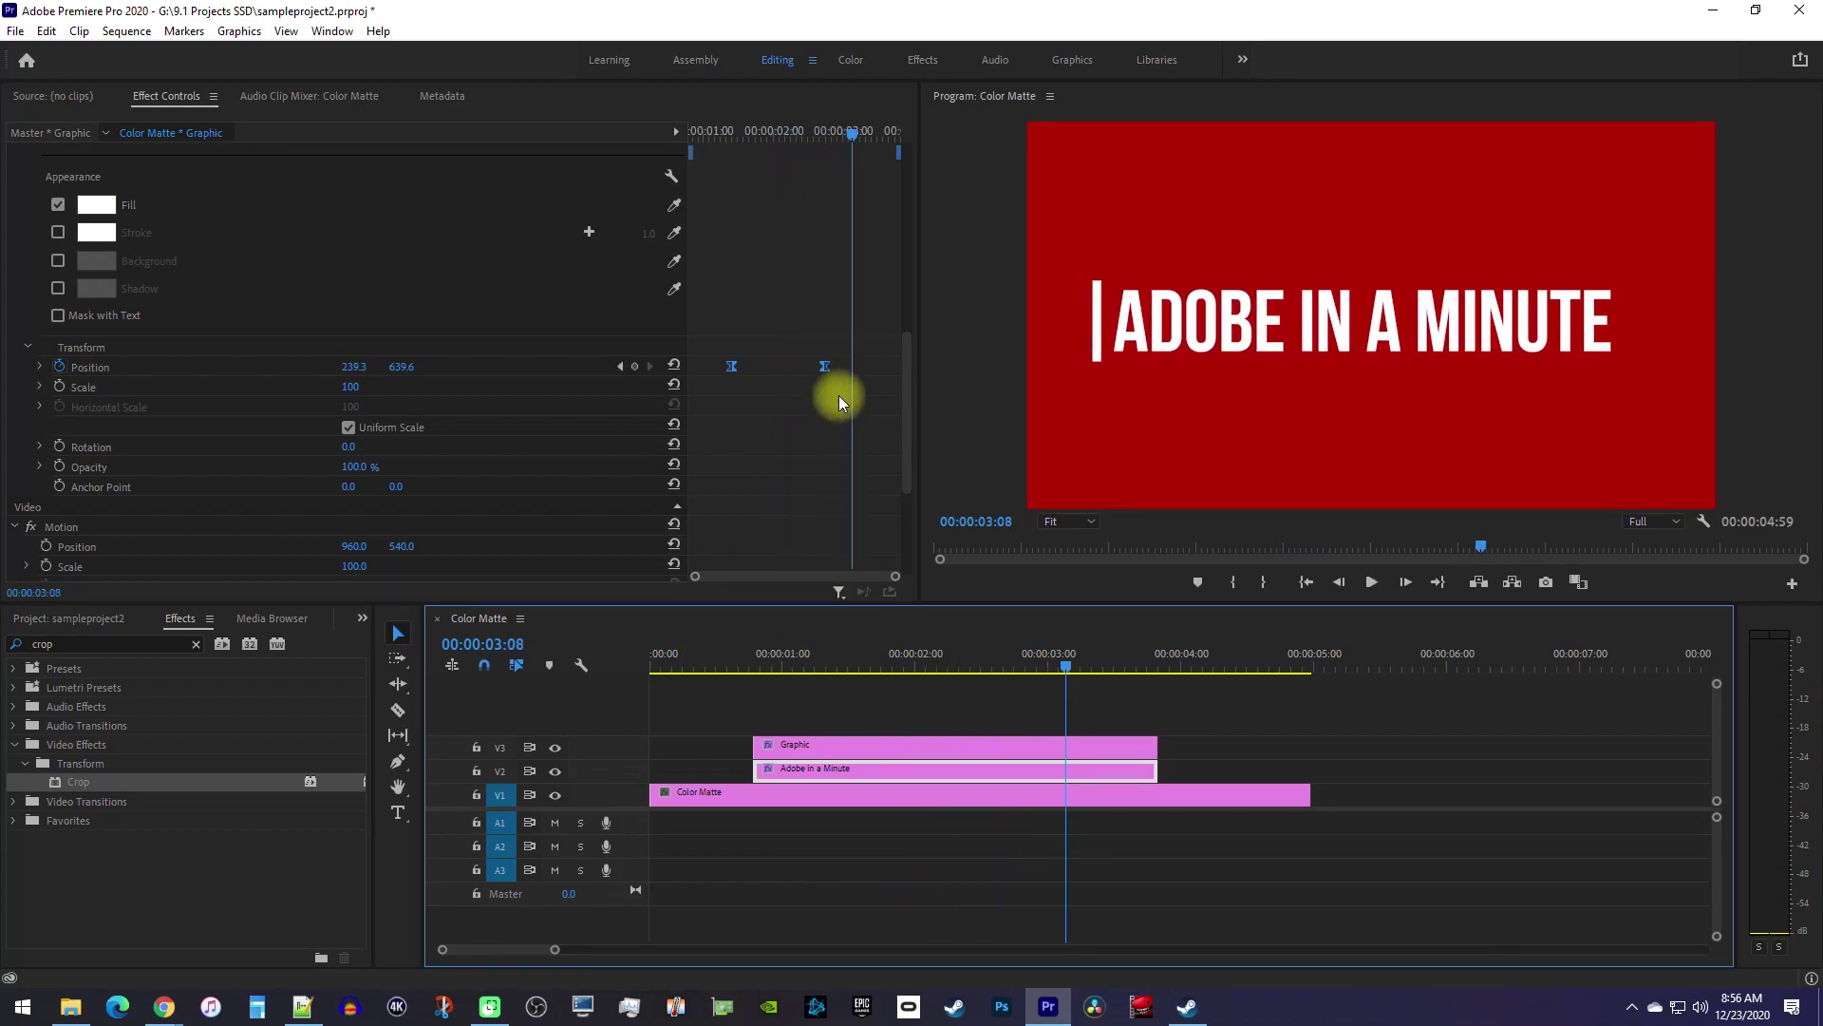
Apply Ease Out to both Position keyframes and replay the finished animation
right_click(730, 366)
mouse_move(821, 526)
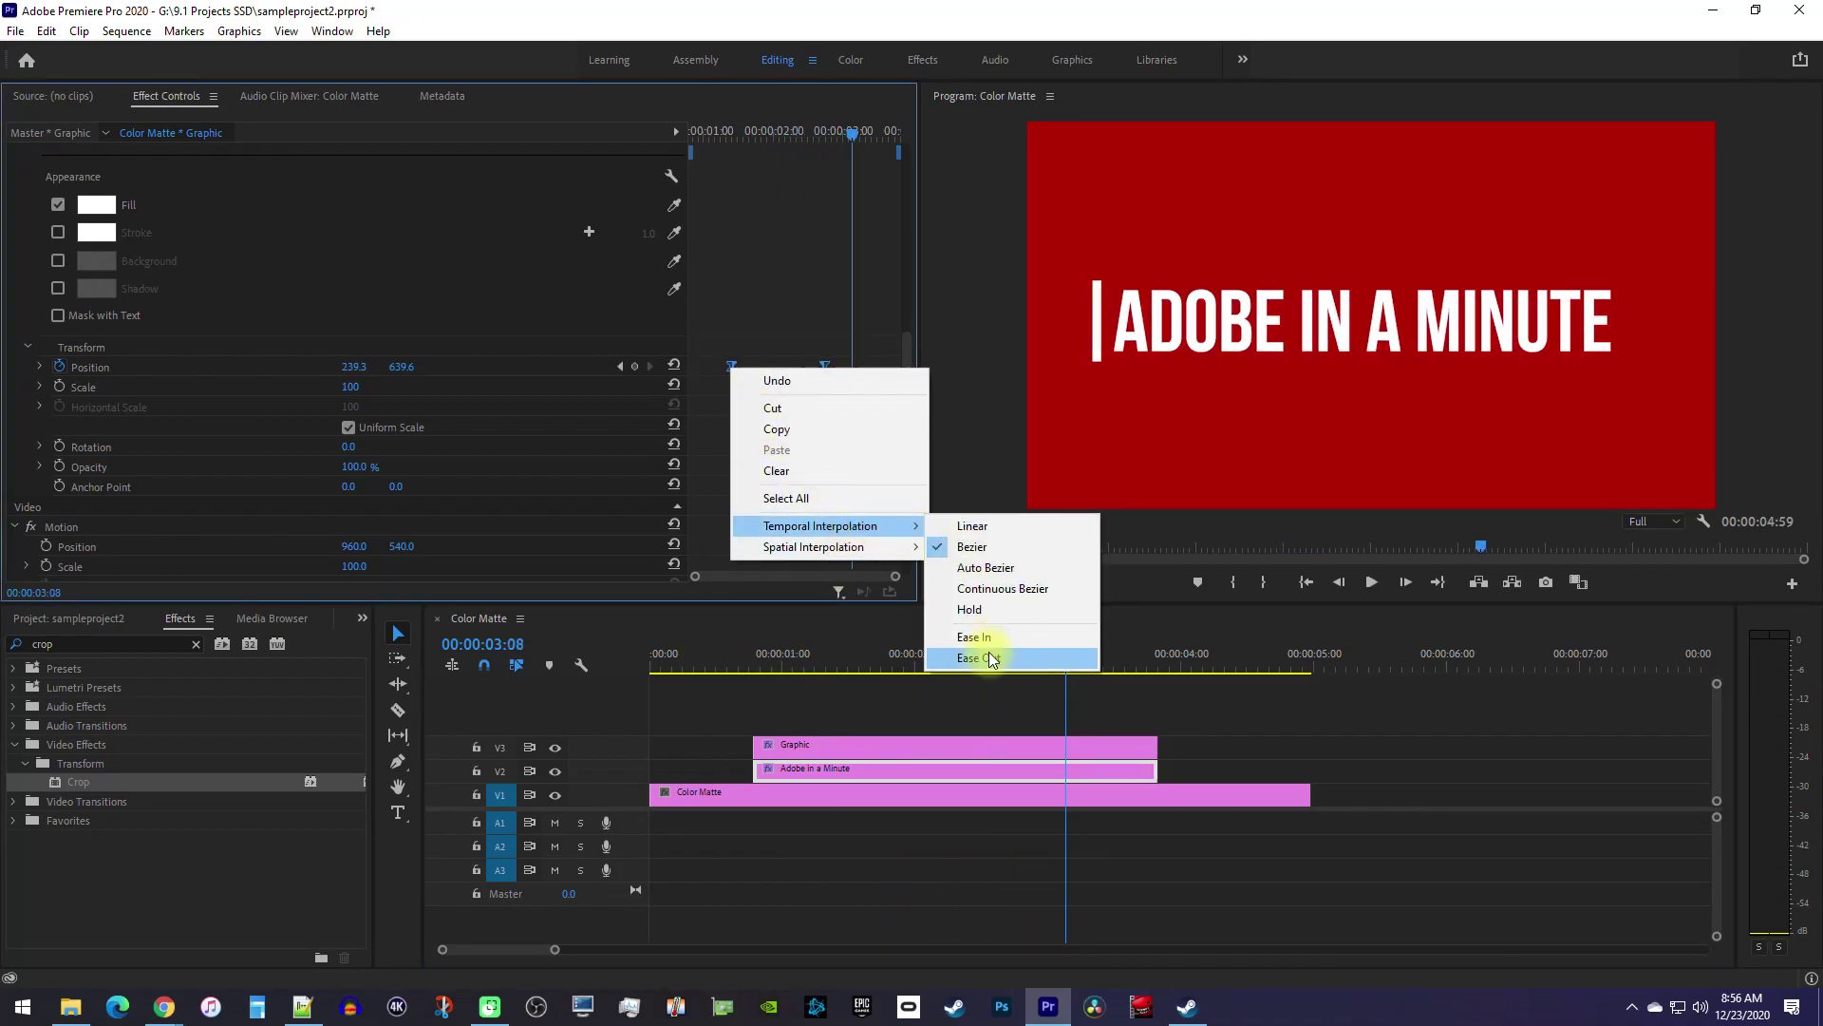
click(991, 659)
click(723, 649)
key(space)
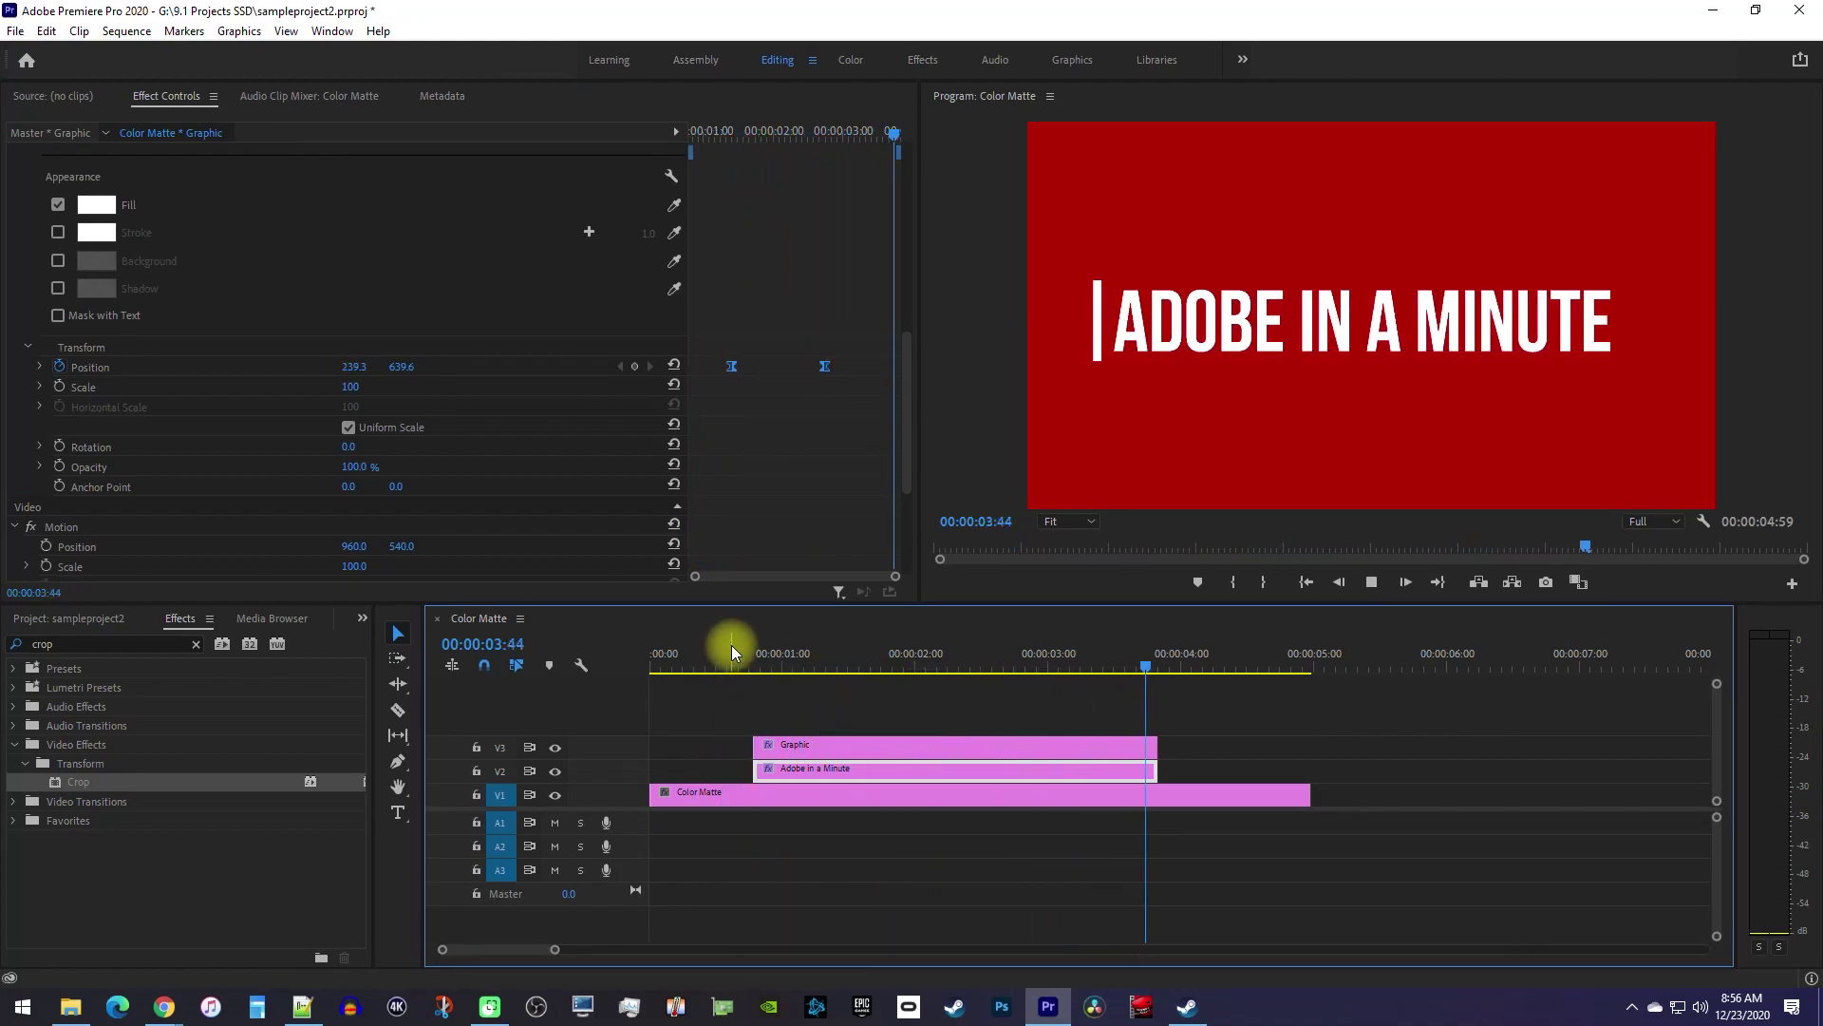
key(space)
key(Home)
key(space)
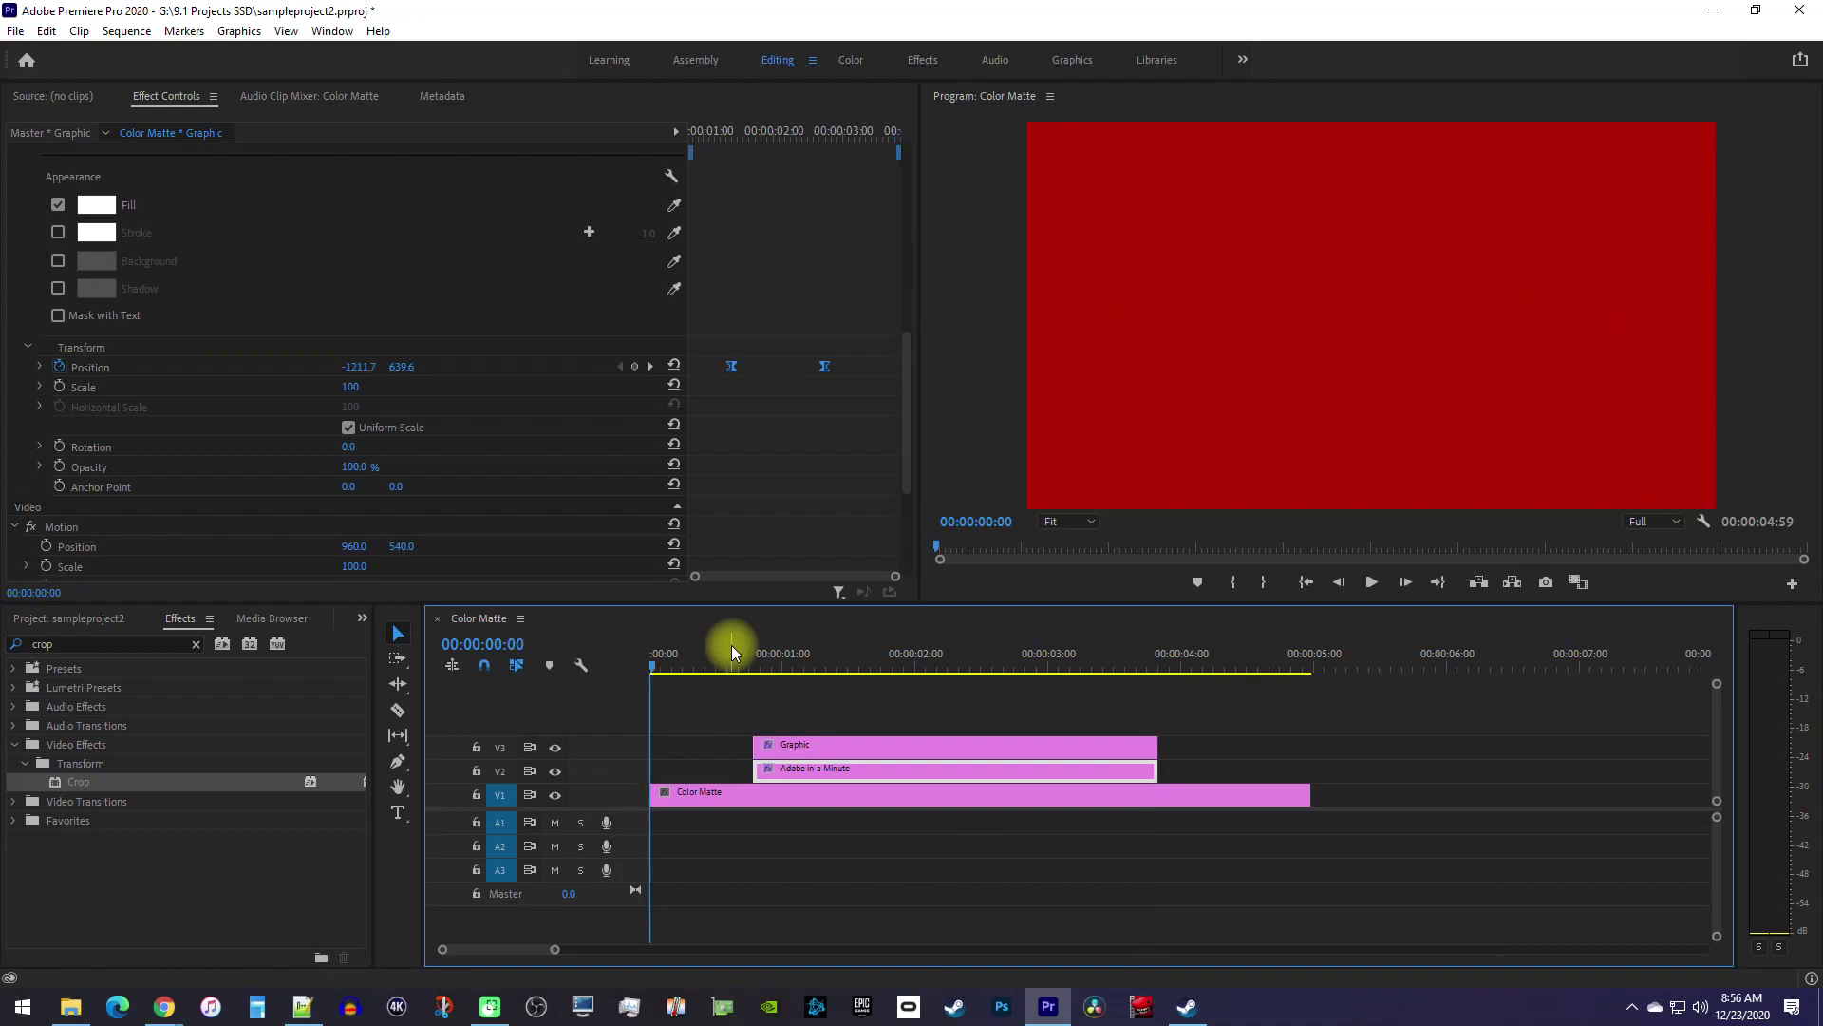